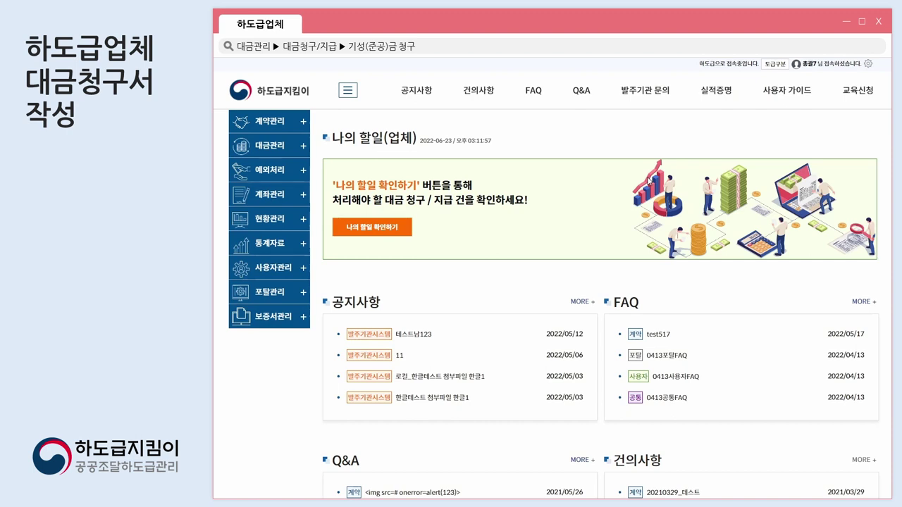
- Open the subcontractor's 기성(준공)금 청구 list under 대금청구/지급 and start writing a new claim
{"action": "left_click", "coordinate": [269, 145]}
{"action": "left_click", "coordinate": [242, 170]}
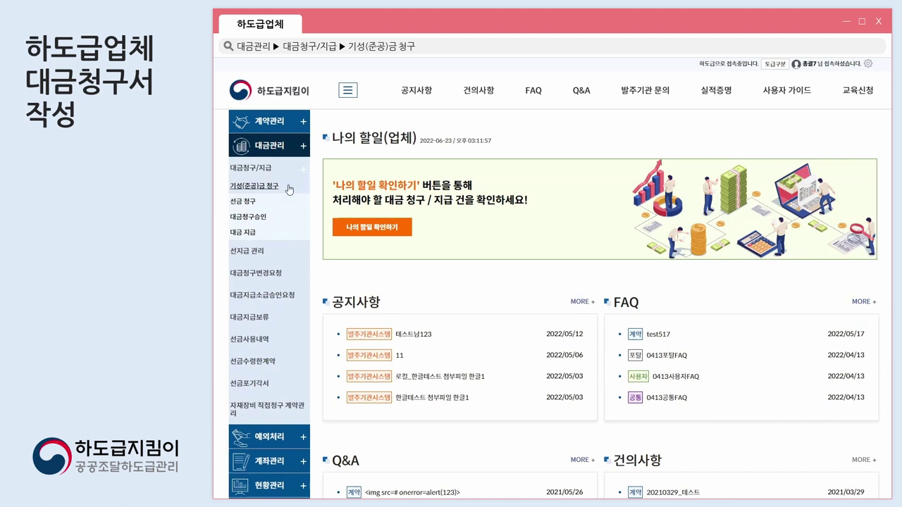
{"action": "left_click", "coordinate": [289, 189]}
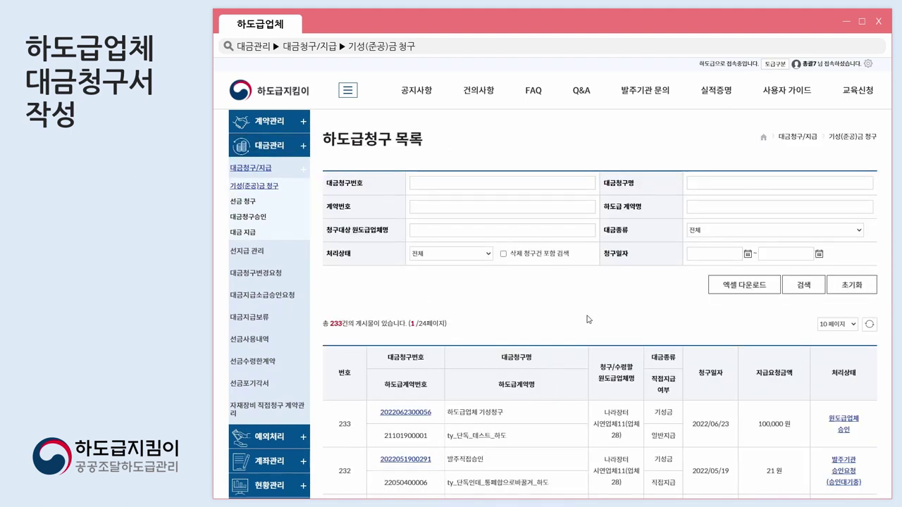
{"action": "scroll", "coordinate": [605, 321], "scroll_direction": "down", "scroll_amount": 10}
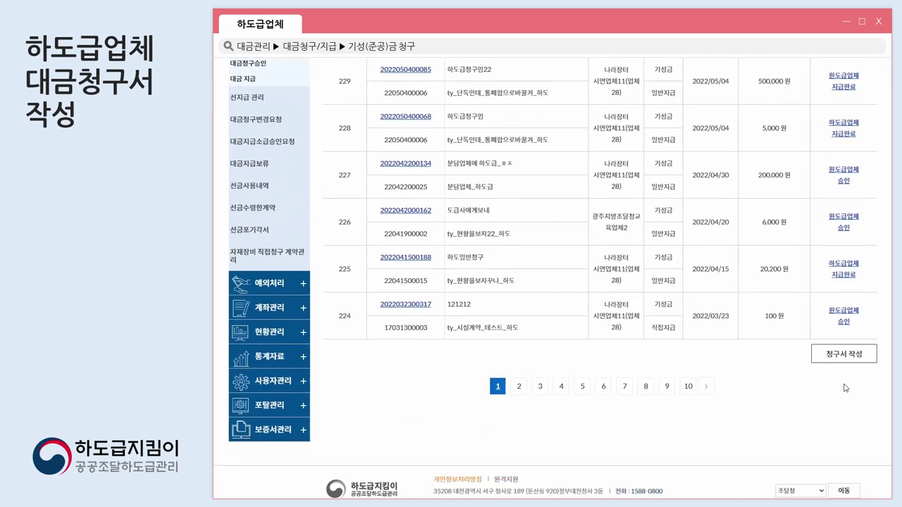
{"action": "left_click", "coordinate": [833, 350]}
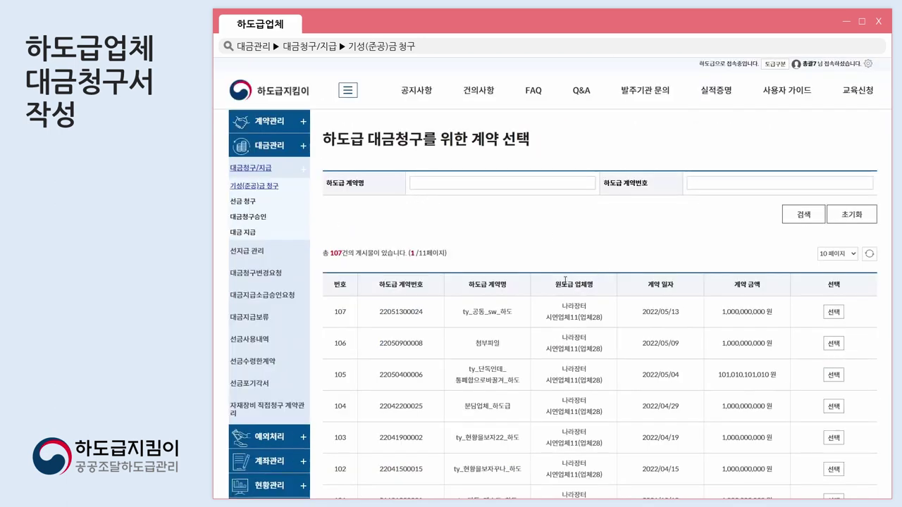
- Search the subcontracts by name for "ty" and select ty_단독_테스트_하도 for a 기성금 claim
{"action": "left_click", "coordinate": [498, 184]}
{"action": "type", "text": "ty"}
{"action": "left_click", "coordinate": [803, 215]}
{"action": "scroll", "coordinate": [542, 423], "scroll_direction": "down", "scroll_amount": 2}
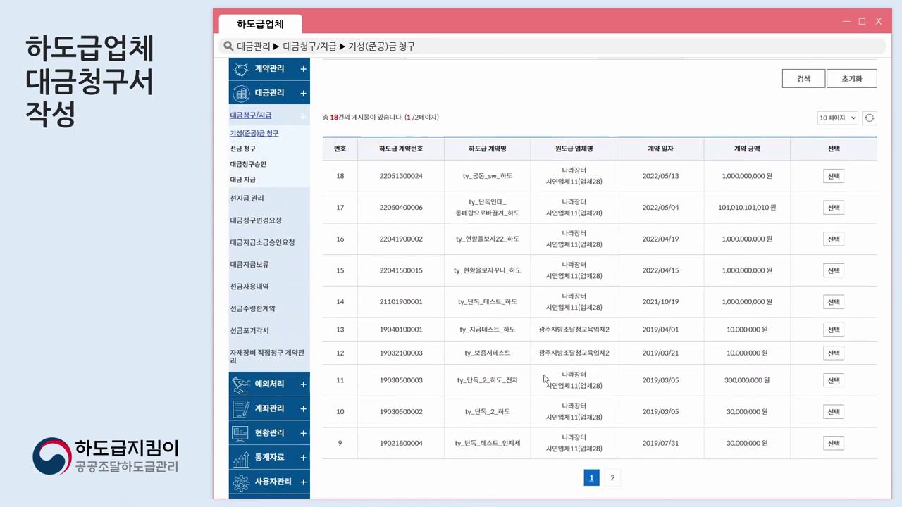
{"action": "left_click", "coordinate": [832, 301]}
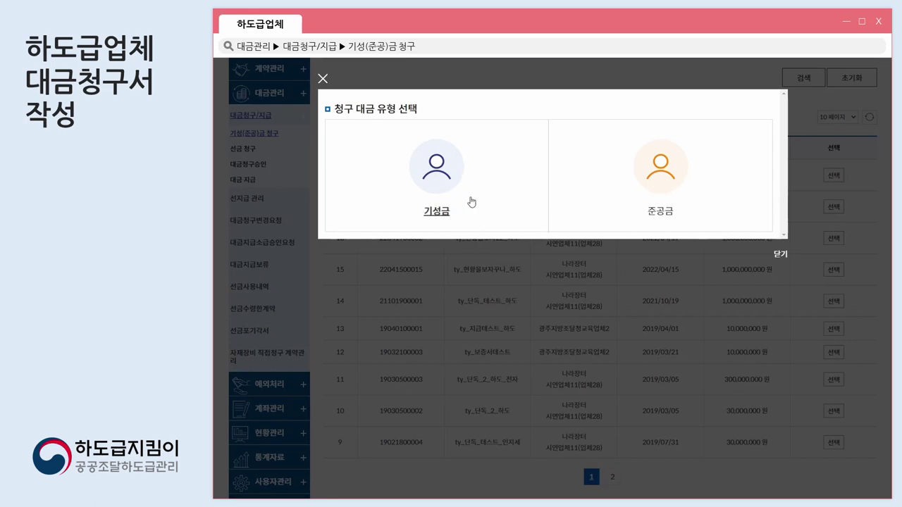
{"action": "left_click", "coordinate": [471, 202]}
- Name the claim 하도급기성금청구_20220623 and set its direct-payment option to 일반지급
{"action": "scroll", "coordinate": [654, 298], "scroll_direction": "down", "scroll_amount": 3}
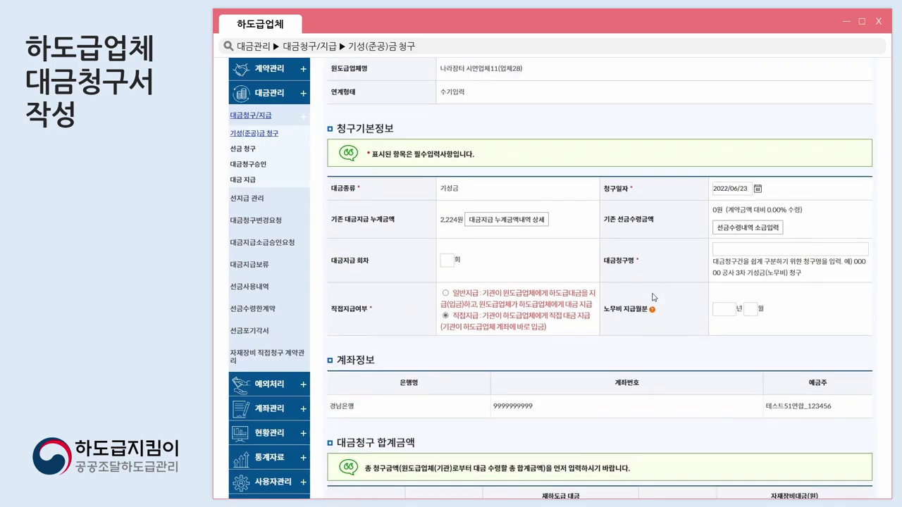
{"action": "scroll", "coordinate": [653, 298], "scroll_direction": "up", "scroll_amount": 1}
{"action": "left_click", "coordinate": [789, 271]}
{"action": "type", "text": "ㄷ"}
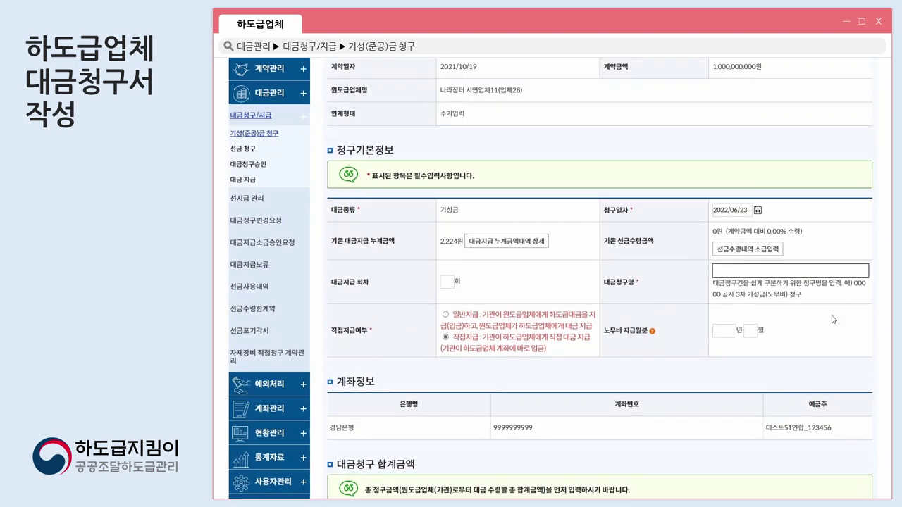
{"action": "type", "text": "하도급"}
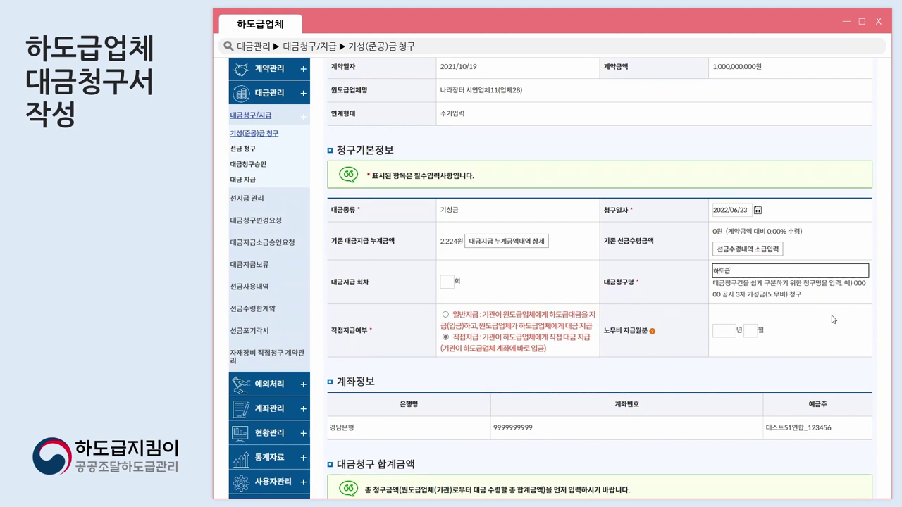
{"action": "type", "text": "기성금청ㄱ"}
{"action": "type", "text": "202"}
{"action": "left_click", "coordinate": [532, 286]}
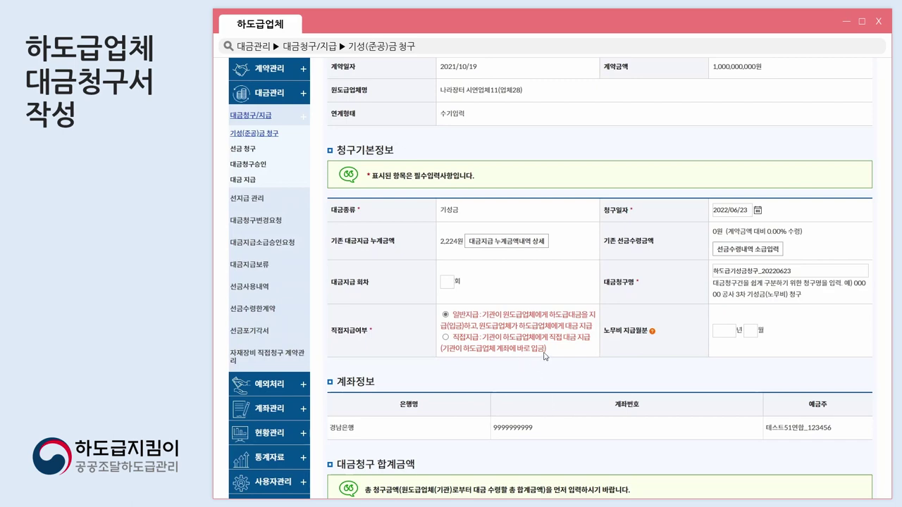
- Set the claim's total amount (총 청구금액) to 30,000 won
{"action": "scroll", "coordinate": [542, 357], "scroll_direction": "down", "scroll_amount": 1}
{"action": "scroll", "coordinate": [564, 361], "scroll_direction": "down", "scroll_amount": 3}
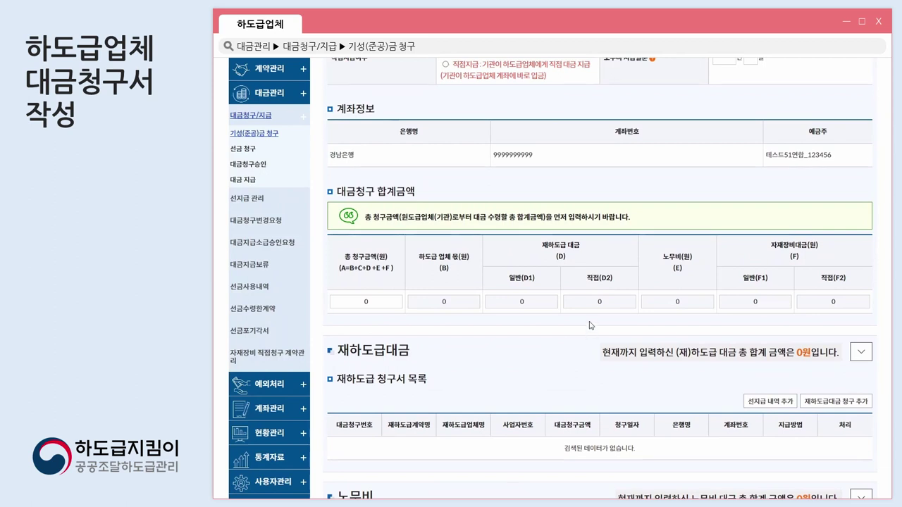
{"action": "left_click", "coordinate": [399, 302]}
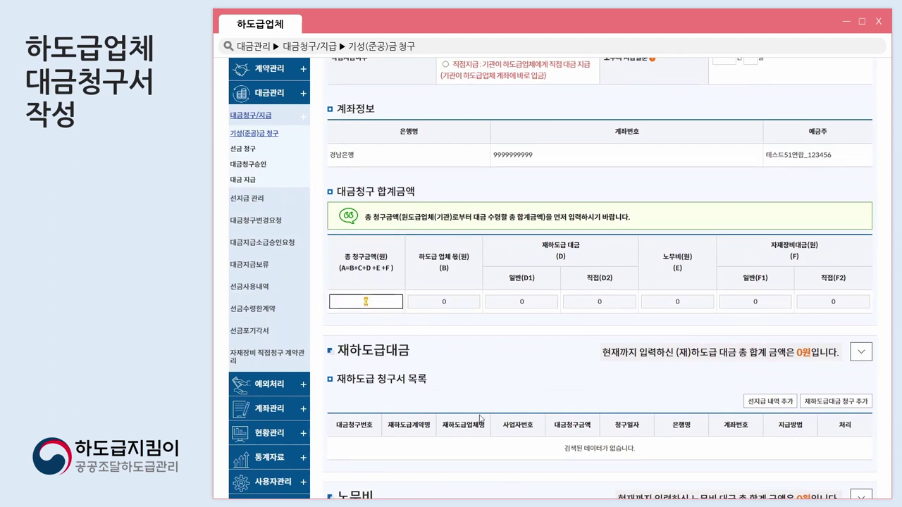
{"action": "type", "text": "30,000"}
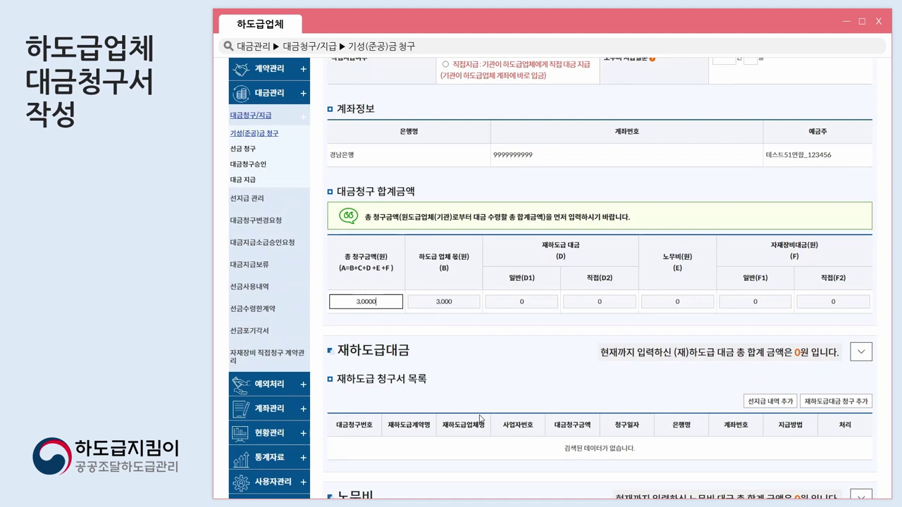
{"action": "left_click", "coordinate": [525, 365]}
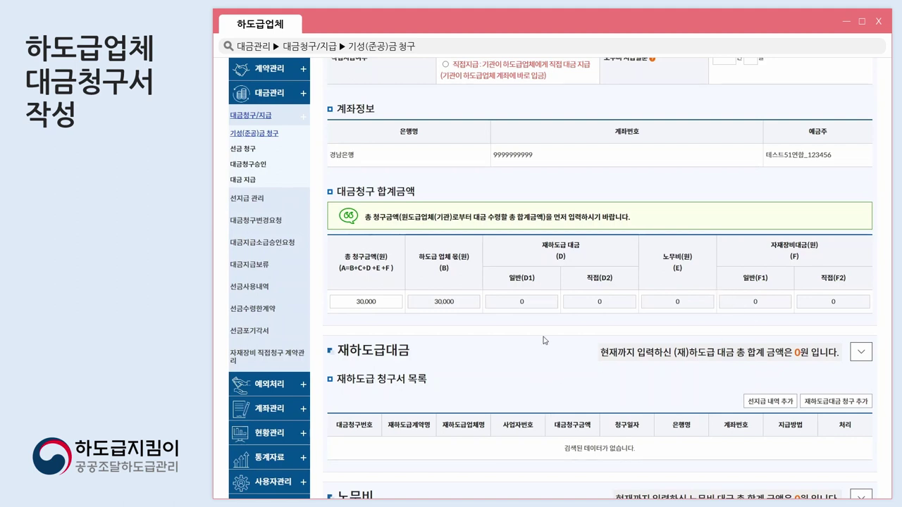
{"action": "left_click", "coordinate": [341, 305]}
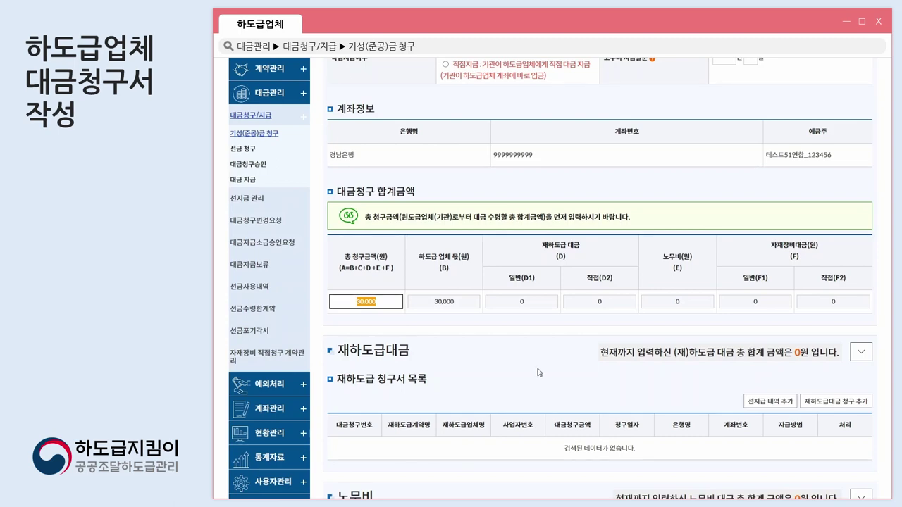
- Complete the claim without adding re-subcontract, labour or equipment items, and agree to proceed with no equipment claims
{"action": "scroll", "coordinate": [535, 371], "scroll_direction": "down", "scroll_amount": 5}
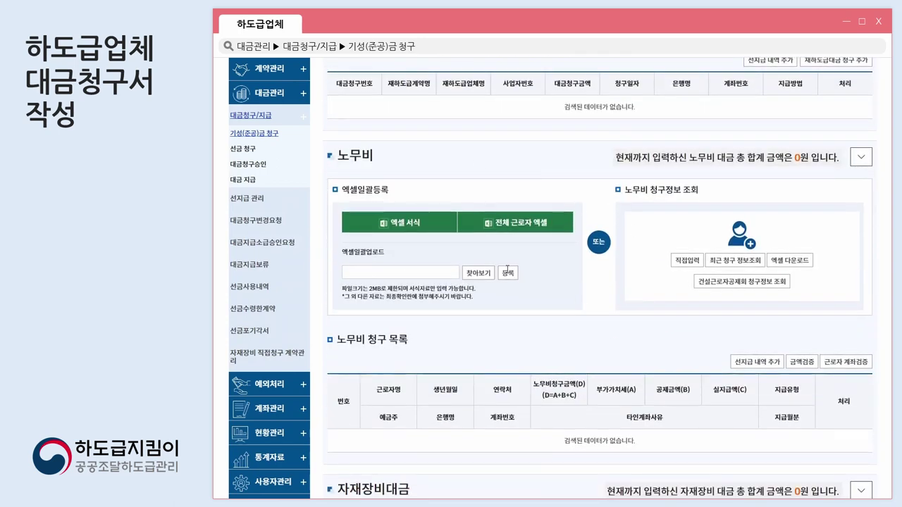
{"action": "scroll", "coordinate": [575, 319], "scroll_direction": "down", "scroll_amount": 3}
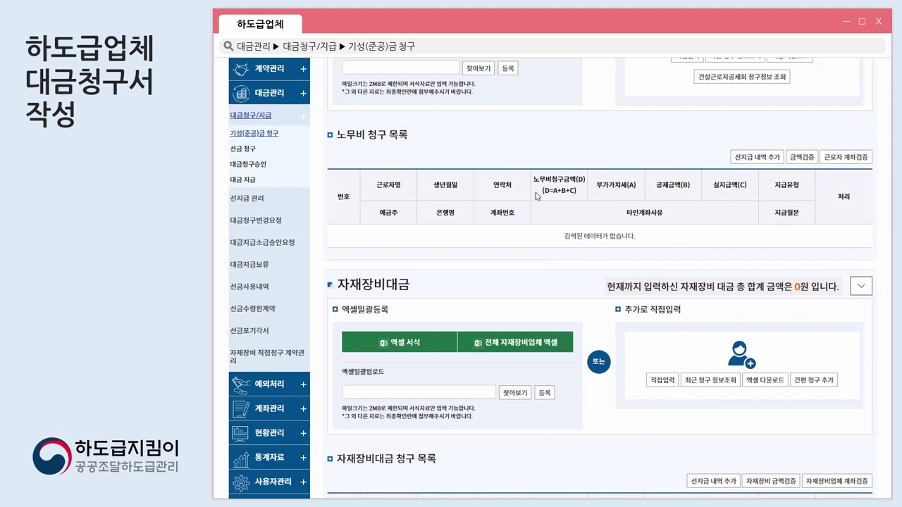
{"action": "scroll", "coordinate": [627, 353], "scroll_direction": "down", "scroll_amount": 5}
{"action": "scroll", "coordinate": [636, 331], "scroll_direction": "down", "scroll_amount": 2}
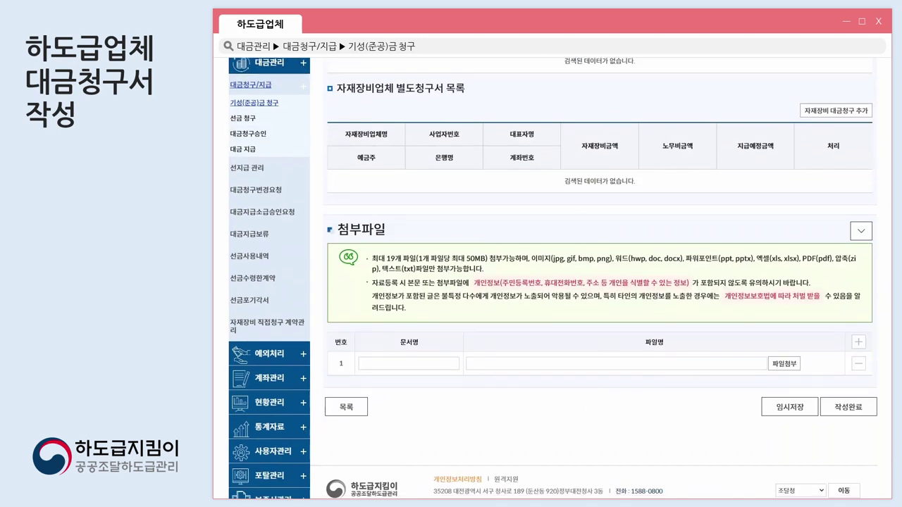
{"action": "left_click", "coordinate": [846, 408]}
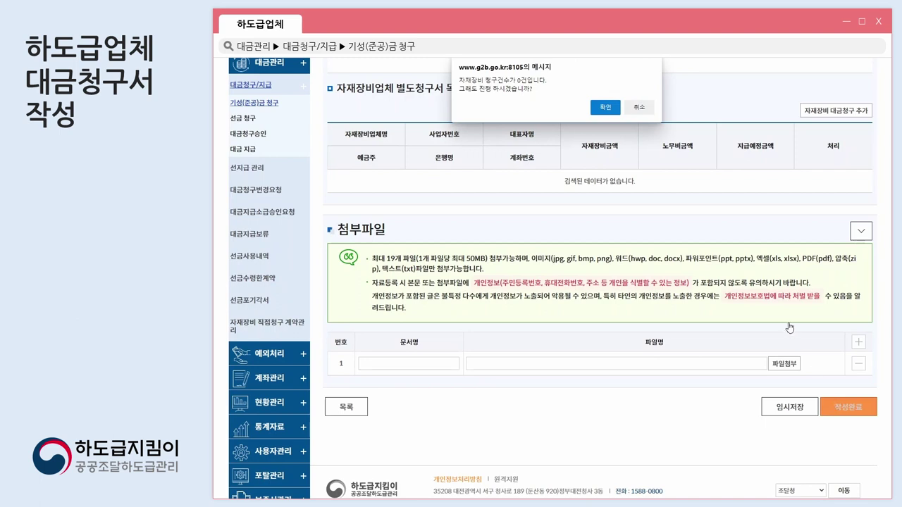
{"action": "left_click", "coordinate": [607, 105]}
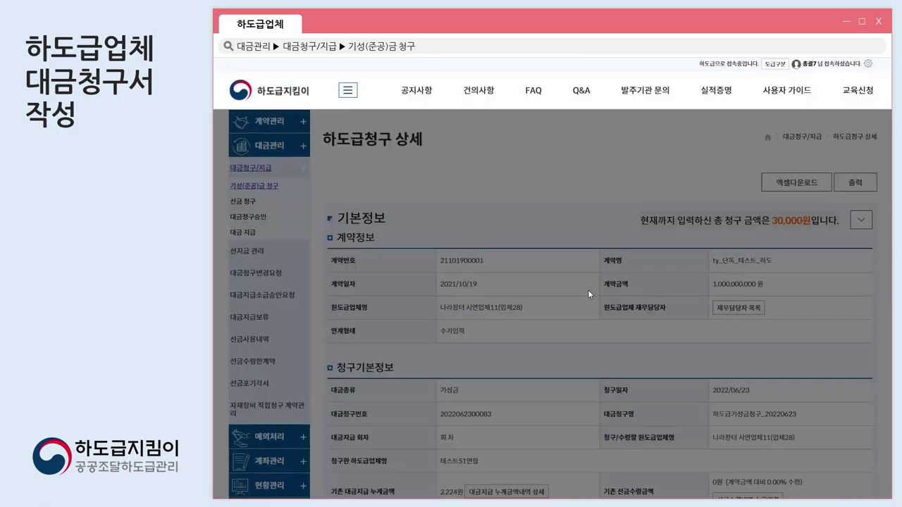
- Review the completed claim's details and request the prime contractor's approval (승인요청)
{"action": "scroll", "coordinate": [804, 404], "scroll_direction": "down", "scroll_amount": 6}
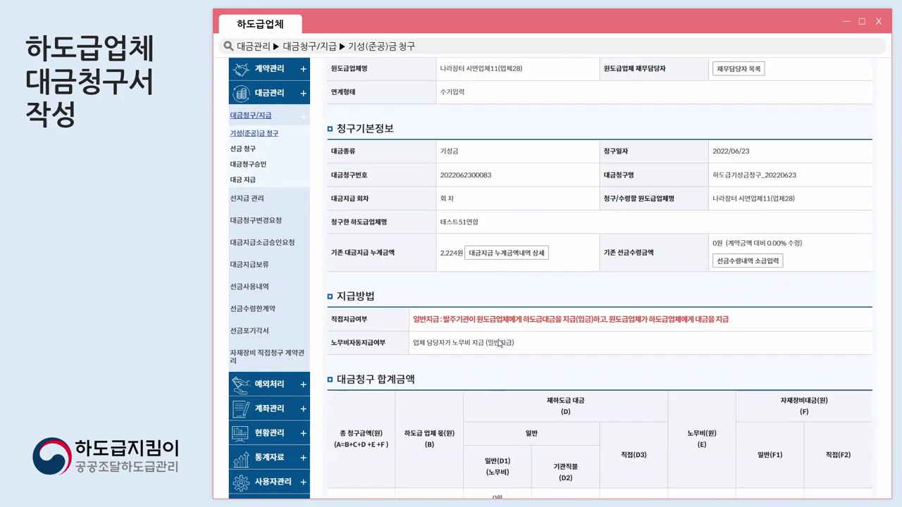
{"action": "scroll", "coordinate": [590, 361], "scroll_direction": "down", "scroll_amount": 8}
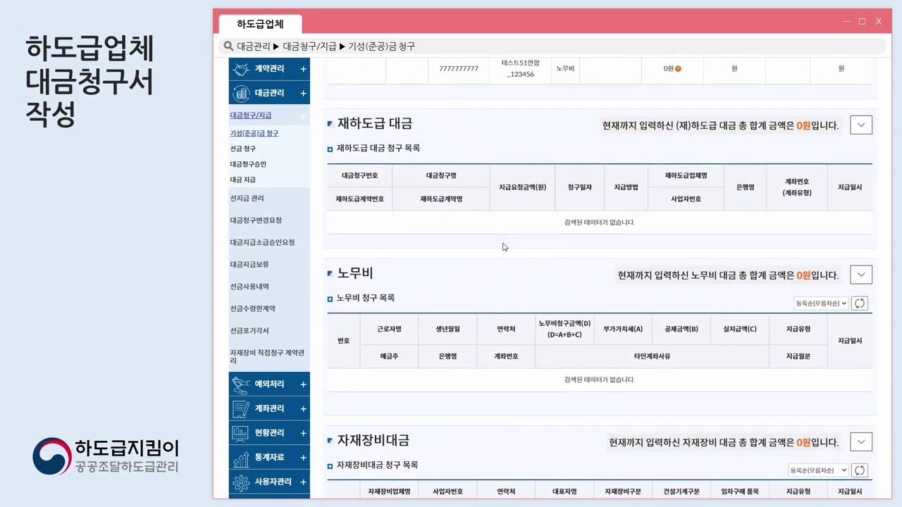
{"action": "scroll", "coordinate": [659, 345], "scroll_direction": "down", "scroll_amount": 5}
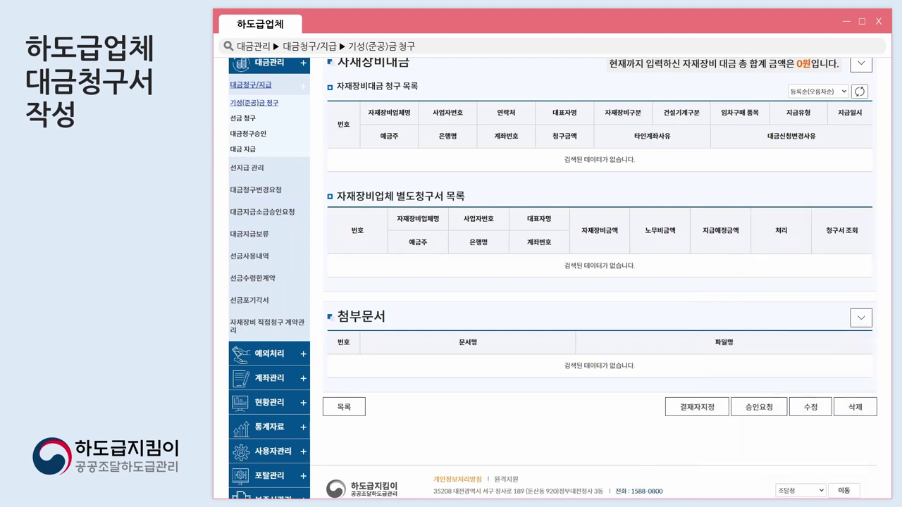
{"action": "left_click", "coordinate": [765, 407]}
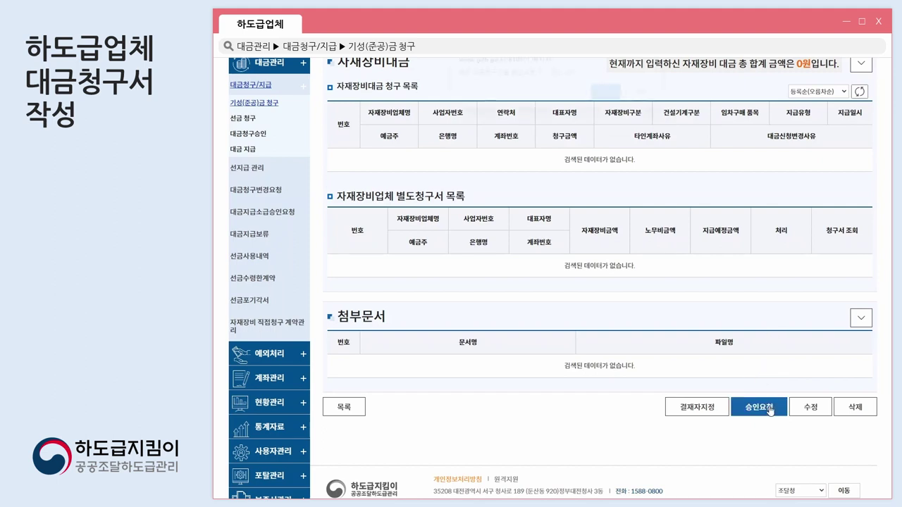
{"action": "left_click", "coordinate": [614, 103]}
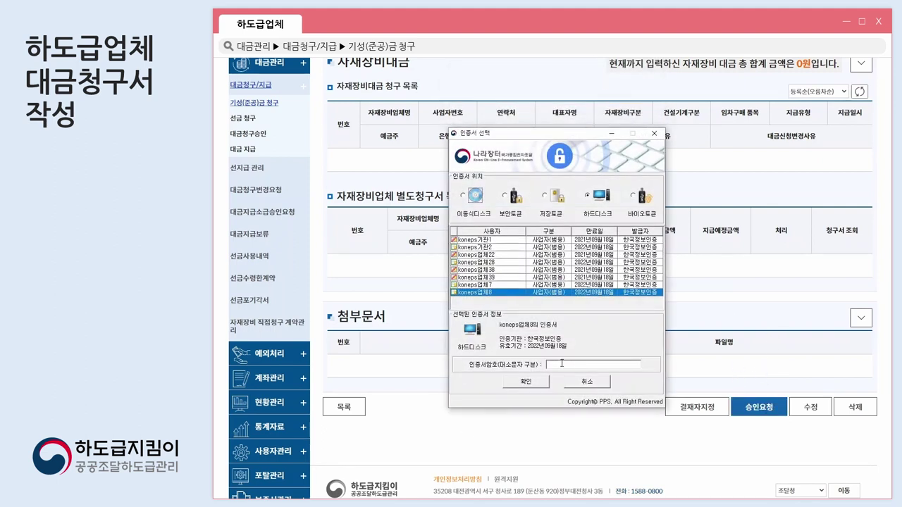
- Sign the approval request with the koneps업체7 certificate and its password, and check the claim's name and processing status in the list
{"action": "left_click", "coordinate": [518, 285]}
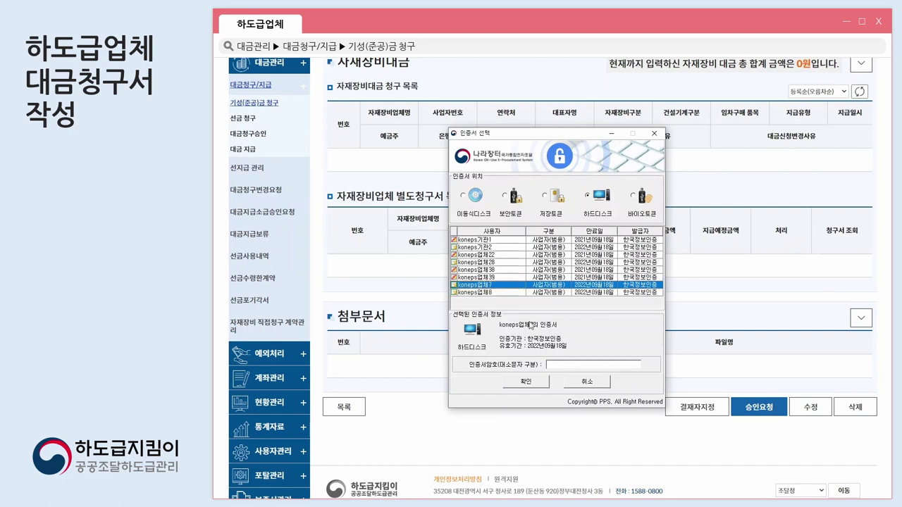
{"action": "left_click", "coordinate": [583, 365]}
{"action": "type", "text": "********"}
{"action": "key", "text": "Return"}
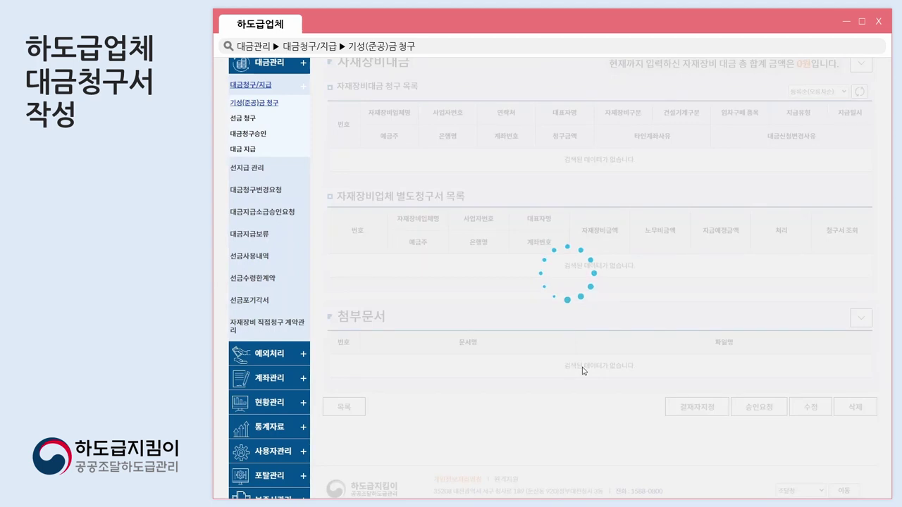
{"action": "left_click", "coordinate": [554, 341]}
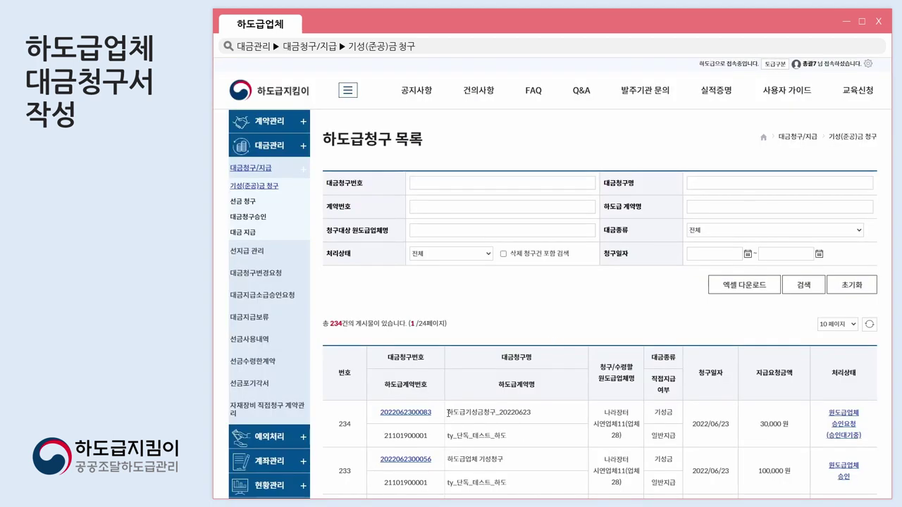
{"action": "left_click_drag", "start_coordinate": [448, 413], "coordinate": [572, 416]}
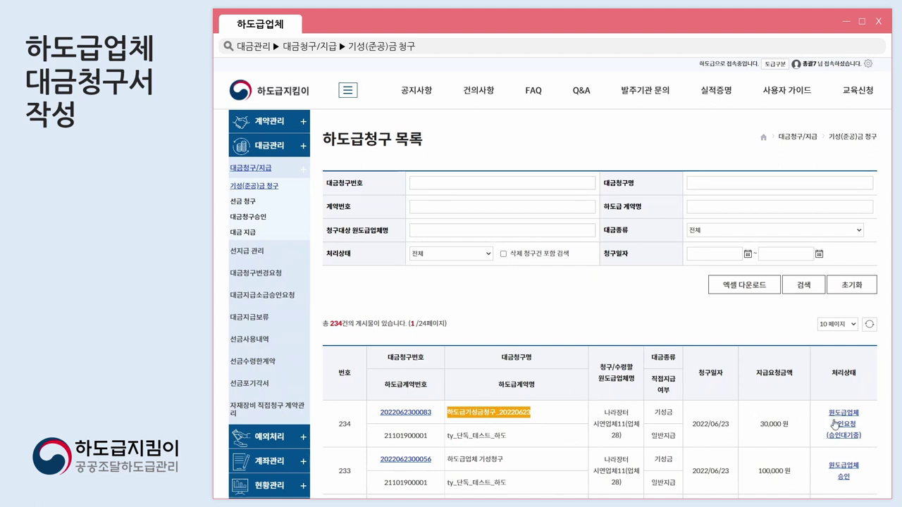
{"action": "left_click_drag", "start_coordinate": [826, 414], "coordinate": [877, 444]}
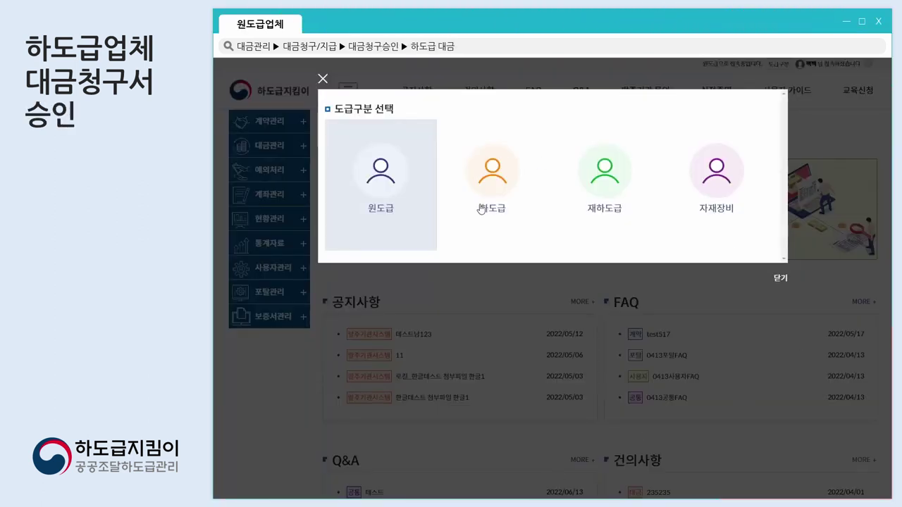
- Enter the prime contractor's session as 원도급 and open the 대금청구승인 list of subcontract payments
{"action": "left_click", "coordinate": [403, 191]}
{"action": "key", "text": "Return"}
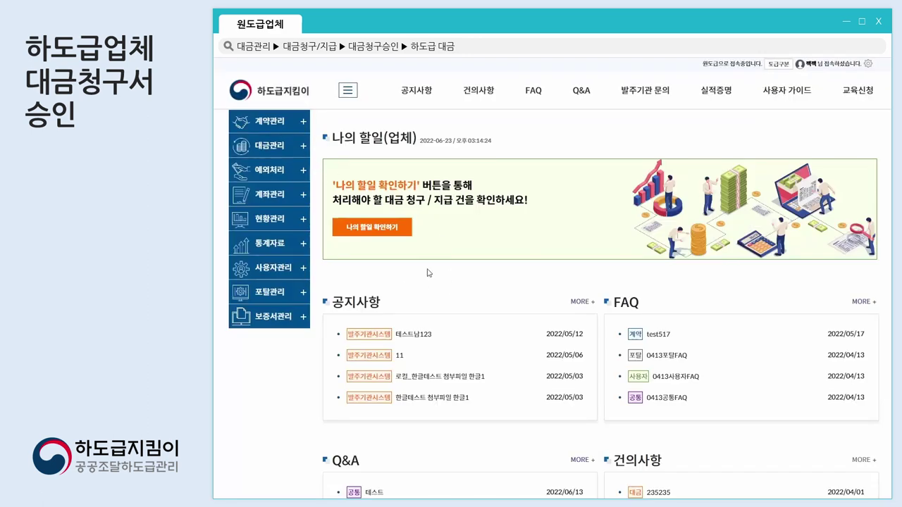
{"action": "left_click", "coordinate": [293, 146]}
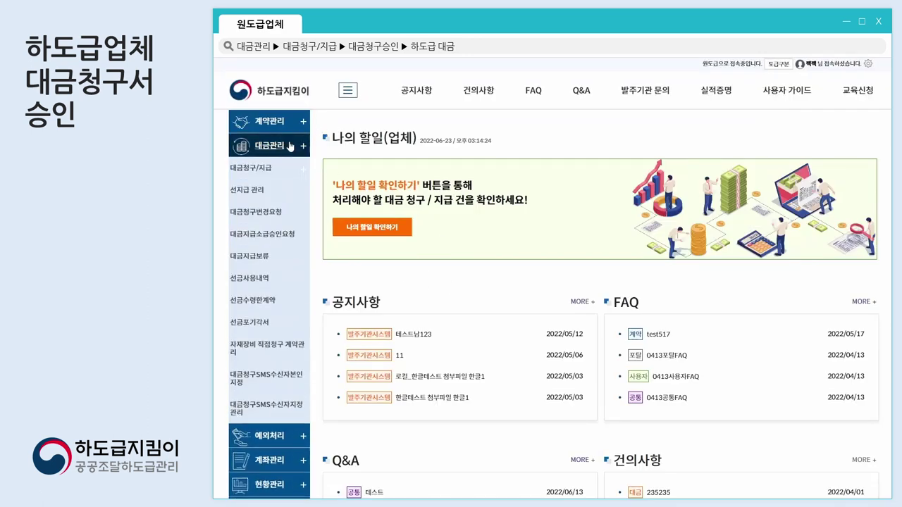
{"action": "left_click", "coordinate": [236, 174]}
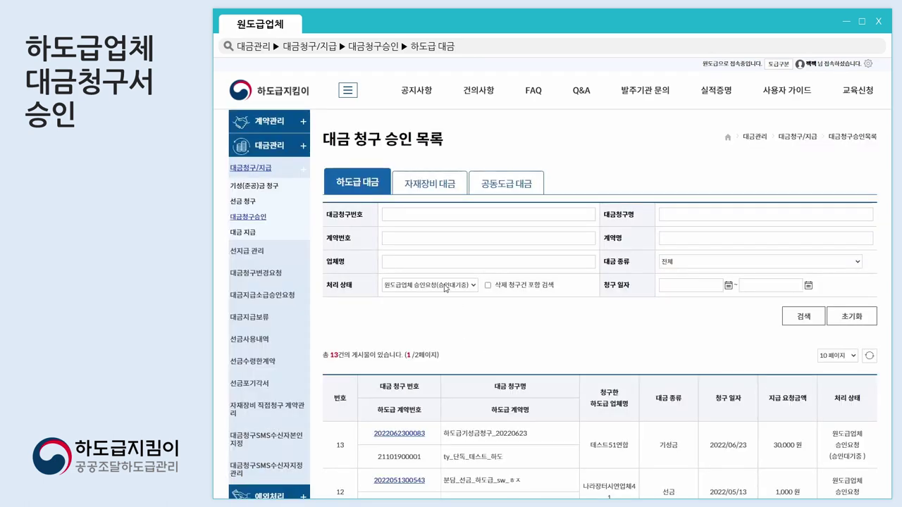
- Open the 하도급기성금청구_20220623 claim from the approval list and review its payment method and claim totals
{"action": "left_click_drag", "start_coordinate": [367, 438], "coordinate": [626, 461]}
{"action": "left_click", "coordinate": [647, 458]}
{"action": "left_click_drag", "start_coordinate": [368, 440], "coordinate": [515, 457]}
{"action": "left_click", "coordinate": [522, 458]}
{"action": "left_click", "coordinate": [394, 435]}
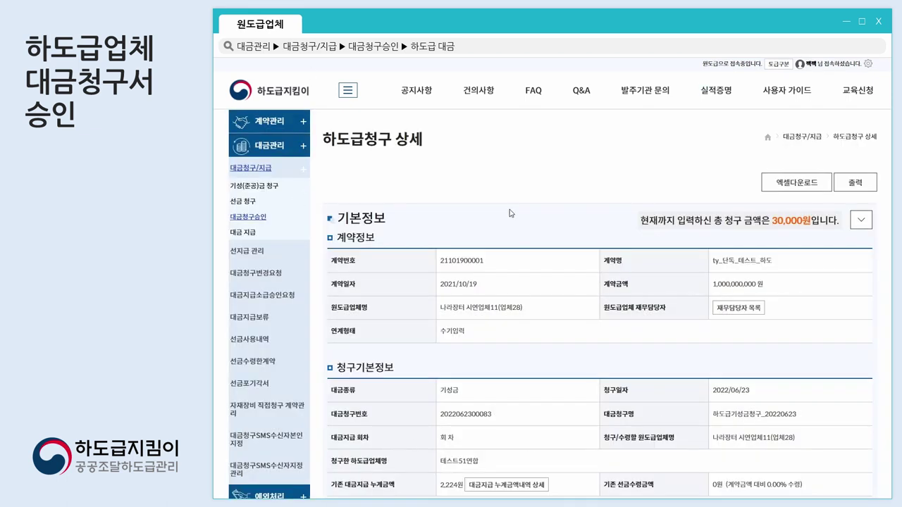
{"action": "scroll", "coordinate": [587, 262], "scroll_direction": "down", "scroll_amount": 5}
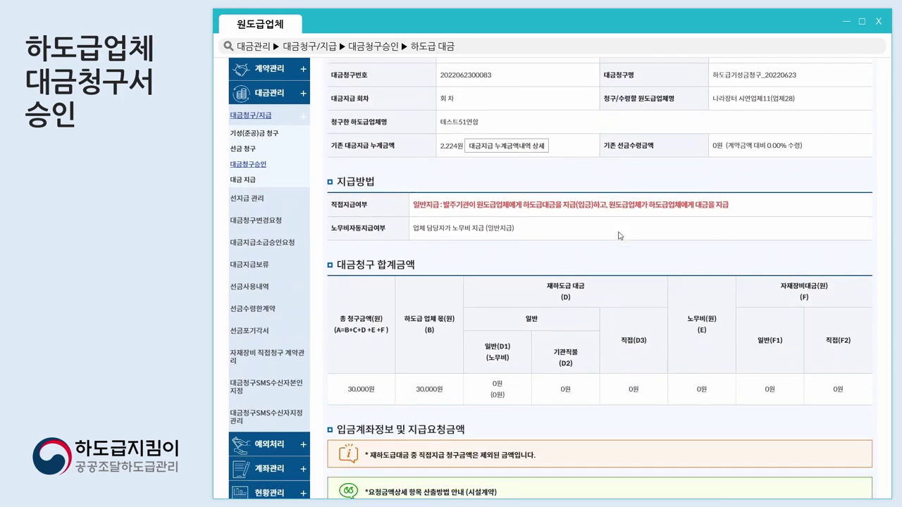
- Review the rest of the 하도급기성금청구_20220623 claim and approve it (승인) as the prime contractor
{"action": "scroll", "coordinate": [504, 161], "scroll_direction": "down", "scroll_amount": 10}
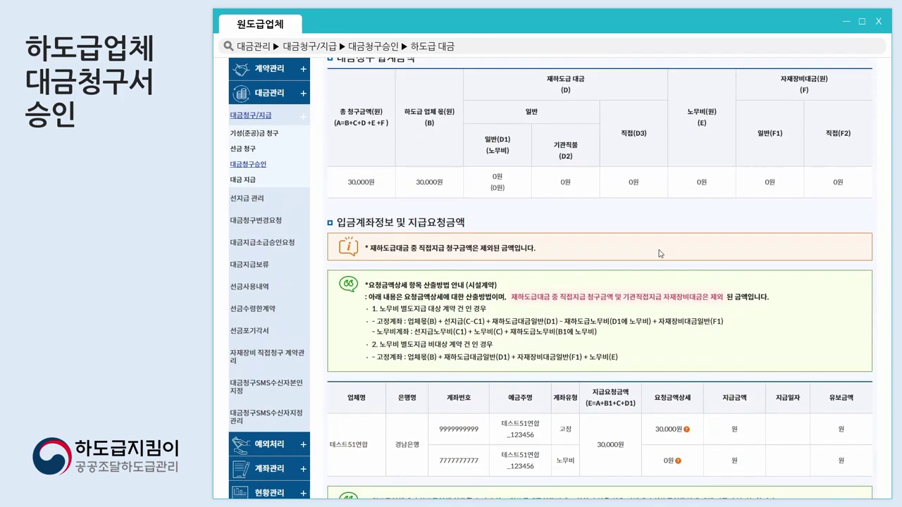
{"action": "scroll", "coordinate": [636, 395], "scroll_direction": "down", "scroll_amount": 10}
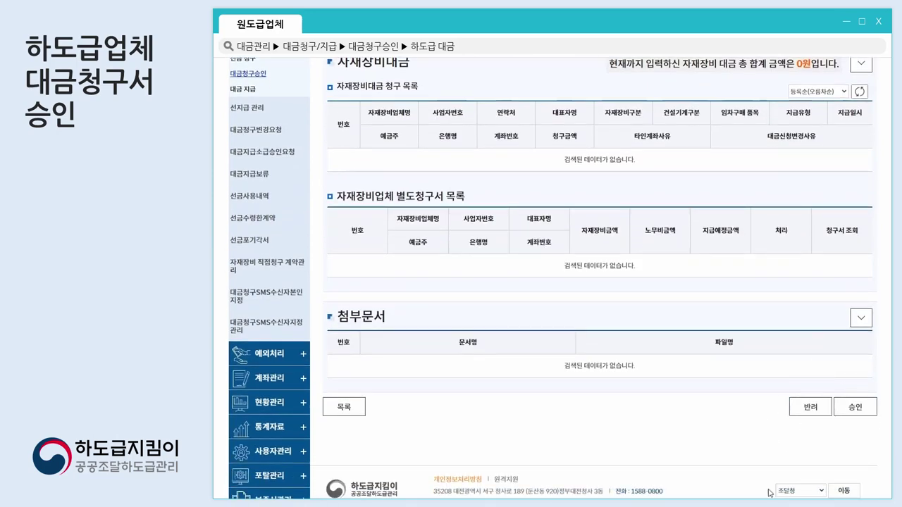
{"action": "left_click", "coordinate": [854, 407]}
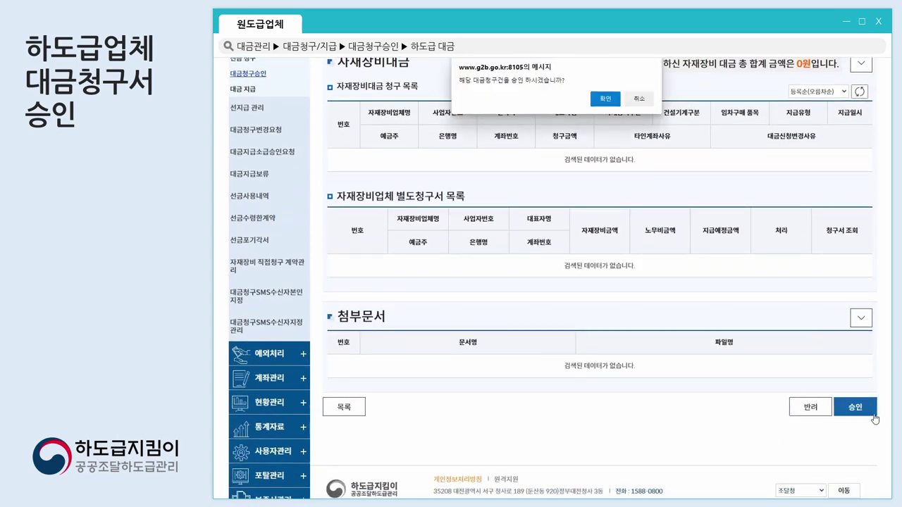
{"action": "left_click", "coordinate": [604, 99]}
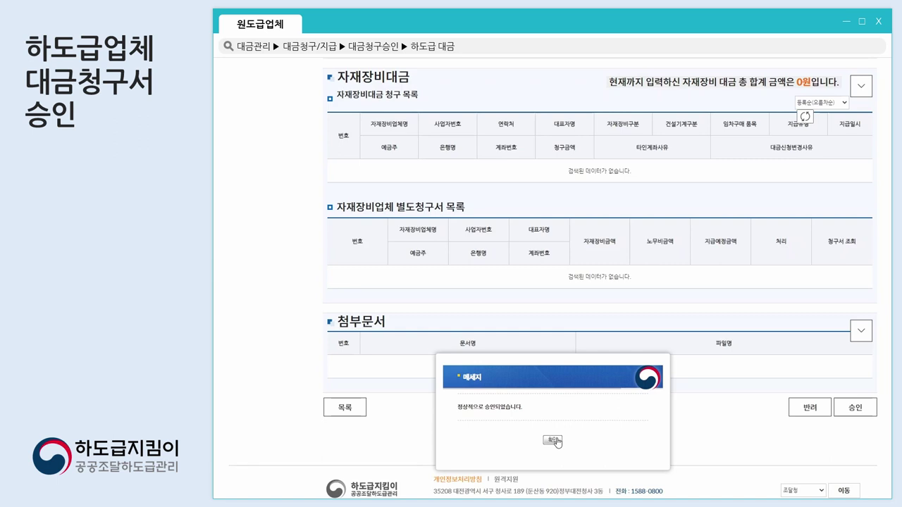
{"action": "key", "text": "Return"}
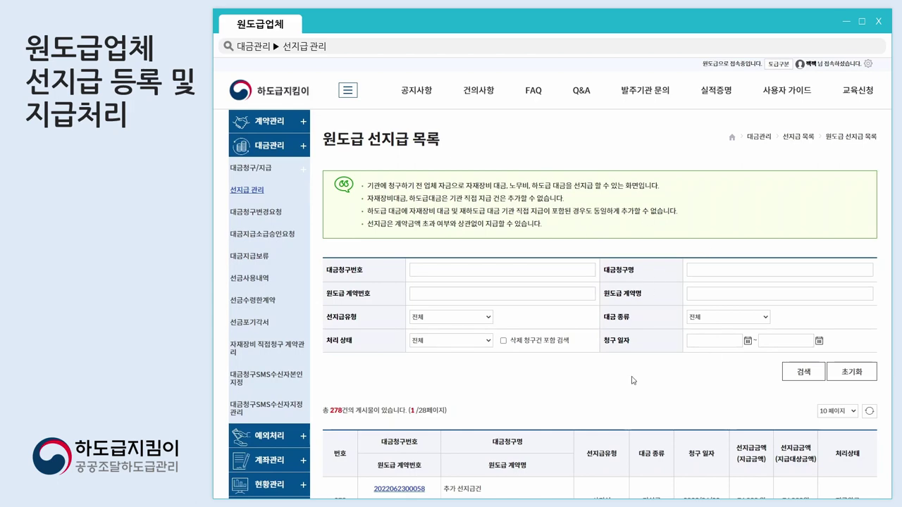
- Start a new prime-contractor advance-payment (선지급) claim of type 기성금 for ty_단독_테스트, searching contract names for "ty"
{"action": "scroll", "coordinate": [641, 314], "scroll_direction": "down", "scroll_amount": 8}
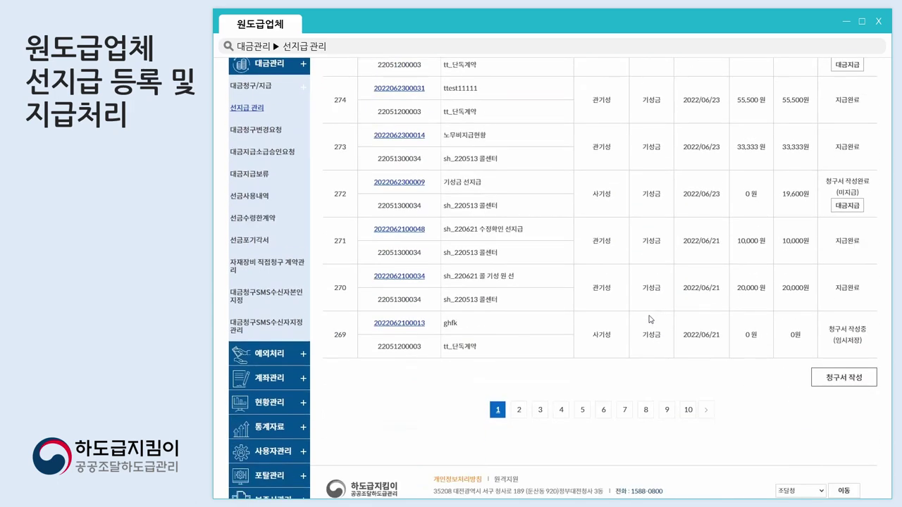
{"action": "left_click", "coordinate": [839, 379]}
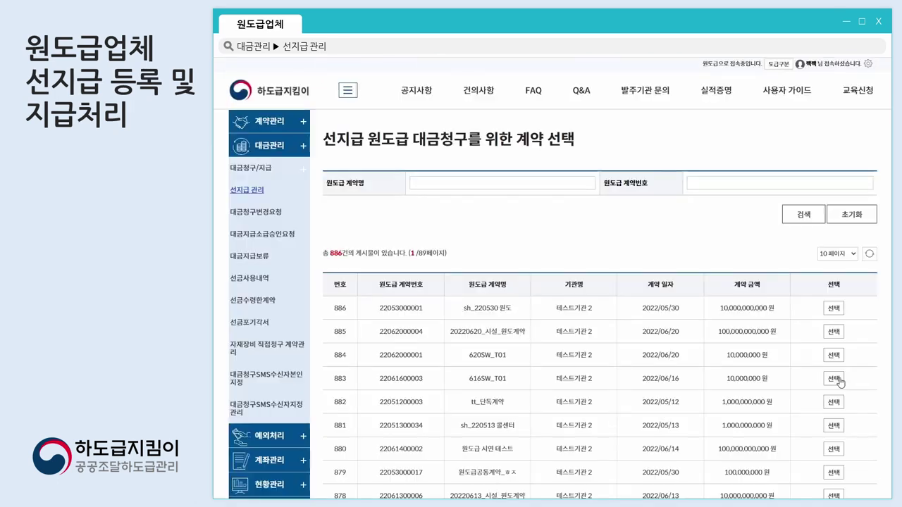
{"action": "left_click", "coordinate": [457, 181]}
{"action": "type", "text": "ㅅ"}
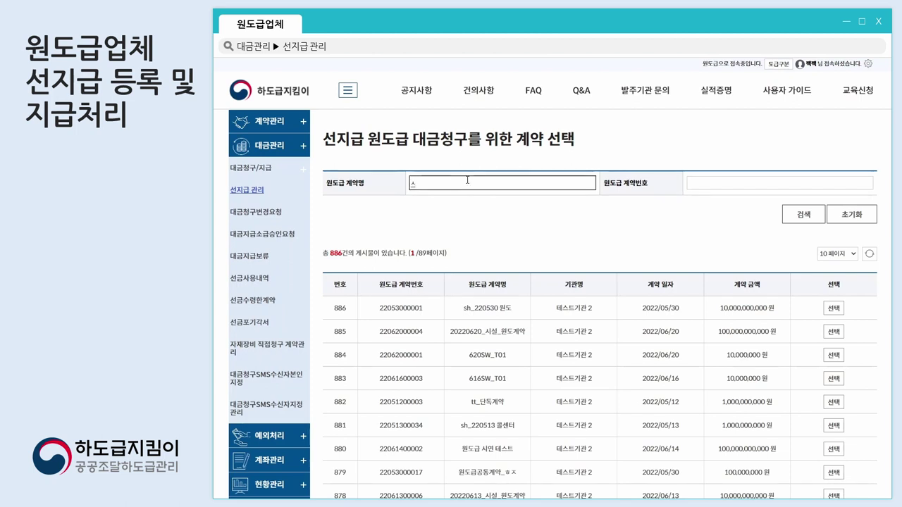
{"action": "left_click", "coordinate": [803, 215]}
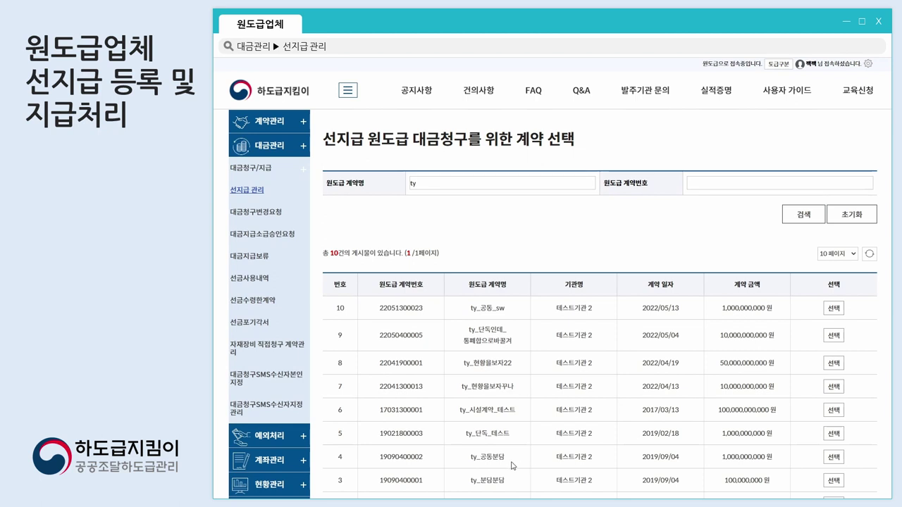
{"action": "left_click", "coordinate": [830, 435]}
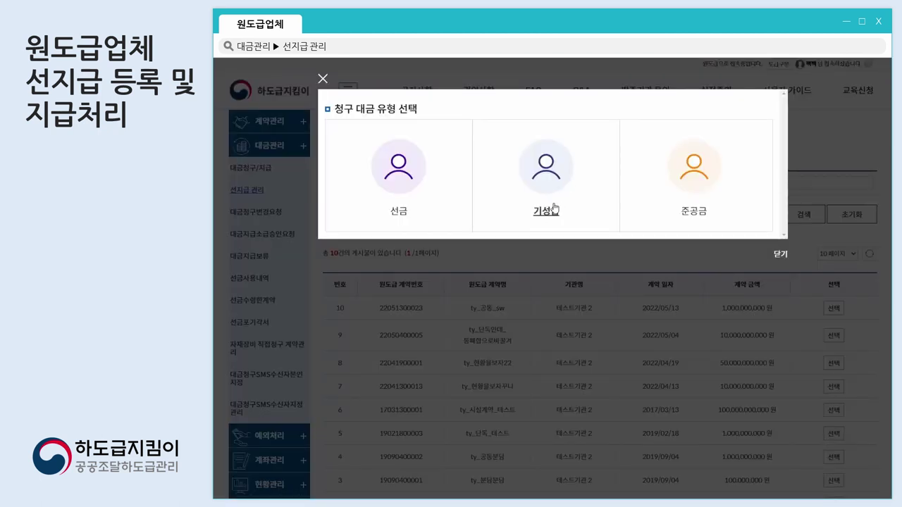
{"action": "left_click", "coordinate": [580, 224]}
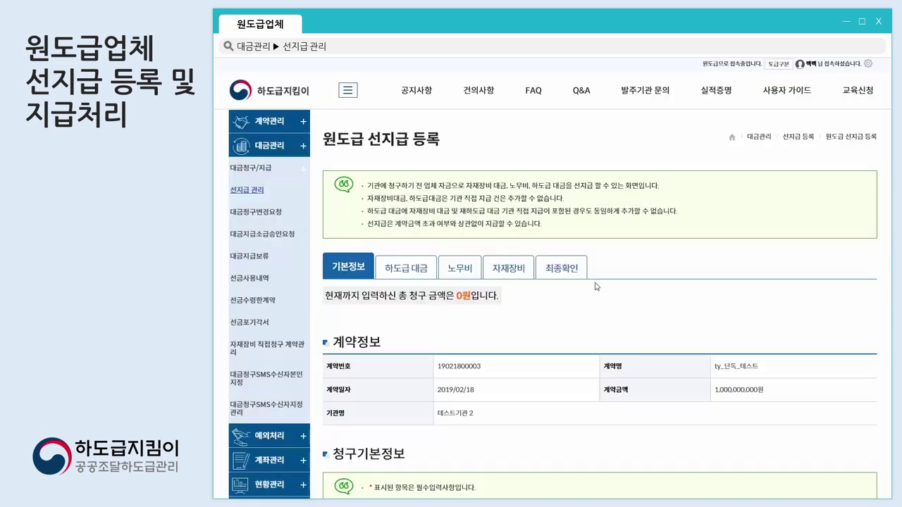
- Enter 원도급선지급청구서_20220623 as the claim name (대금청구명) in the basic information
{"action": "scroll", "coordinate": [742, 354], "scroll_direction": "down", "scroll_amount": 1}
{"action": "left_click", "coordinate": [742, 354]}
{"action": "type", "text": "d도급"}
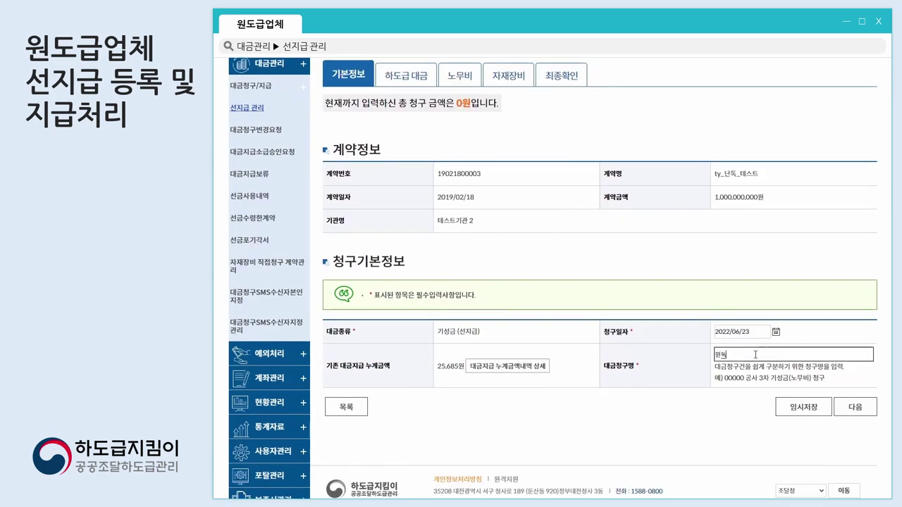
{"action": "type", "text": "선지급"}
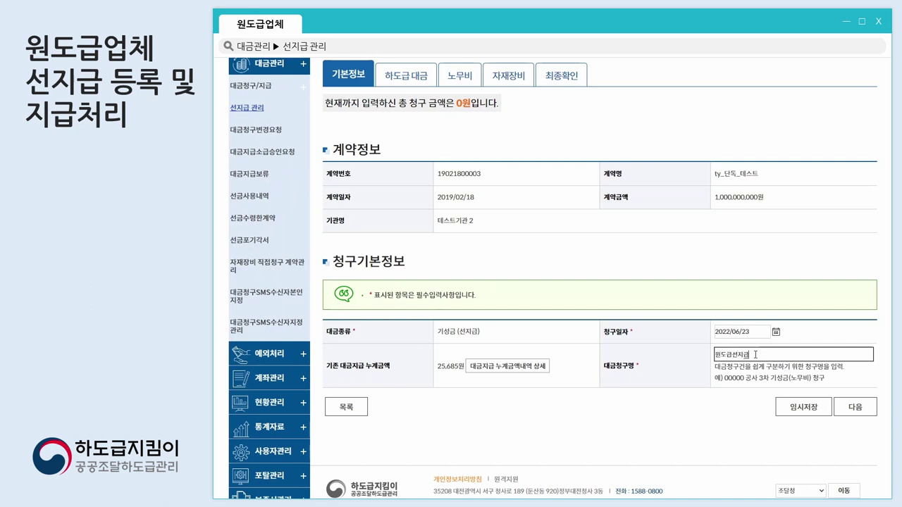
{"action": "type", "text": "청구서_20220623"}
- Add the approved 30,000 won claim 하도급기성금청구_20220623 to the advance payment's subcontract payments (하도급 대금)
{"action": "scroll", "coordinate": [561, 435], "scroll_direction": "up", "scroll_amount": 2}
{"action": "left_click", "coordinate": [411, 214]}
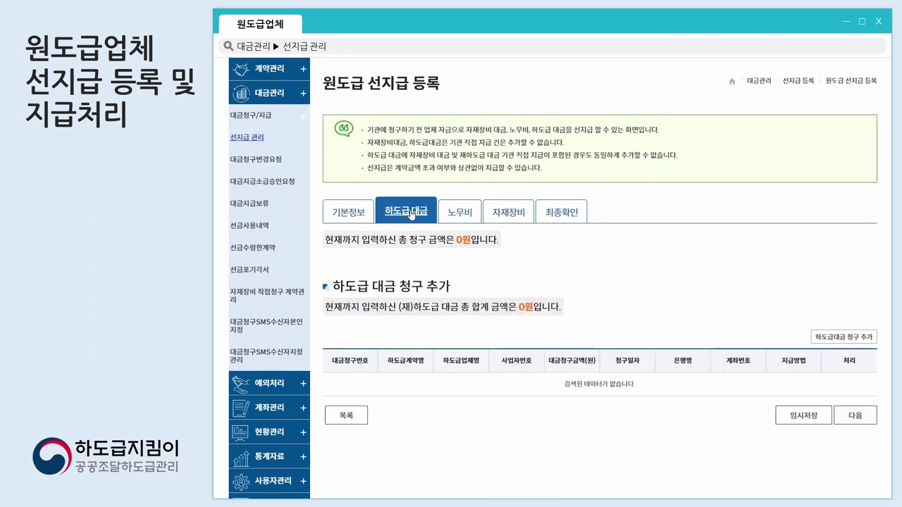
{"action": "left_click", "coordinate": [822, 337]}
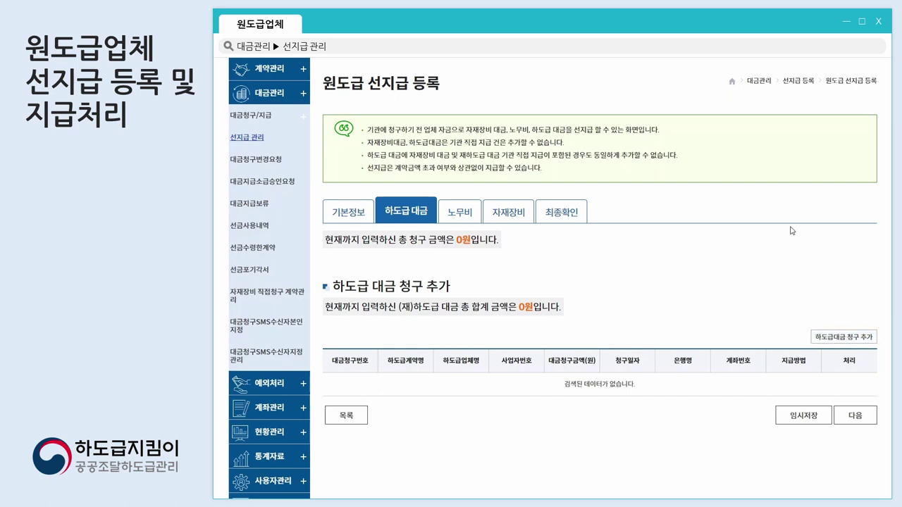
{"action": "left_click", "coordinate": [822, 340]}
{"action": "scroll", "coordinate": [457, 246], "scroll_direction": "down", "scroll_amount": 2}
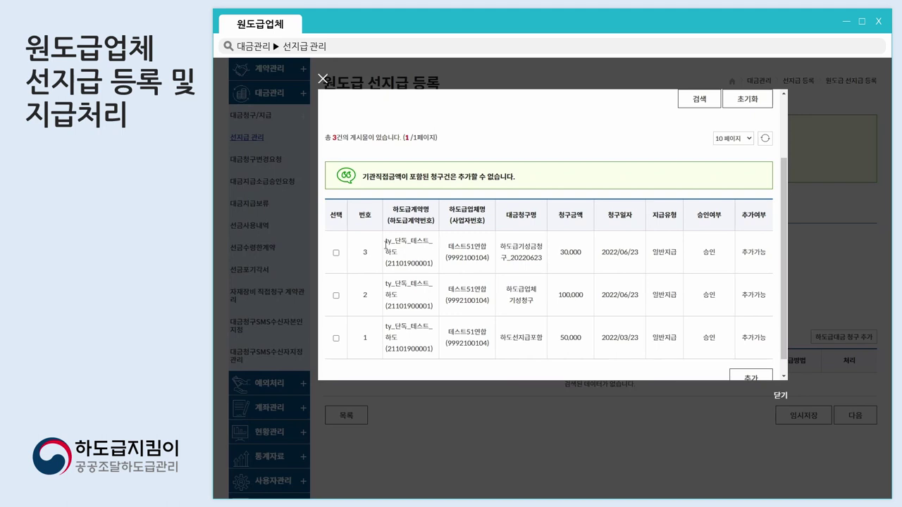
{"action": "left_click", "coordinate": [336, 252]}
{"action": "scroll", "coordinate": [615, 287], "scroll_direction": "down", "scroll_amount": 1}
{"action": "left_click", "coordinate": [751, 360]}
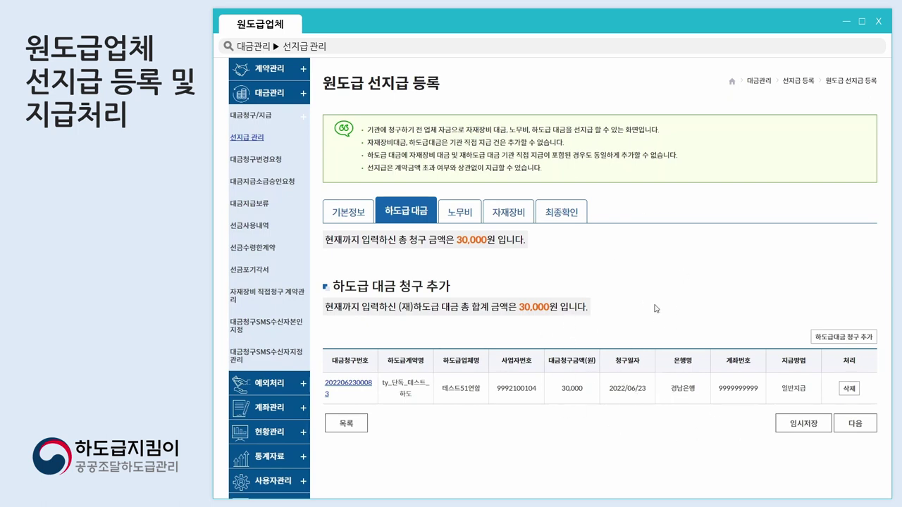
- Look over the 노무비 and 자재장비 sections, and add a direct-input (직접입력) labor-cost entry under 노무비
{"action": "left_click", "coordinate": [463, 215]}
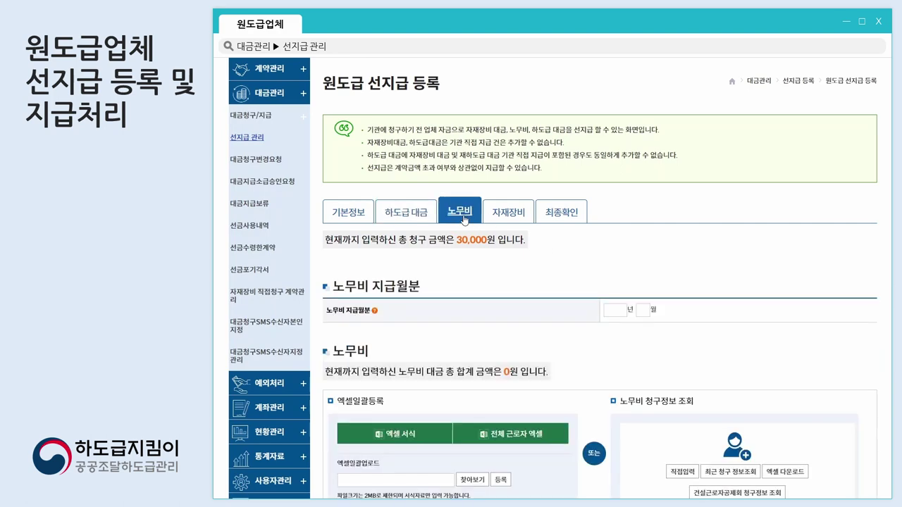
{"action": "left_click", "coordinate": [525, 215]}
{"action": "scroll", "coordinate": [526, 216], "scroll_direction": "down", "scroll_amount": 2}
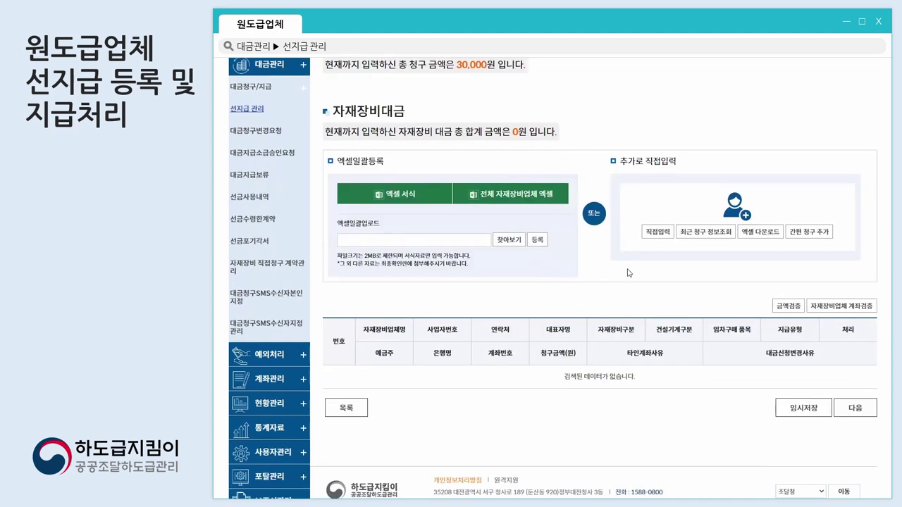
{"action": "scroll", "coordinate": [493, 232], "scroll_direction": "up", "scroll_amount": 3}
{"action": "left_click", "coordinate": [478, 245]}
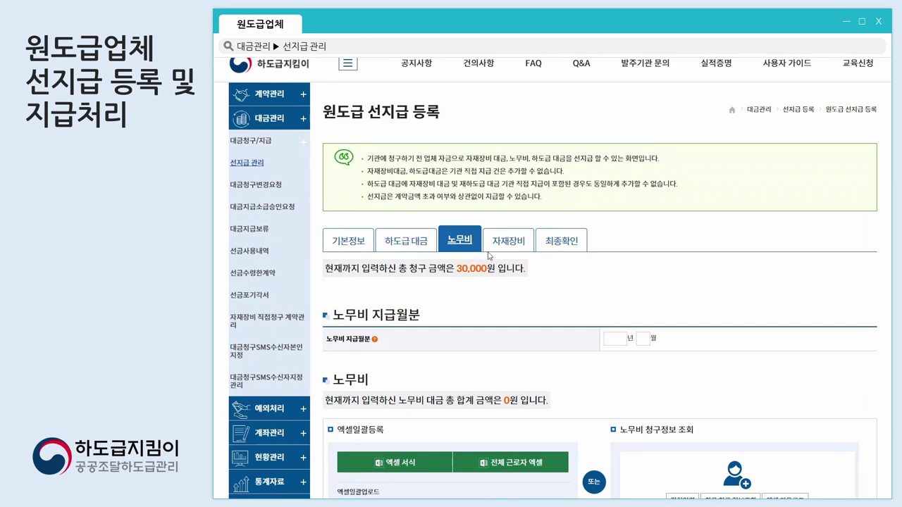
{"action": "scroll", "coordinate": [530, 313], "scroll_direction": "down", "scroll_amount": 2}
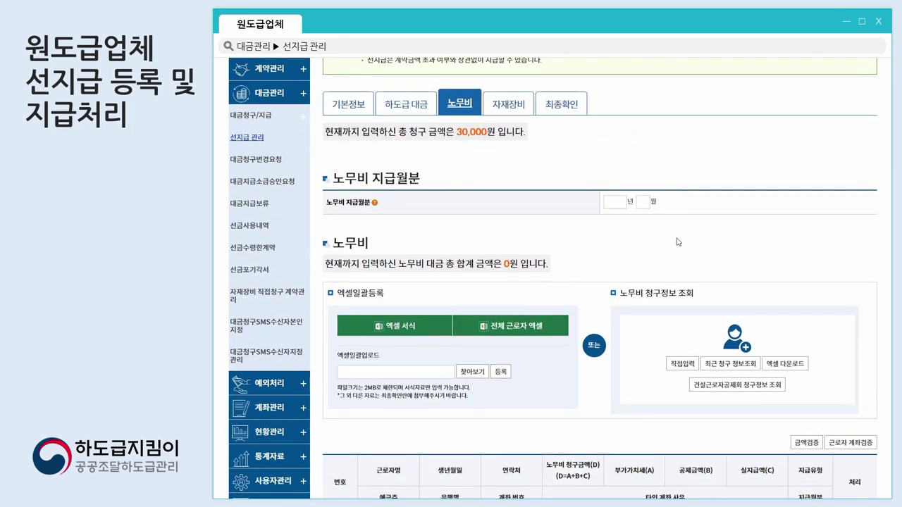
{"action": "scroll", "coordinate": [682, 293], "scroll_direction": "down", "scroll_amount": 1}
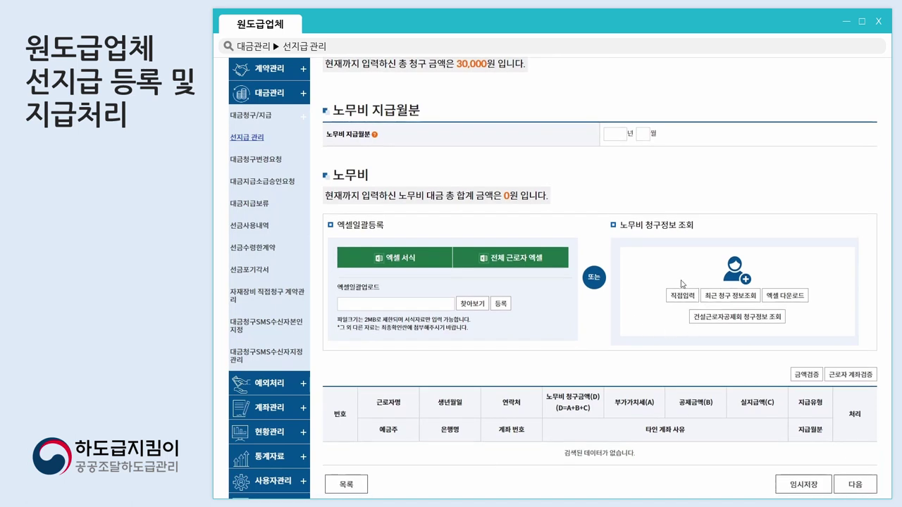
{"action": "scroll", "coordinate": [713, 316], "scroll_direction": "down", "scroll_amount": 2}
- Enter 선지급노무비 as the worker name in the labor-cost entry, and fill in the birth date and contact number
{"action": "left_click", "coordinate": [388, 338]}
{"action": "type", "text": "선지급노무비"}
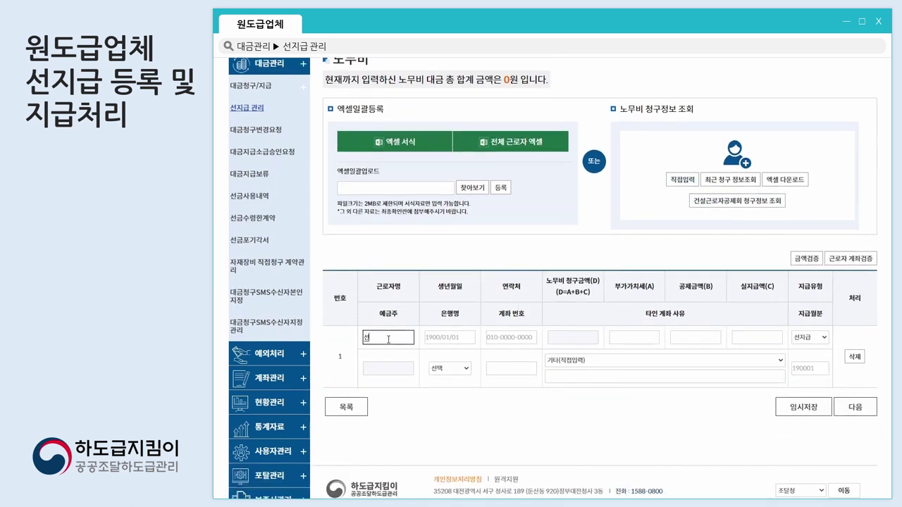
{"action": "left_click", "coordinate": [457, 338]}
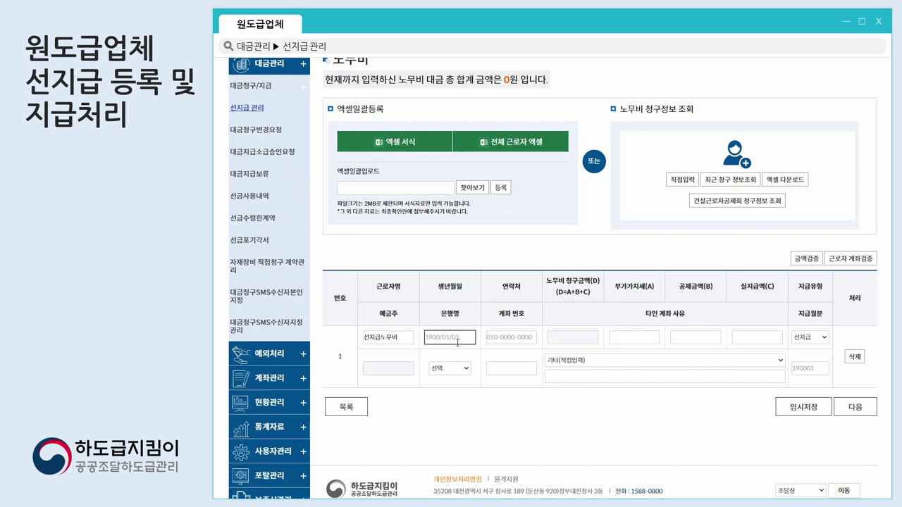
{"action": "type", "text": "2022/06/23"}
{"action": "key", "text": "Tab"}
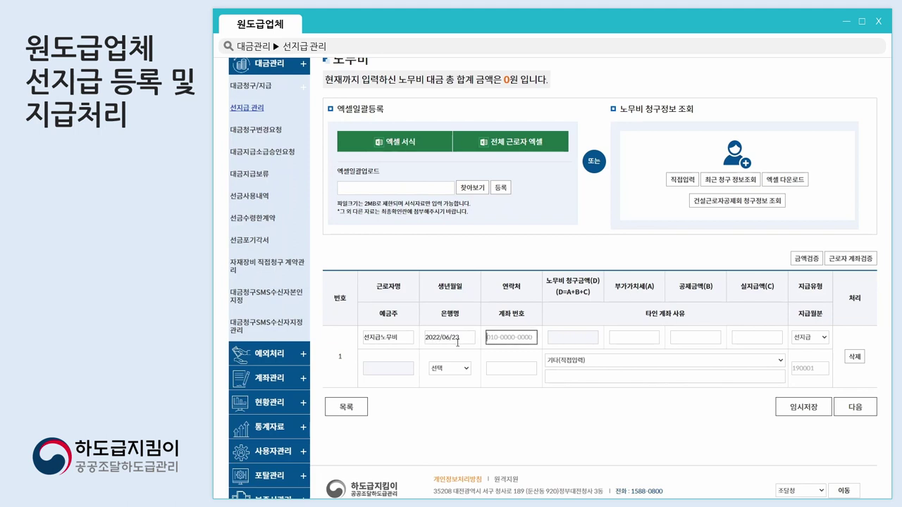
{"action": "type", "text": "010-0000-0000"}
- Set the labor-cost entry's 부가가치세 to 5,000, 공제금액 to 5,000 and 실지급액 to 100,000 won
{"action": "key", "text": "Tab"}
{"action": "key", "text": "Tab"}
{"action": "type", "text": "5000"}
{"action": "left_click", "coordinate": [693, 343]}
{"action": "type", "text": "5000"}
{"action": "left_click", "coordinate": [760, 335]}
{"action": "type", "text": "10"}
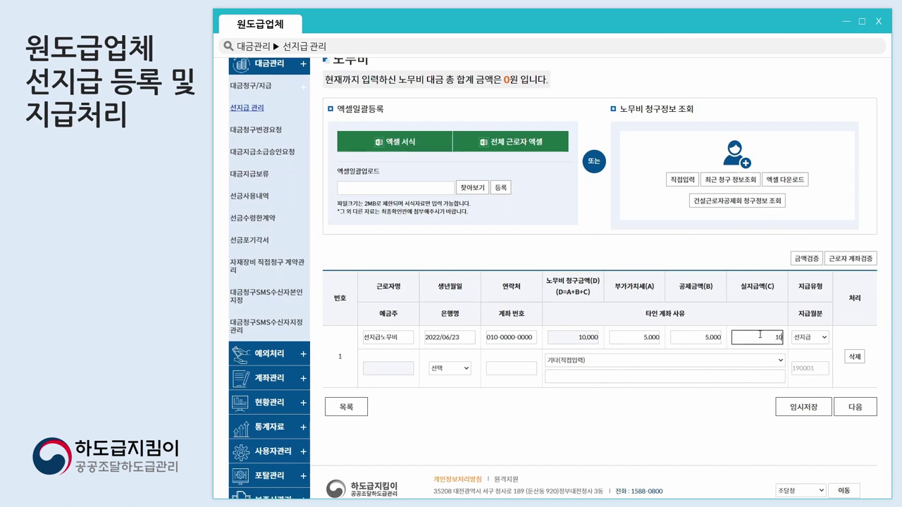
{"action": "type", "text": "0000"}
- Set the worker's bank to 카카오뱅크, fill in the account number, choose 업체에서 선지급 as 타인계좌사유, and set 지급월분 to 202206
{"action": "left_click", "coordinate": [452, 371]}
{"action": "left_click", "coordinate": [456, 355]}
{"action": "left_click", "coordinate": [510, 368]}
{"action": "type", "text": "123123123"}
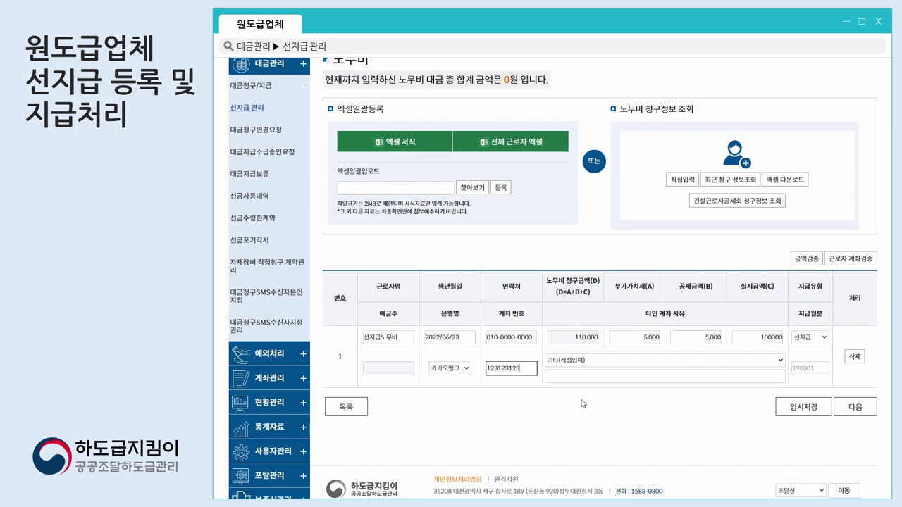
{"action": "left_click", "coordinate": [580, 361]}
{"action": "left_click", "coordinate": [590, 384]}
{"action": "left_click", "coordinate": [801, 366]}
{"action": "type", "text": "2022"}
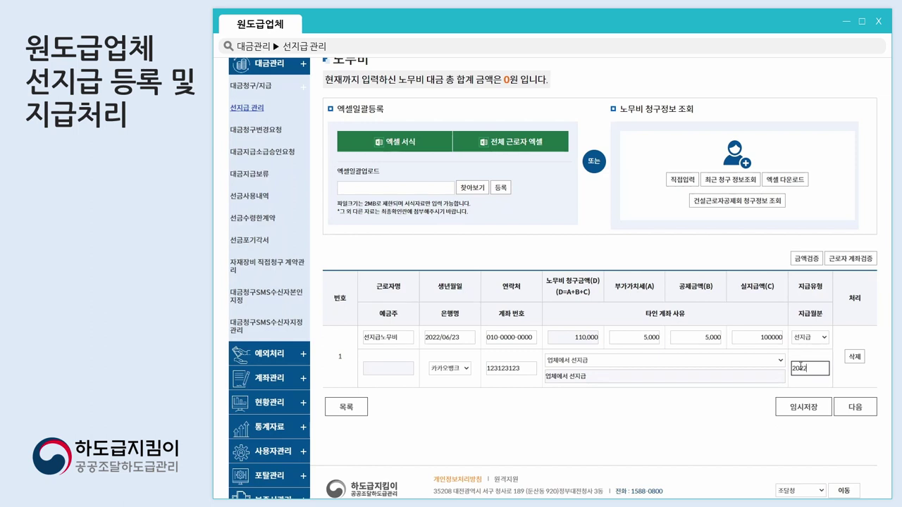
{"action": "left_click", "coordinate": [575, 425]}
- Run the amount check (금액검증) and worker account check (근로자 계좌검증), and save the claim temporarily (임시저장)
{"action": "left_click", "coordinate": [812, 262]}
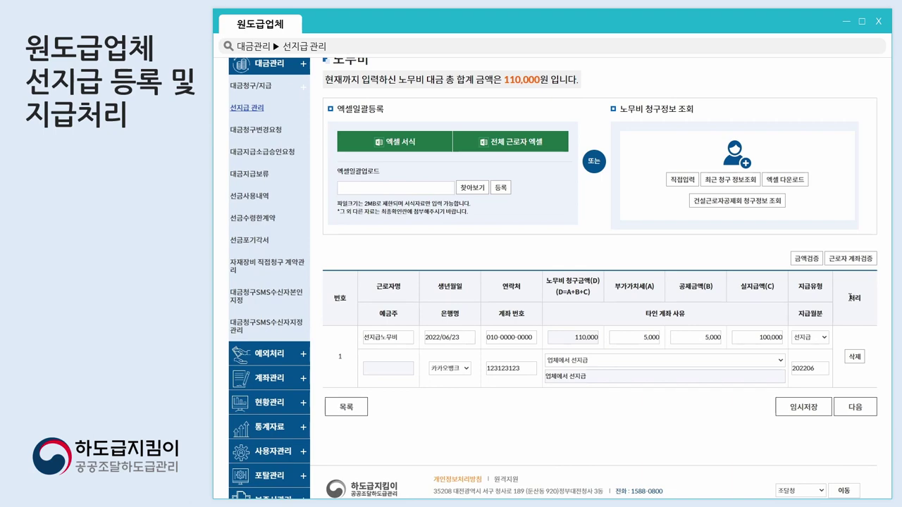
{"action": "left_click", "coordinate": [845, 259]}
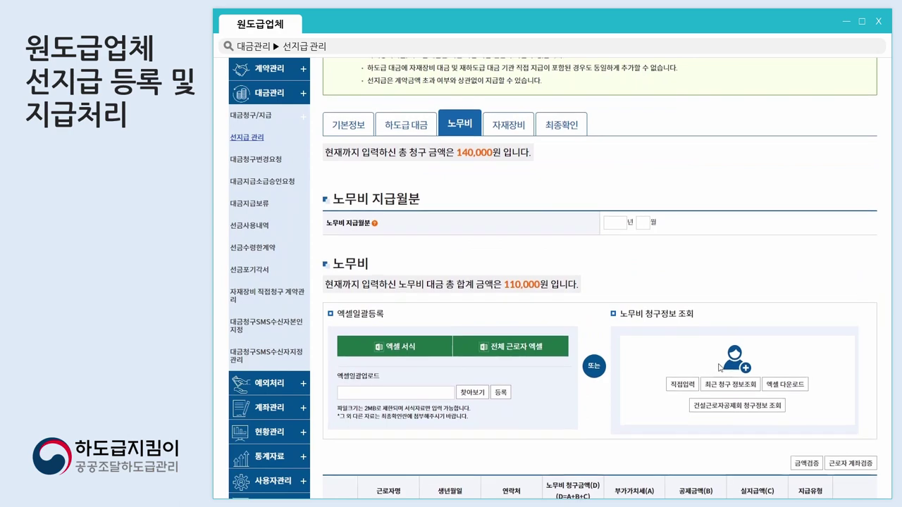
{"action": "left_click", "coordinate": [803, 408]}
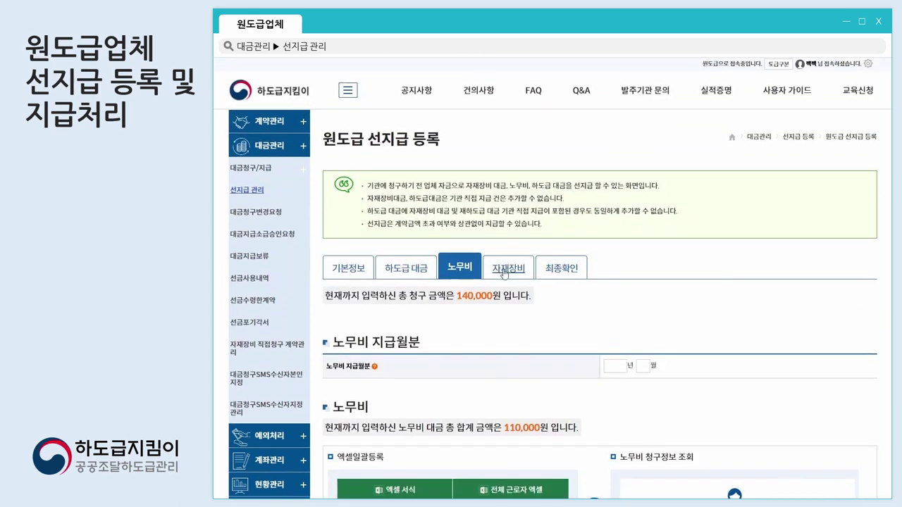
- Add a blank direct-input (직접입력) entry in the 자재장비 section and delete that entry
{"action": "left_click", "coordinate": [518, 270]}
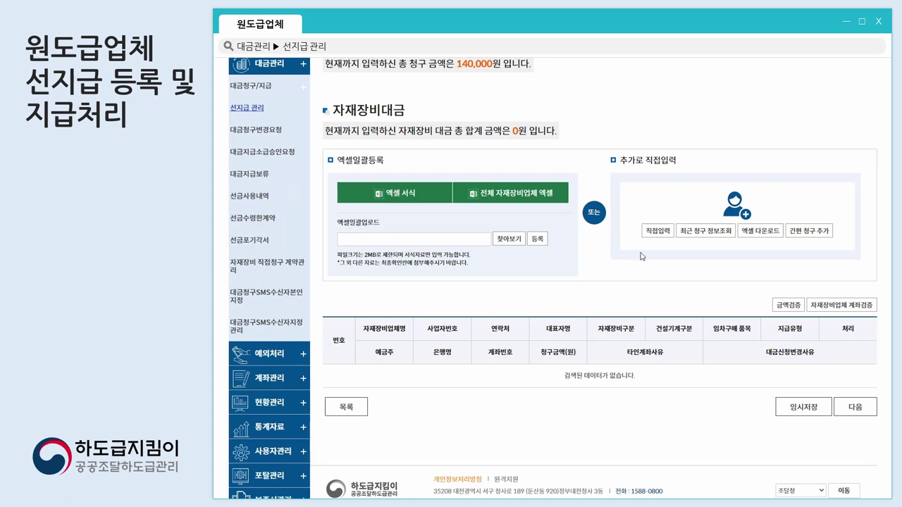
{"action": "left_click", "coordinate": [657, 232]}
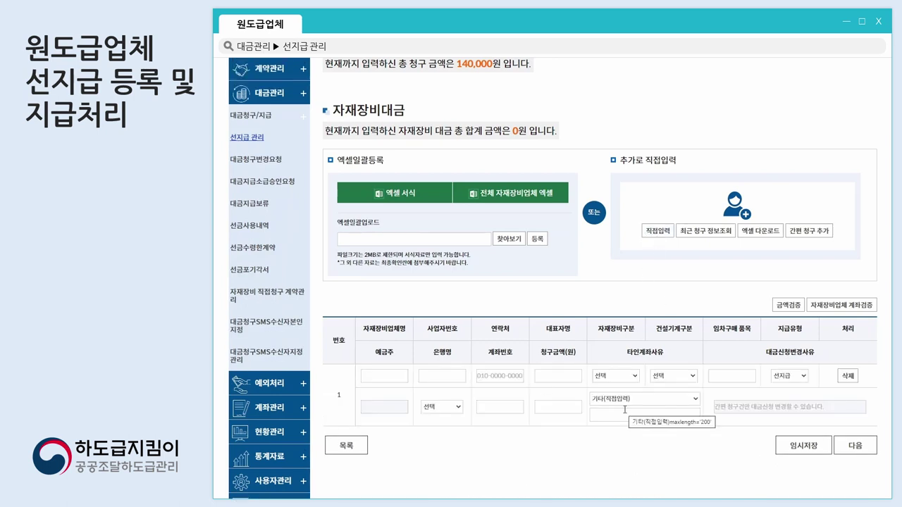
{"action": "left_click", "coordinate": [847, 375]}
{"action": "key", "text": "Return"}
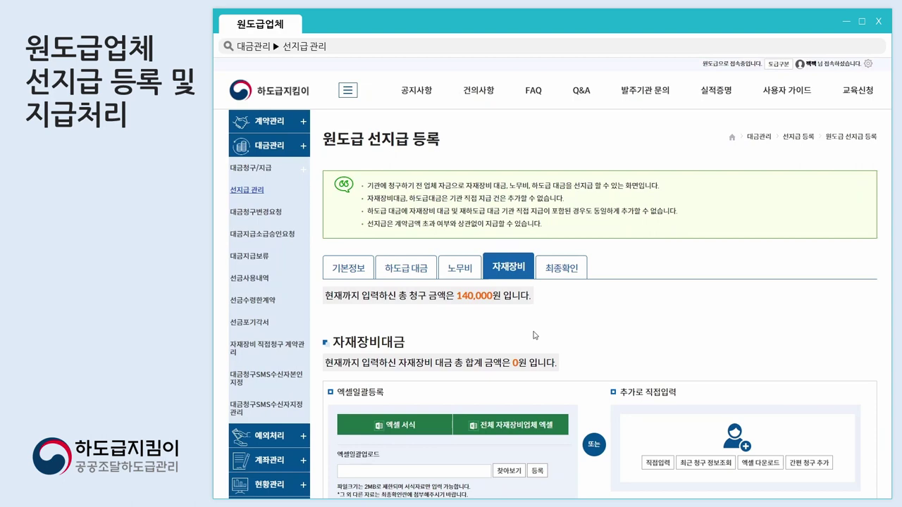
- In the 최종확인 section, agree to the personal information use (개인정보이용 동의) and complete the advance-payment claim (작성완료)
{"action": "left_click", "coordinate": [577, 272]}
{"action": "scroll", "coordinate": [705, 296], "scroll_direction": "down", "scroll_amount": 2}
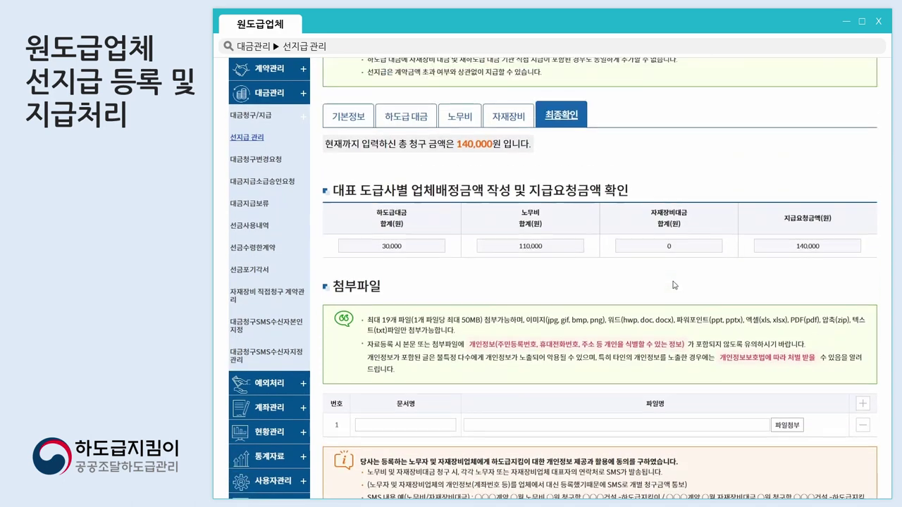
{"action": "left_click", "coordinate": [435, 263]}
{"action": "left_click", "coordinate": [527, 262]}
{"action": "left_click", "coordinate": [539, 296]}
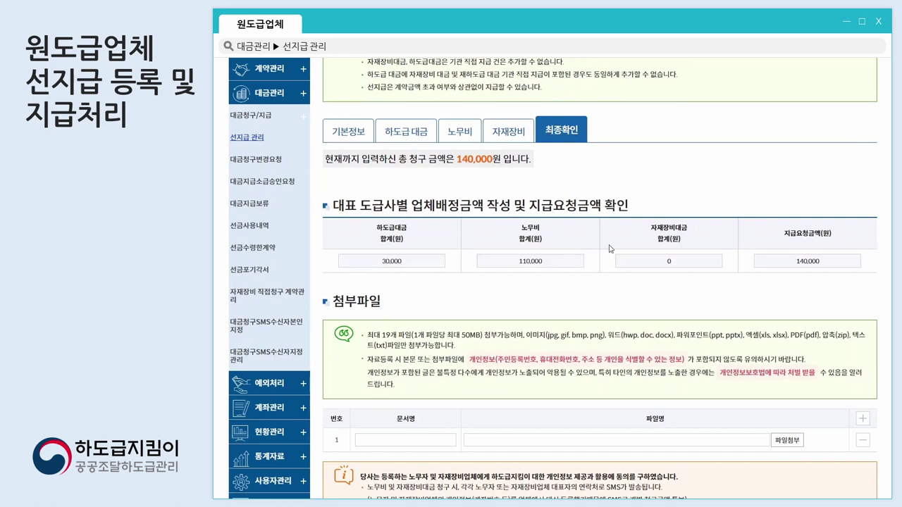
{"action": "scroll", "coordinate": [826, 300], "scroll_direction": "down", "scroll_amount": 2}
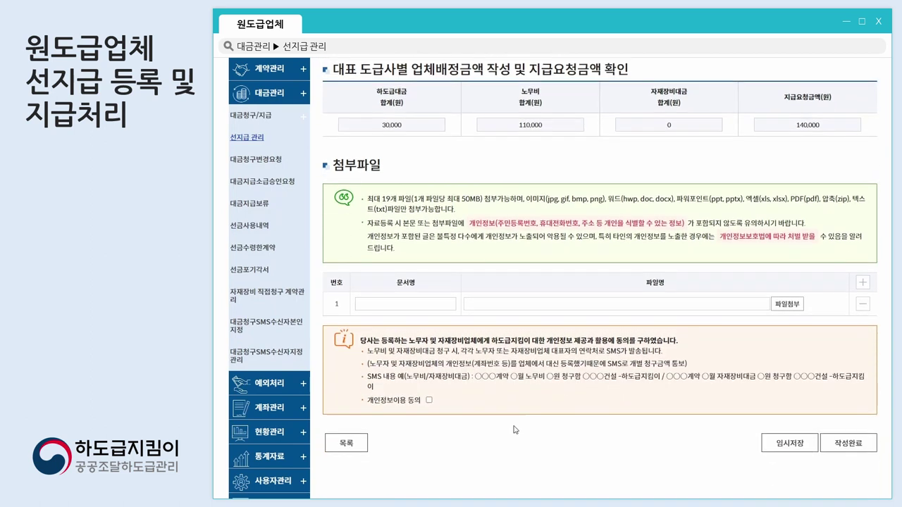
{"action": "left_click", "coordinate": [429, 399]}
{"action": "left_click", "coordinate": [848, 443]}
{"action": "left_click", "coordinate": [606, 107]}
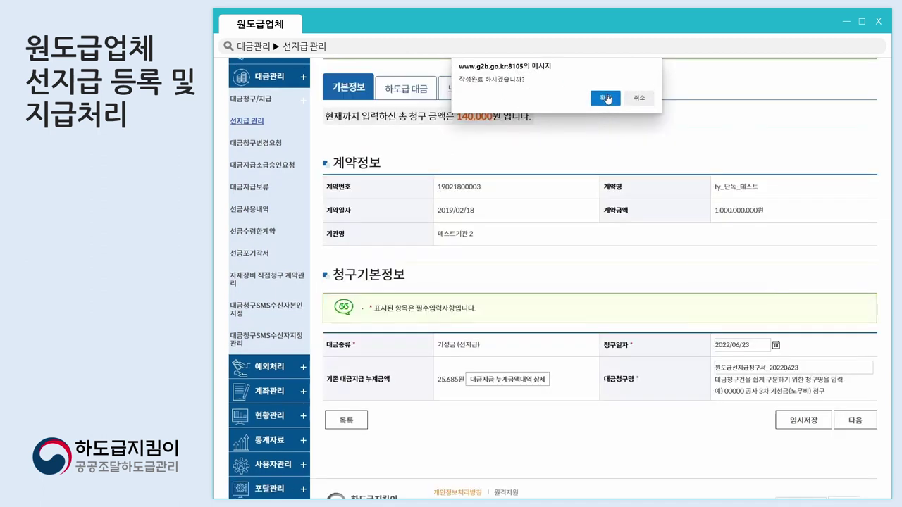
{"action": "left_click", "coordinate": [605, 99]}
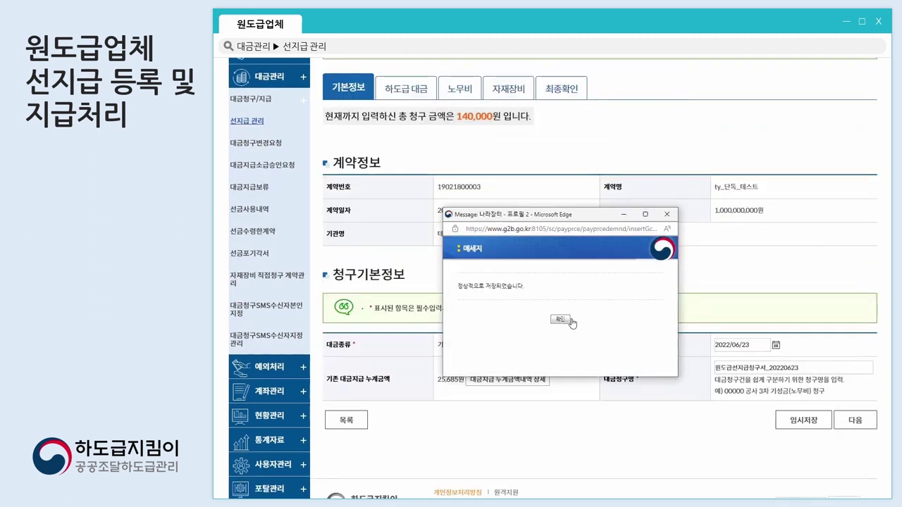
{"action": "left_click", "coordinate": [564, 321]}
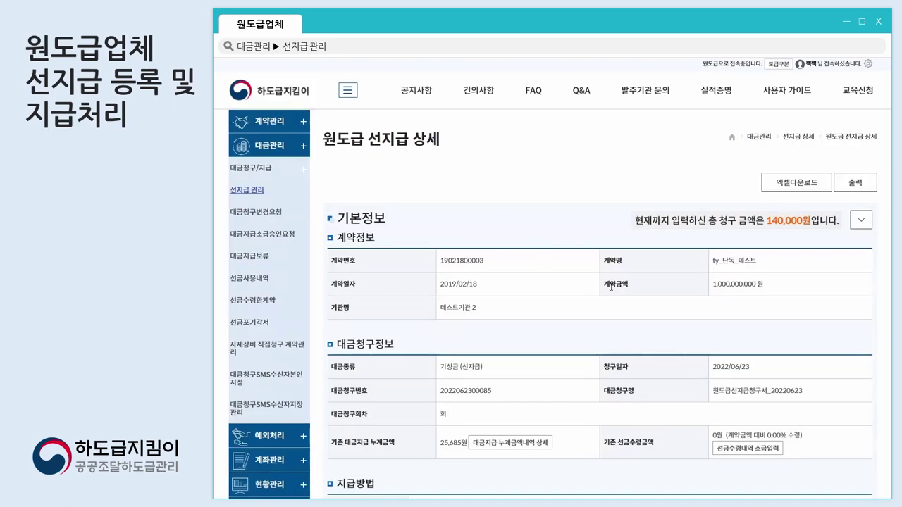
- Review the completed advance-payment claim's basic information, totals, labor-cost, 자재장비대금 and 첨부문서 sections
{"action": "scroll", "coordinate": [615, 288], "scroll_direction": "down", "scroll_amount": 3}
{"action": "scroll", "coordinate": [616, 288], "scroll_direction": "down", "scroll_amount": 2}
{"action": "scroll", "coordinate": [703, 141], "scroll_direction": "up", "scroll_amount": 3}
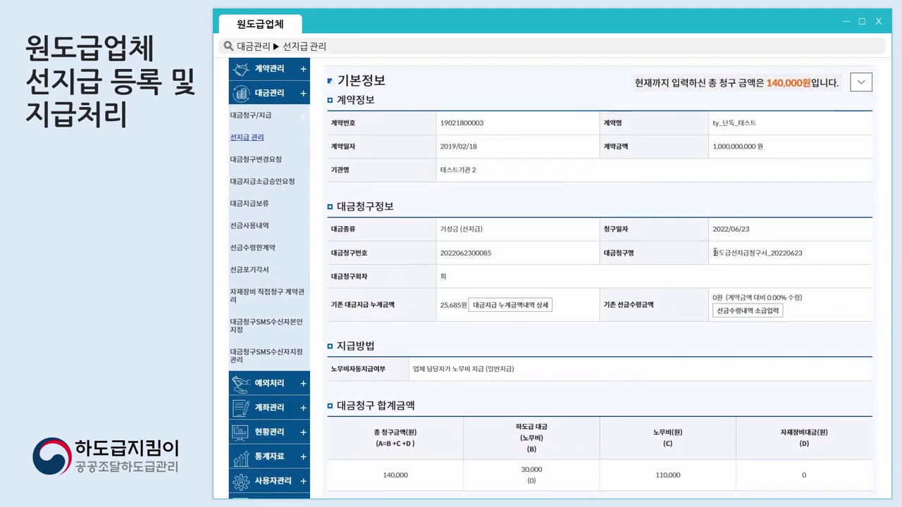
{"action": "scroll", "coordinate": [703, 141], "scroll_direction": "up", "scroll_amount": 3}
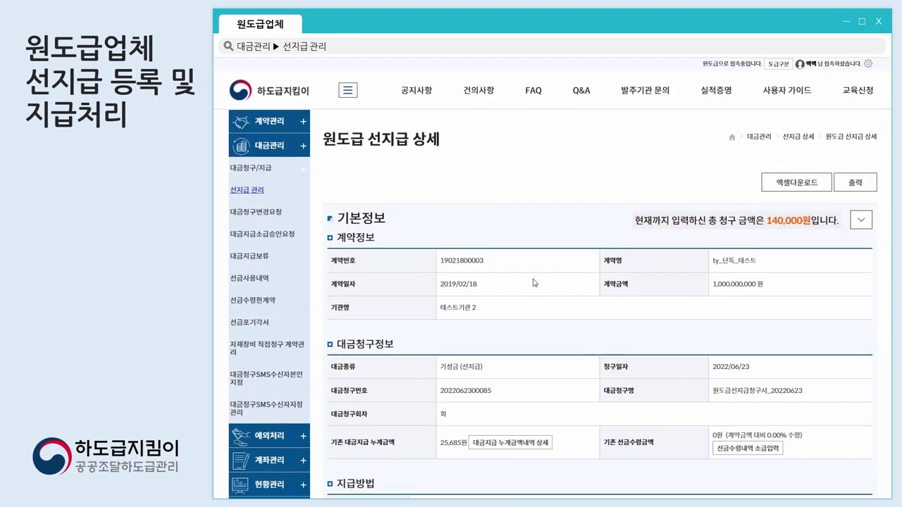
{"action": "scroll", "coordinate": [820, 340], "scroll_direction": "down", "scroll_amount": 4}
{"action": "scroll", "coordinate": [820, 340], "scroll_direction": "down", "scroll_amount": 10}
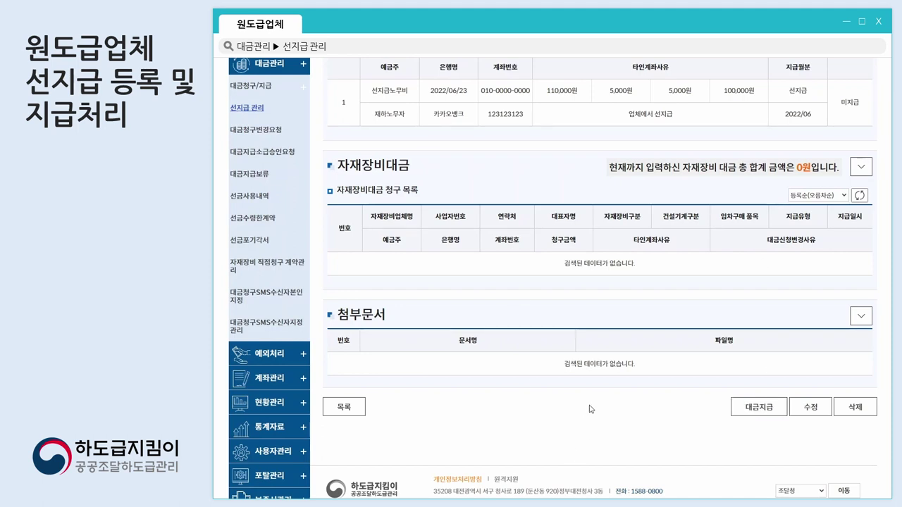
- Open the 원도급선지급청구서_20220623 claim's payment details from 선지급 관리 and show its 하도급대금/노무비/자재장비대금지급 section
{"action": "left_click", "coordinate": [279, 109]}
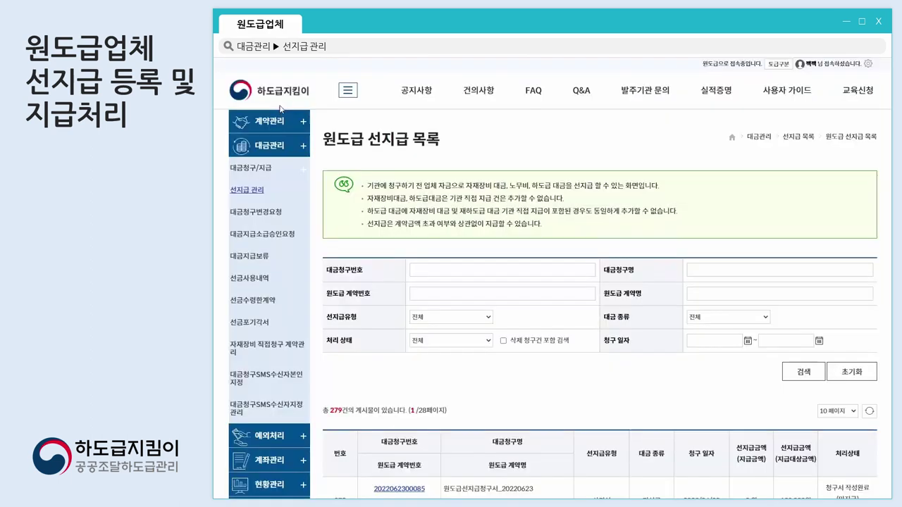
{"action": "scroll", "coordinate": [539, 296], "scroll_direction": "down", "scroll_amount": 3}
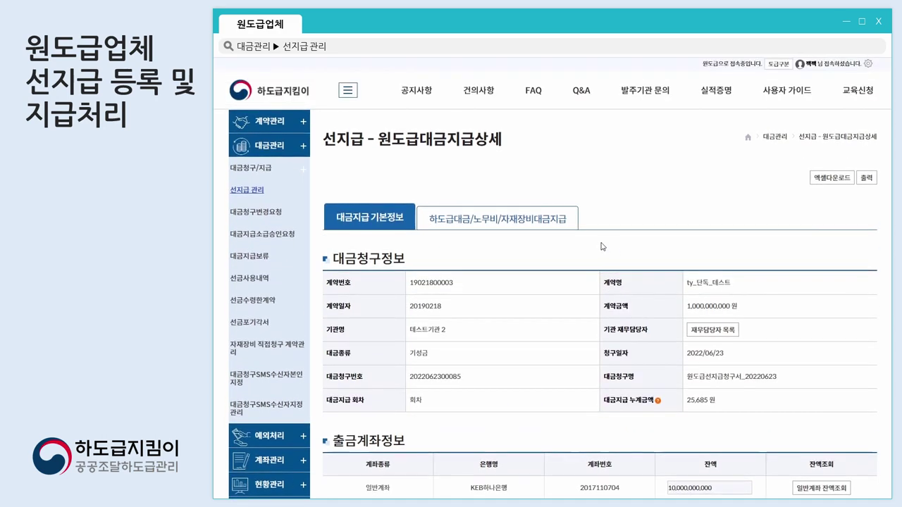
{"action": "scroll", "coordinate": [603, 246], "scroll_direction": "down", "scroll_amount": 1}
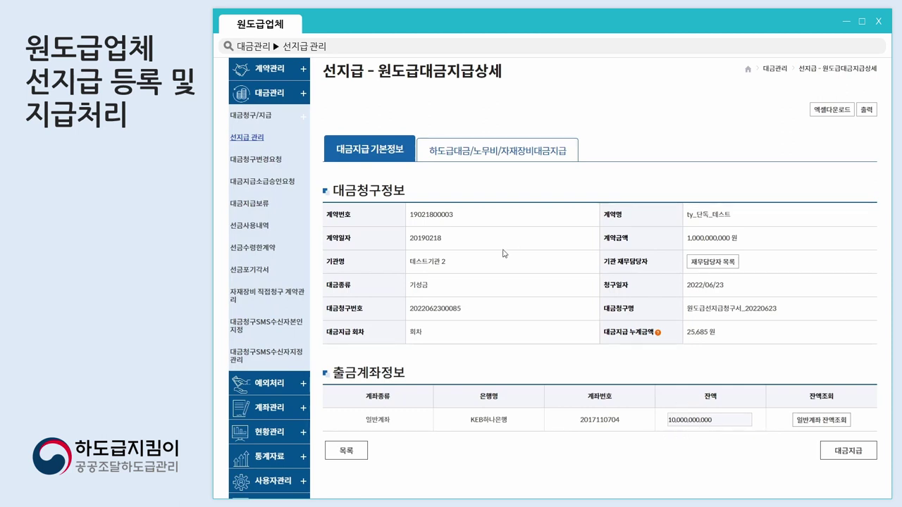
{"action": "left_click", "coordinate": [492, 166]}
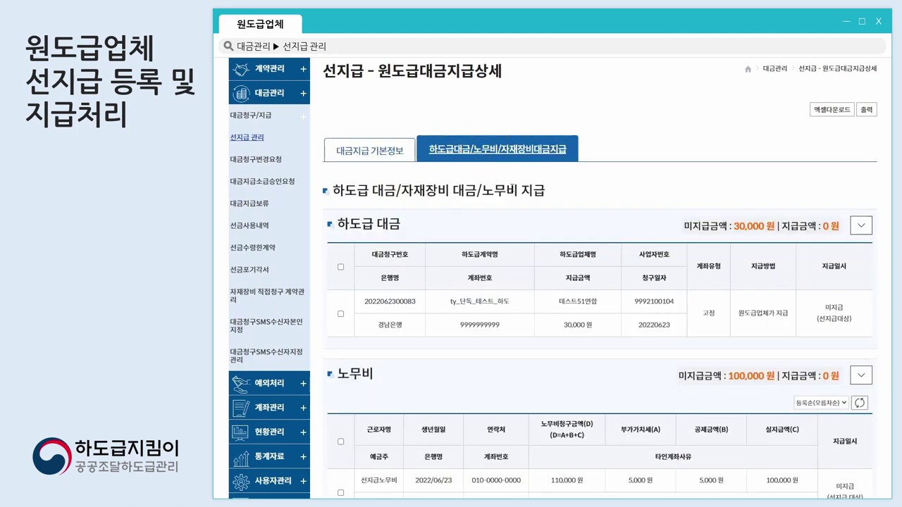
{"action": "scroll", "coordinate": [503, 187], "scroll_direction": "down", "scroll_amount": 2}
{"action": "scroll", "coordinate": [599, 296], "scroll_direction": "up", "scroll_amount": 2}
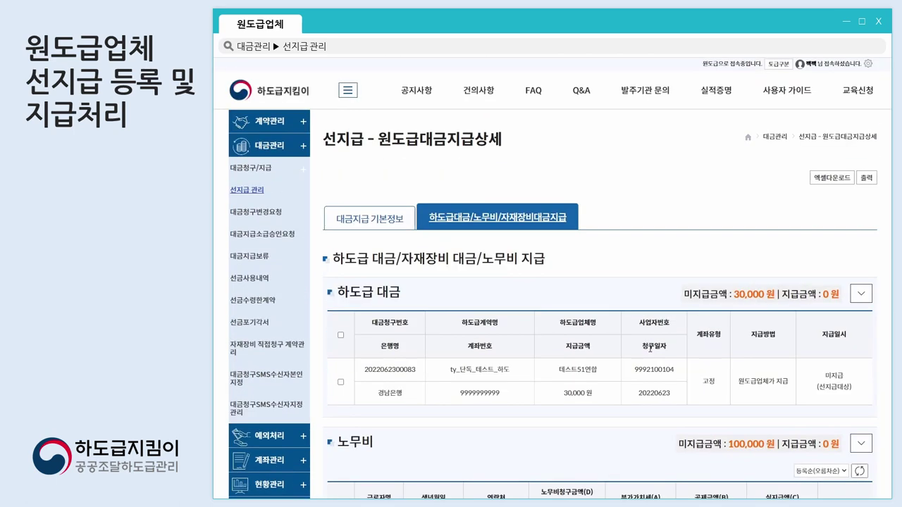
{"action": "scroll", "coordinate": [651, 352], "scroll_direction": "down", "scroll_amount": 2}
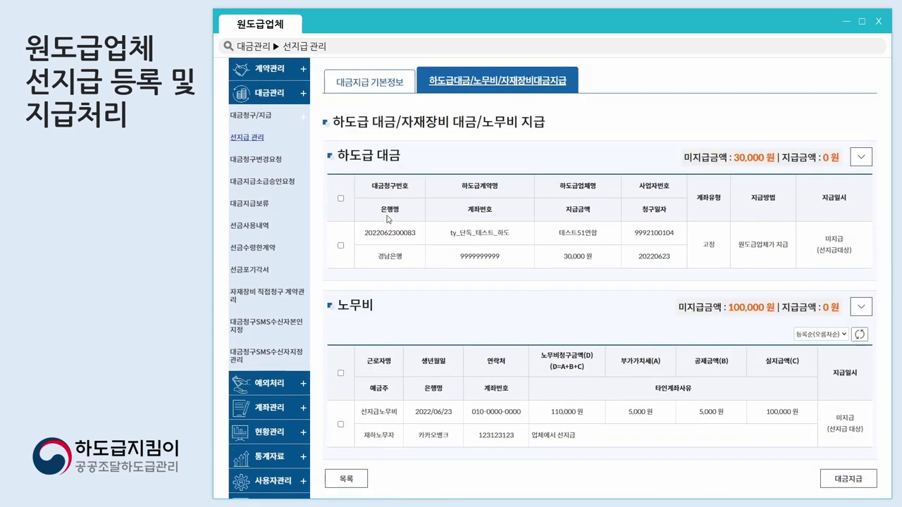
- Select all 하도급 대금 and 노무비 items, start 대금지급 and accept generating the electronic document
{"action": "left_click", "coordinate": [342, 199]}
{"action": "left_click", "coordinate": [341, 374]}
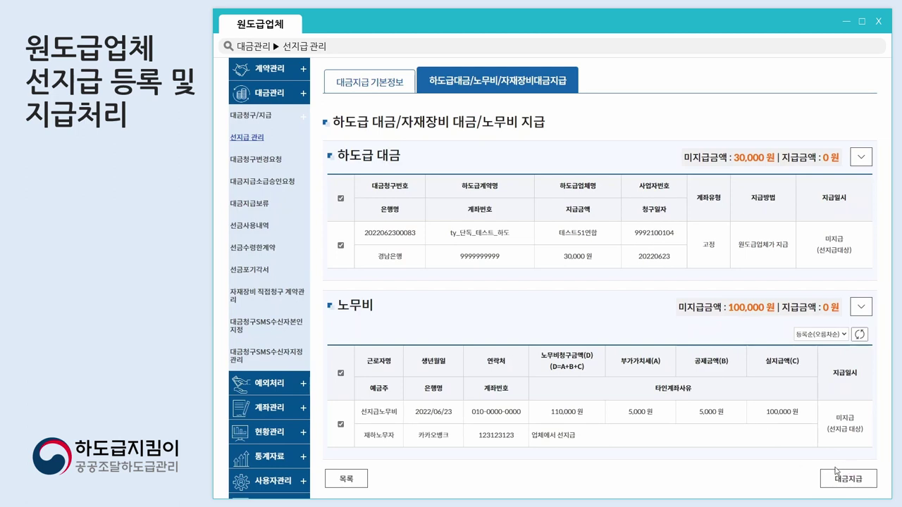
{"action": "left_click", "coordinate": [843, 484]}
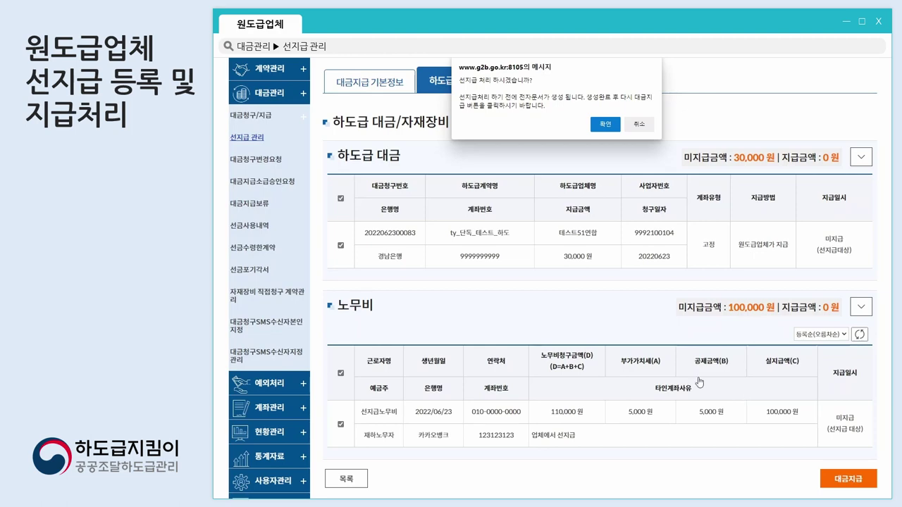
{"action": "left_click", "coordinate": [605, 124]}
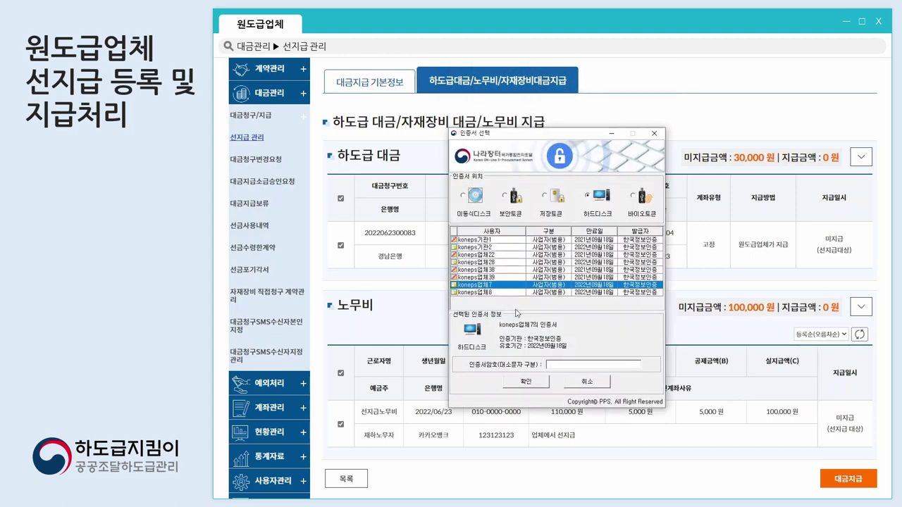
- Sign the payment document with the koneps업체28 certificate from 하드디스크, entering the certificate password
{"action": "left_click", "coordinate": [508, 269]}
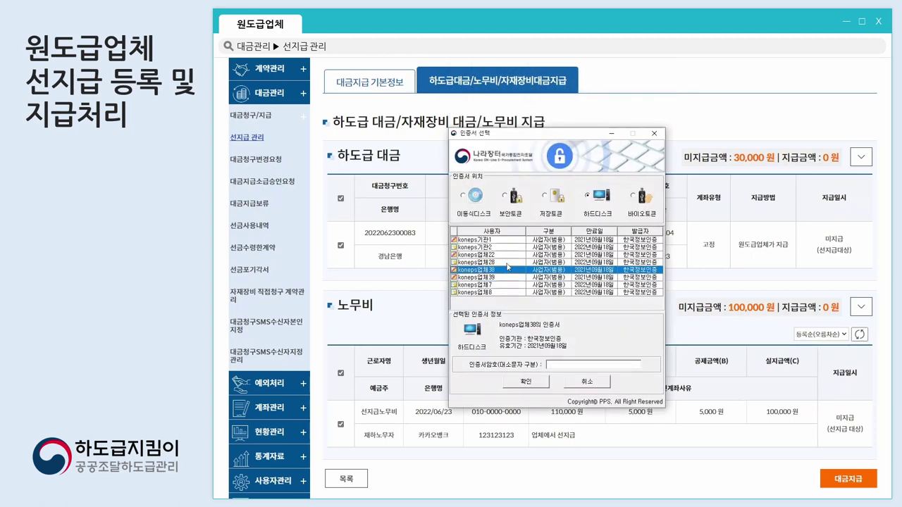
{"action": "left_click", "coordinate": [508, 262]}
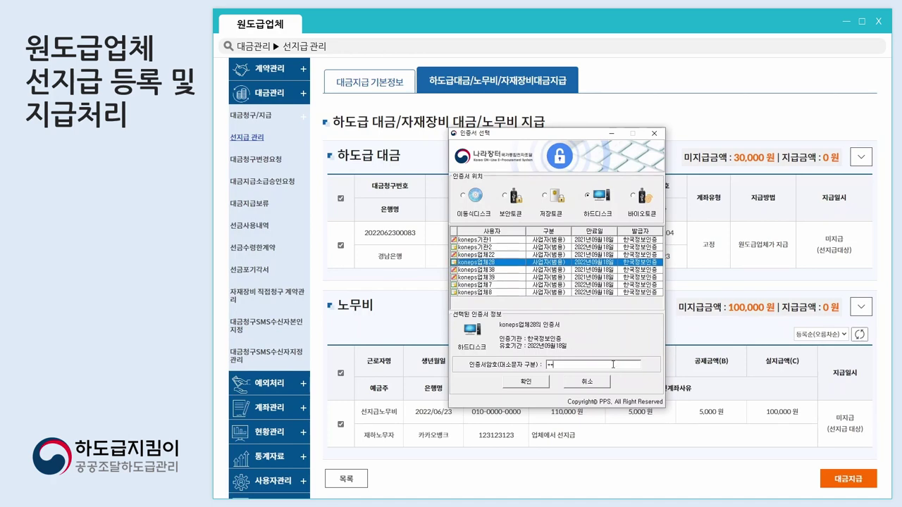
{"action": "key", "text": "Return"}
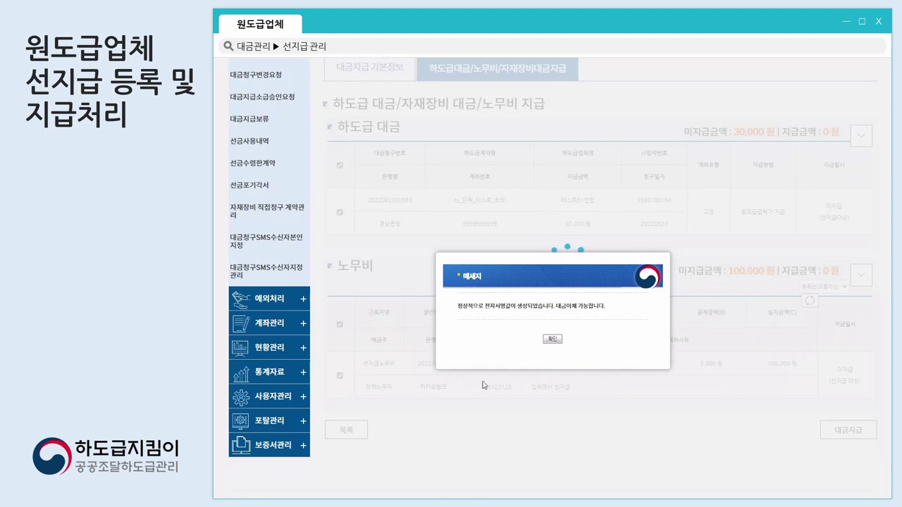
{"action": "left_click", "coordinate": [552, 340]}
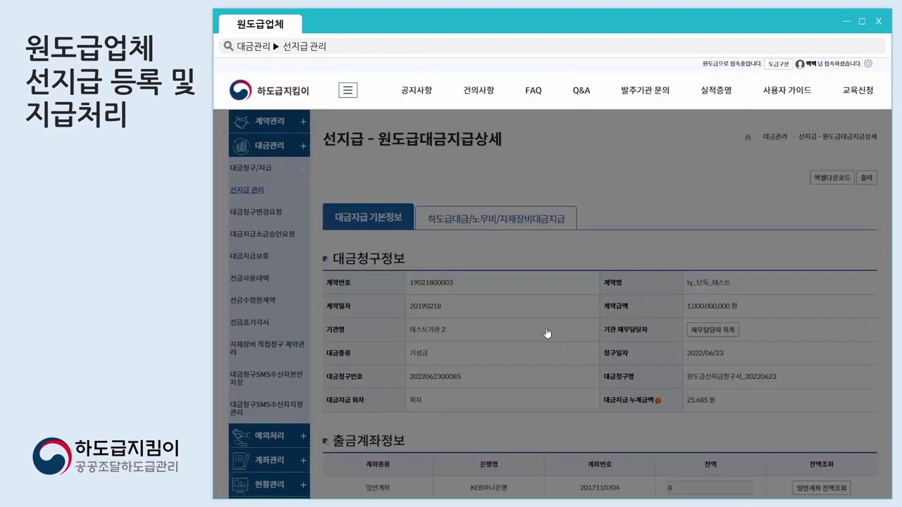
- Reselect all 하도급 대금 and 노무비 items and execute 대금지급, signing the transfer with the koneps업체28 certificate password
{"action": "scroll", "coordinate": [467, 273], "scroll_direction": "down", "scroll_amount": 1}
{"action": "left_click", "coordinate": [340, 198]}
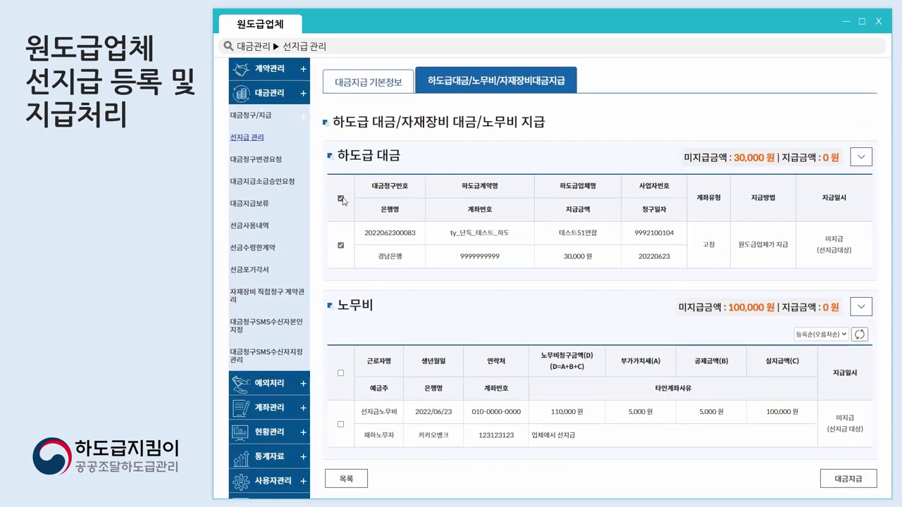
{"action": "left_click", "coordinate": [341, 374]}
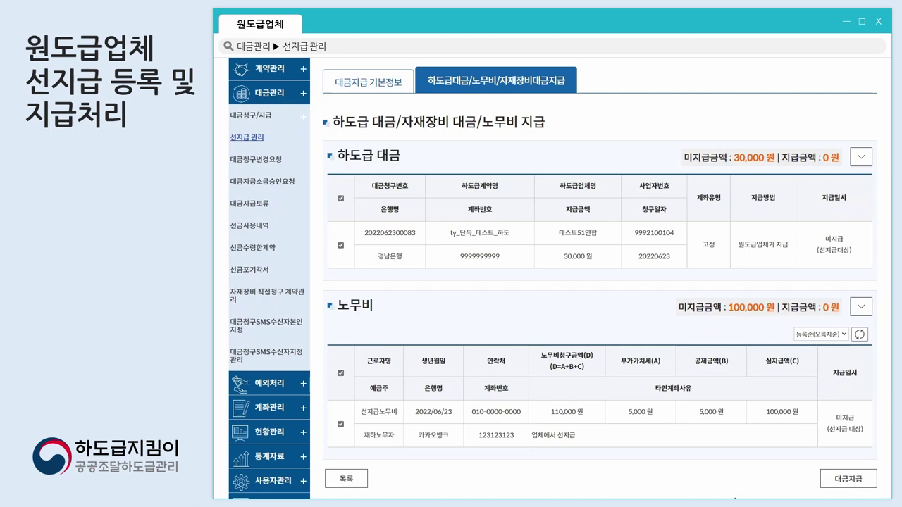
{"action": "left_click", "coordinate": [848, 478]}
{"action": "key", "text": "Return"}
{"action": "key", "text": "Return"}
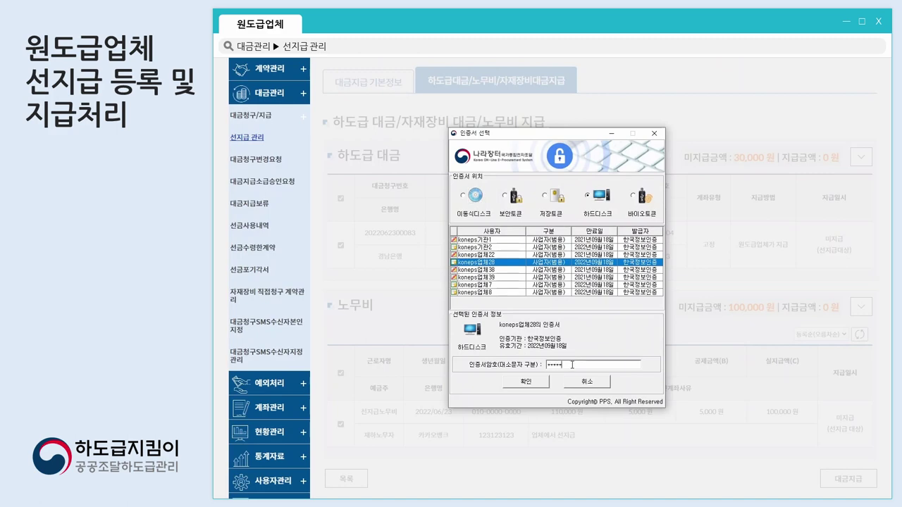
{"action": "key", "text": "Return"}
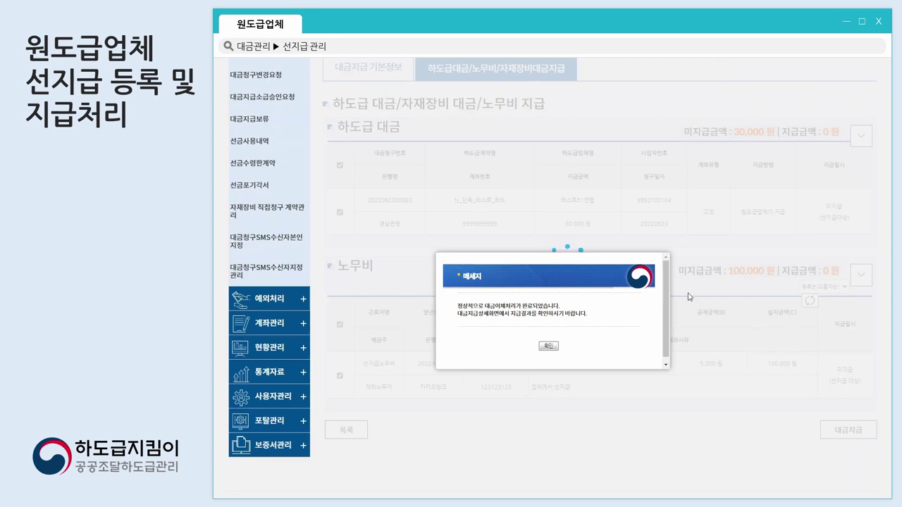
{"action": "left_click", "coordinate": [548, 346]}
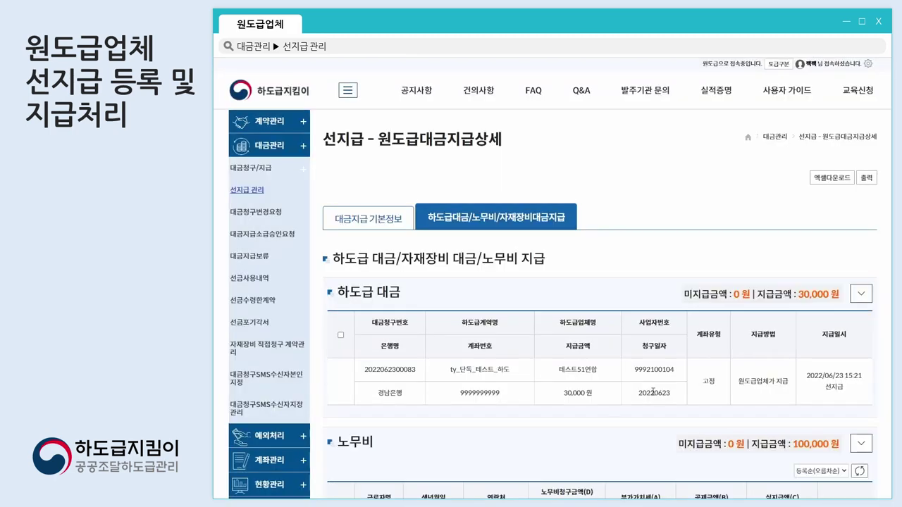
- Check the paid amounts and payment times for 하도급 대금 and 노무비, and the claim's 처리상태 in the 선지급 관리 list
{"action": "scroll", "coordinate": [655, 393], "scroll_direction": "down", "scroll_amount": 1}
{"action": "scroll", "coordinate": [663, 392], "scroll_direction": "down", "scroll_amount": 2}
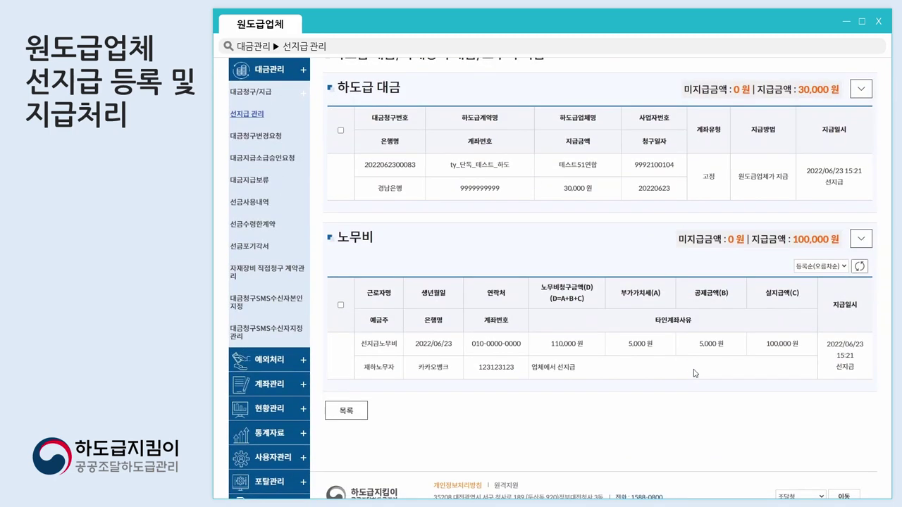
{"action": "scroll", "coordinate": [695, 372], "scroll_direction": "up", "scroll_amount": 1}
{"action": "left_click_drag", "start_coordinate": [805, 240], "coordinate": [865, 246]}
{"action": "left_click", "coordinate": [866, 247]}
{"action": "double_click", "coordinate": [838, 253]}
{"action": "left_click", "coordinate": [845, 289]}
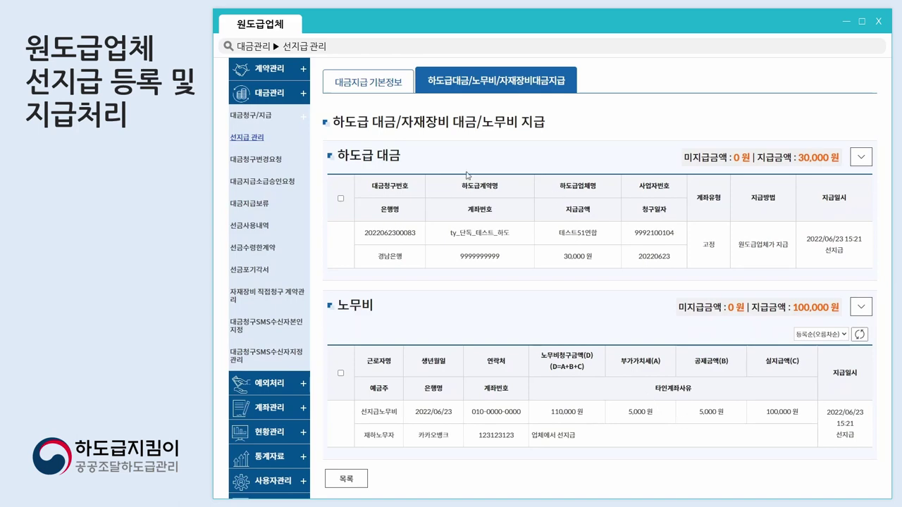
{"action": "left_click", "coordinate": [277, 140]}
{"action": "scroll", "coordinate": [437, 268], "scroll_direction": "down", "scroll_amount": 1}
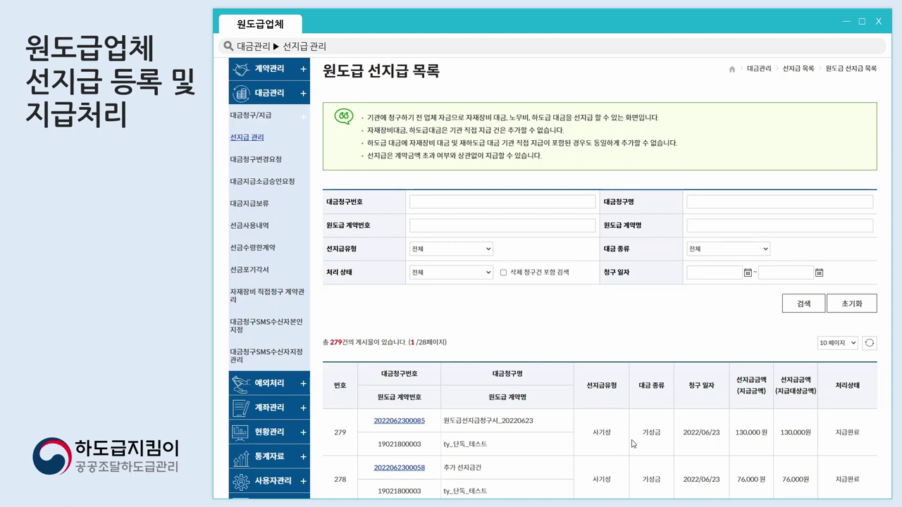
- Go to 기성(준공)금 청구 under 대금청구/지급 and start writing a new claim (청구서 작성)
{"action": "left_click", "coordinate": [299, 115]}
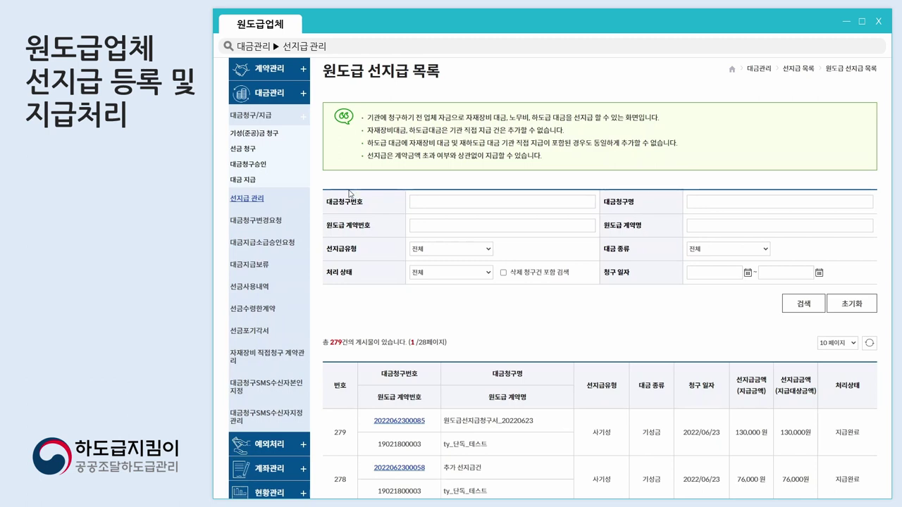
{"action": "left_click", "coordinate": [275, 141]}
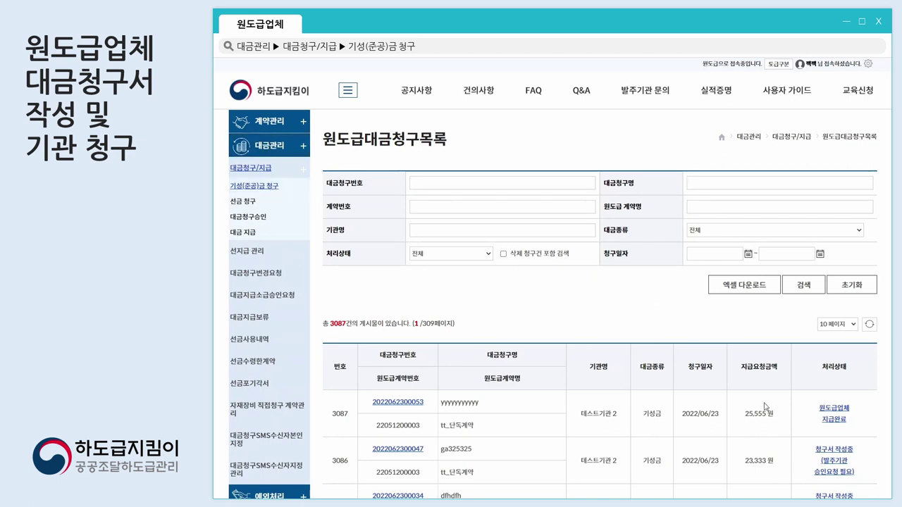
{"action": "scroll", "coordinate": [709, 340], "scroll_direction": "down", "scroll_amount": 8}
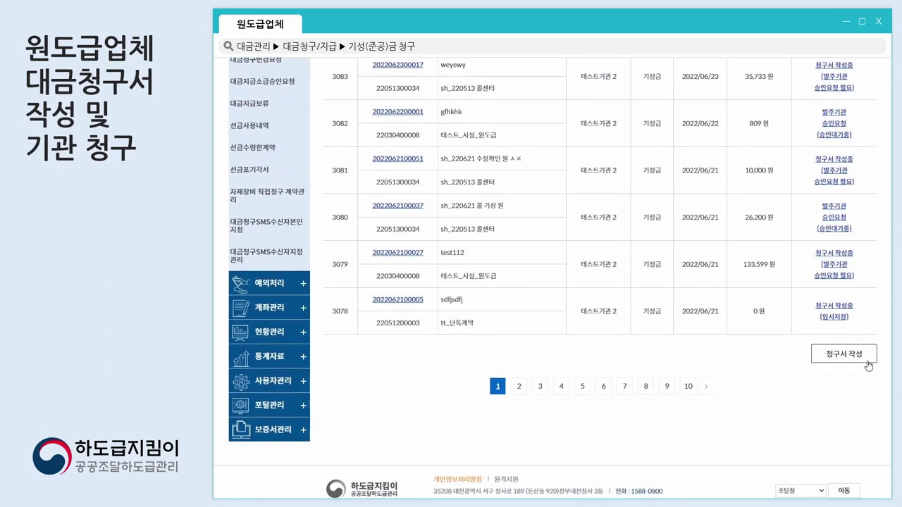
{"action": "left_click", "coordinate": [868, 360]}
- Search the prime contracts available for the claim by 원도급 계약명 "ty"
{"action": "left_click", "coordinate": [488, 181]}
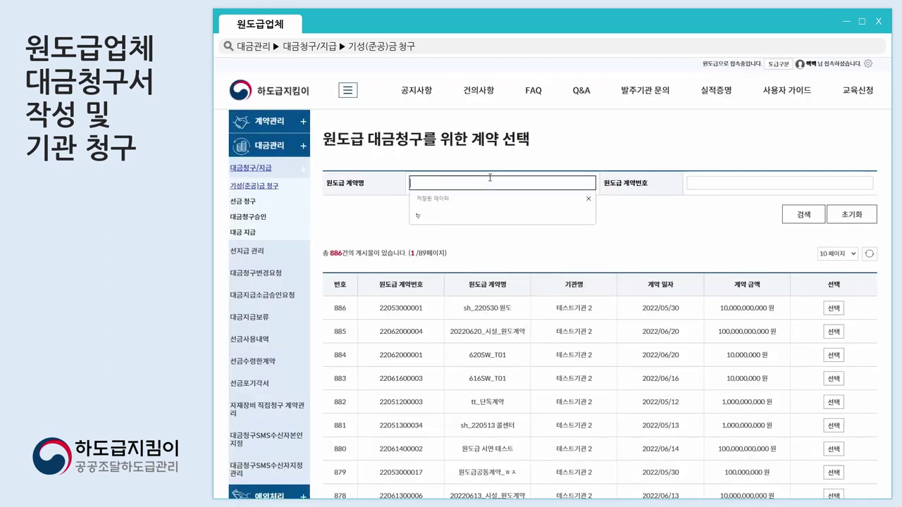
{"action": "left_click", "coordinate": [451, 215]}
{"action": "left_click", "coordinate": [804, 214]}
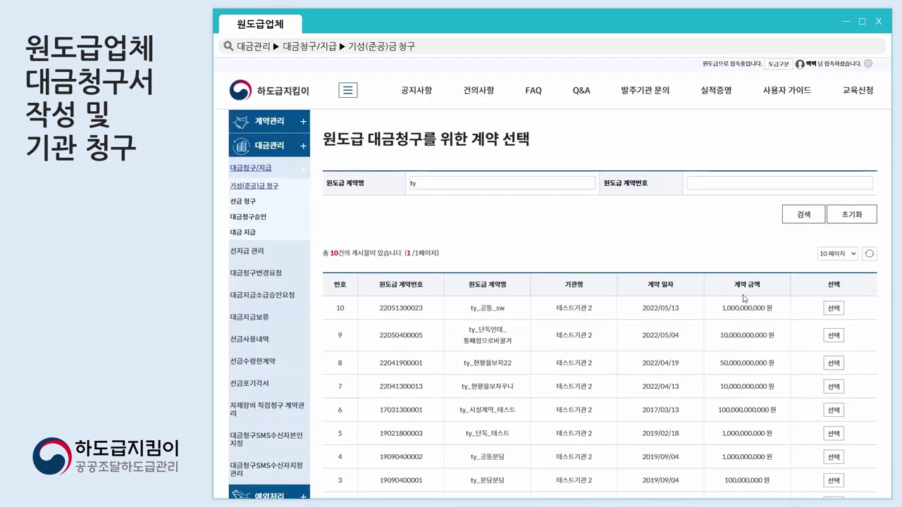
- Select the prime contract ty_단독_테스트 for a 기성금 claim and decline moving to the claim already in progress
{"action": "scroll", "coordinate": [559, 367], "scroll_direction": "down", "scroll_amount": 1}
{"action": "left_click_drag", "start_coordinate": [558, 368], "coordinate": [750, 366]}
{"action": "left_click", "coordinate": [835, 366]}
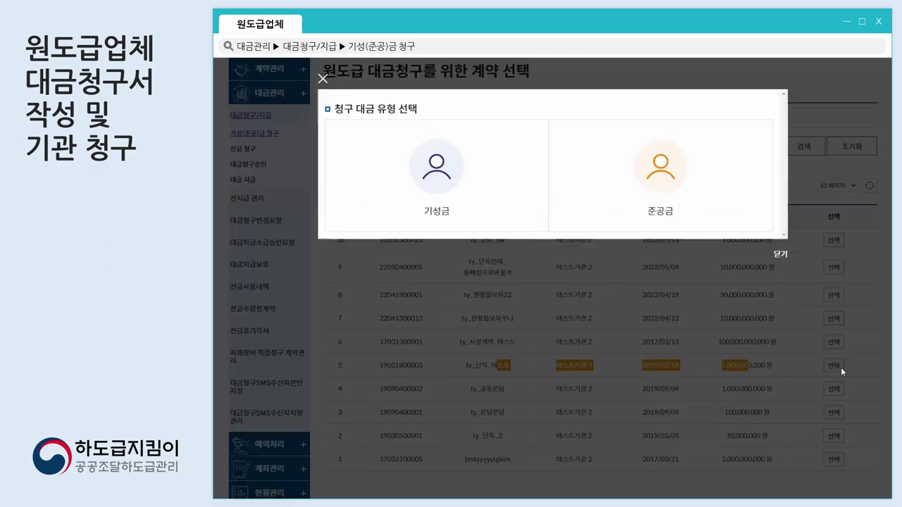
{"action": "left_click", "coordinate": [459, 182]}
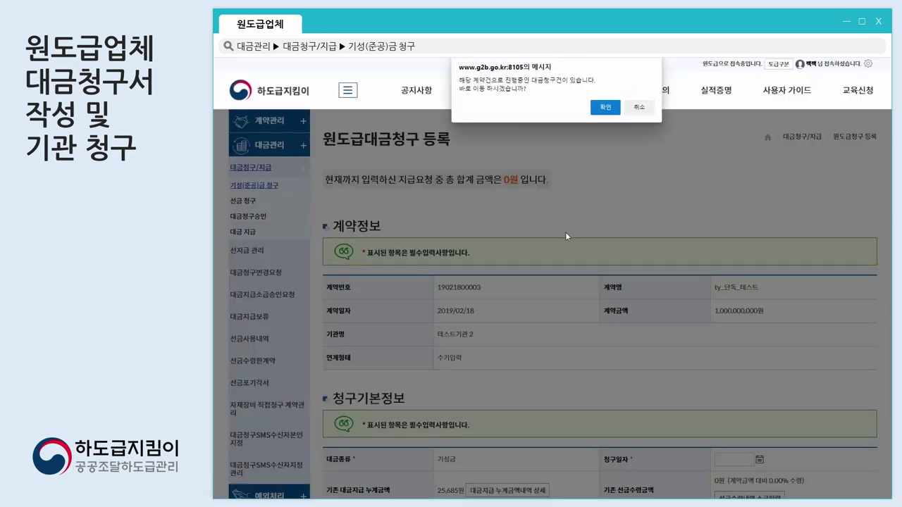
{"action": "left_click", "coordinate": [633, 112]}
- Name the claim 원도급기성청구_20220623 in the 대금청구명 field of the 청구기본정보 section
{"action": "scroll", "coordinate": [747, 415], "scroll_direction": "down", "scroll_amount": 1}
{"action": "left_click", "coordinate": [760, 419]}
{"action": "type", "text": "원도급"}
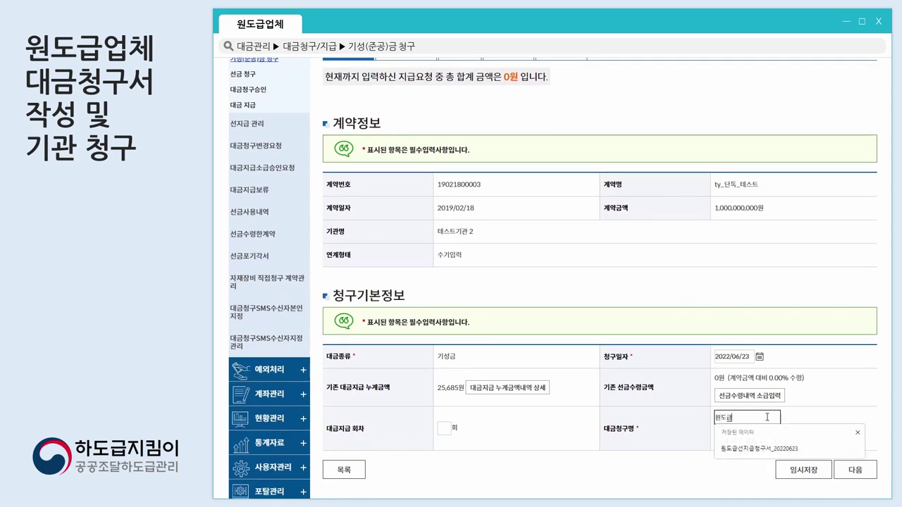
{"action": "type", "text": "기성청구_"}
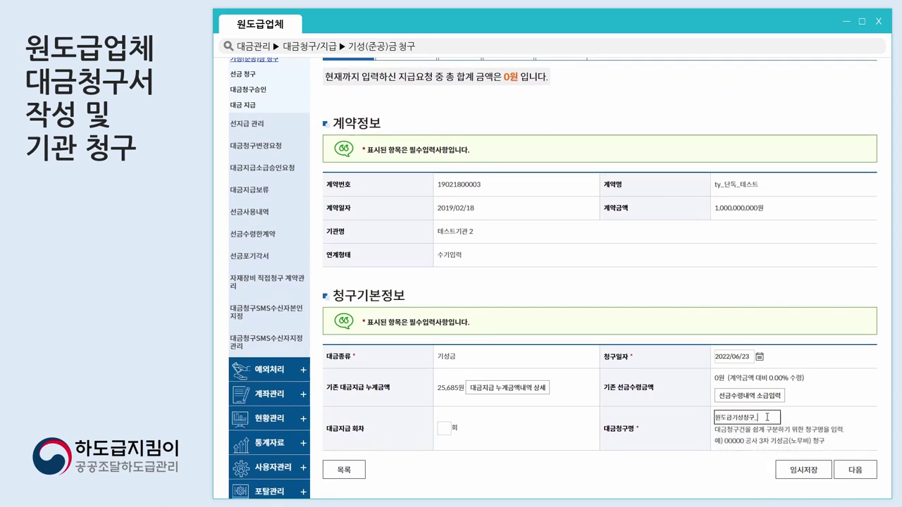
{"action": "type", "text": "20220623"}
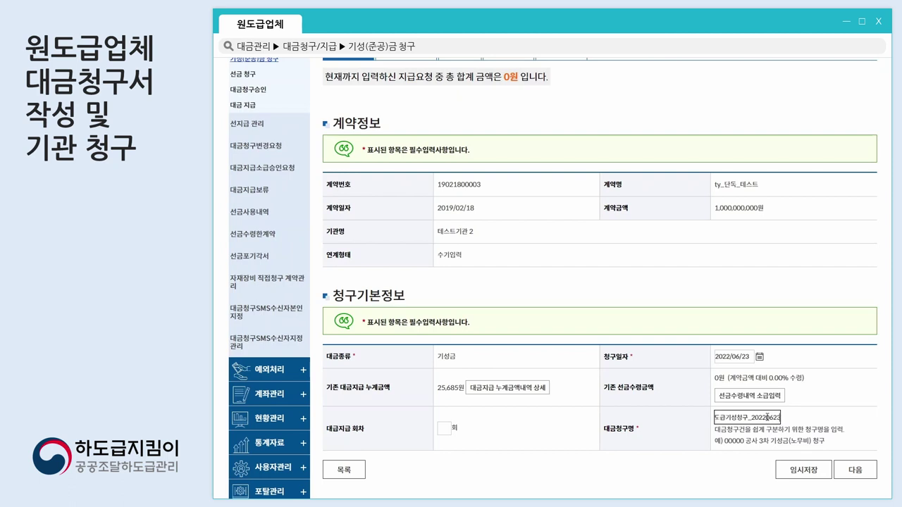
- Look through the claim's 하도급 대금, 노무비 and 자재장비 sections and return to 하도급 대금
{"action": "scroll", "coordinate": [646, 401], "scroll_direction": "up", "scroll_amount": 1}
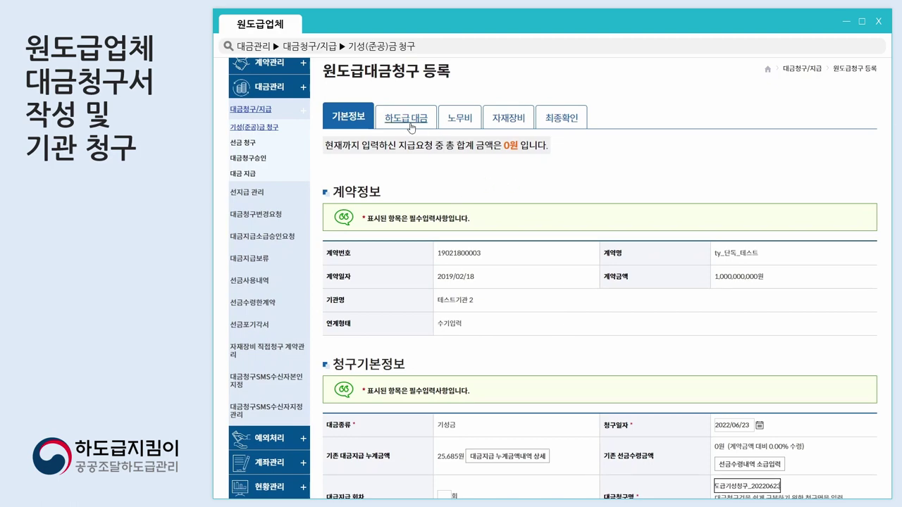
{"action": "left_click", "coordinate": [411, 120]}
{"action": "left_click", "coordinate": [464, 120]}
{"action": "left_click", "coordinate": [515, 121]}
{"action": "left_click", "coordinate": [426, 122]}
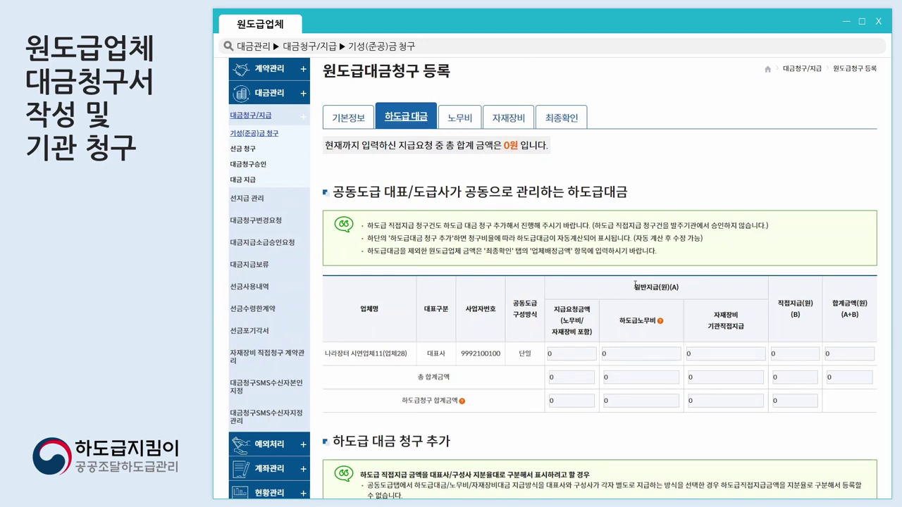
- Review the subcontractor claims available under 하도급대금 청구 추가 and close the list without adding any
{"action": "scroll", "coordinate": [503, 164], "scroll_direction": "down", "scroll_amount": 1}
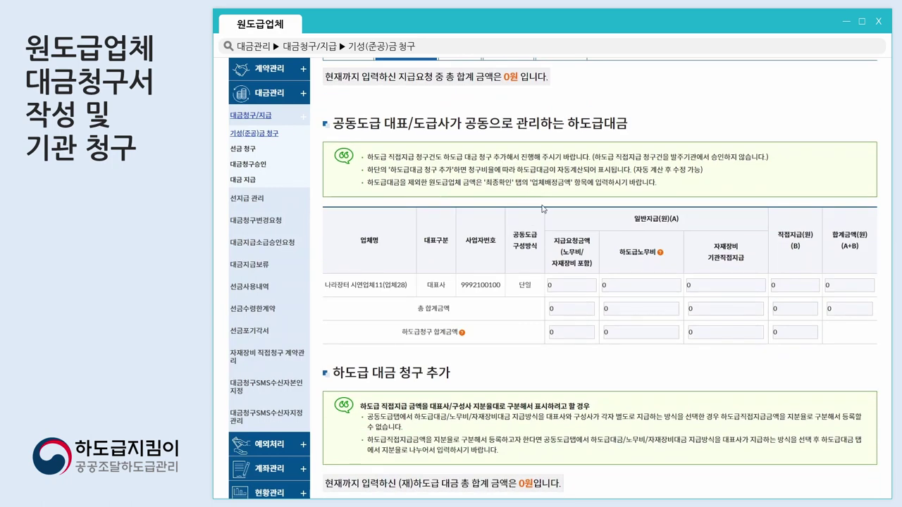
{"action": "scroll", "coordinate": [536, 204], "scroll_direction": "down", "scroll_amount": 2}
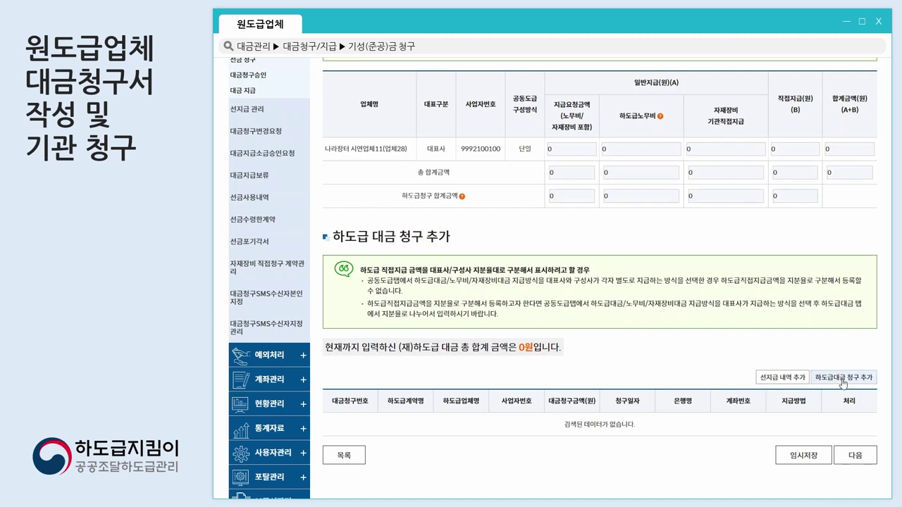
{"action": "left_click", "coordinate": [844, 381]}
{"action": "scroll", "coordinate": [620, 307], "scroll_direction": "down", "scroll_amount": 2}
{"action": "scroll", "coordinate": [621, 307], "scroll_direction": "up", "scroll_amount": 1}
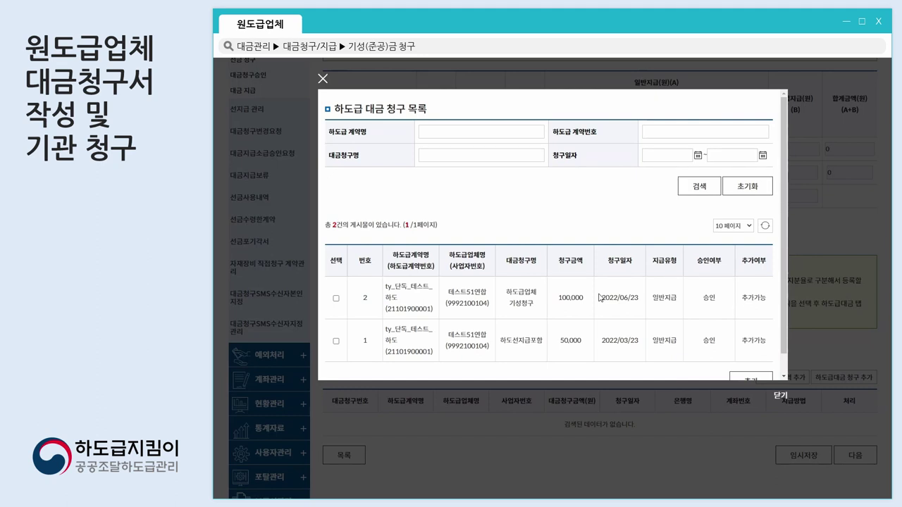
{"action": "left_click", "coordinate": [779, 398]}
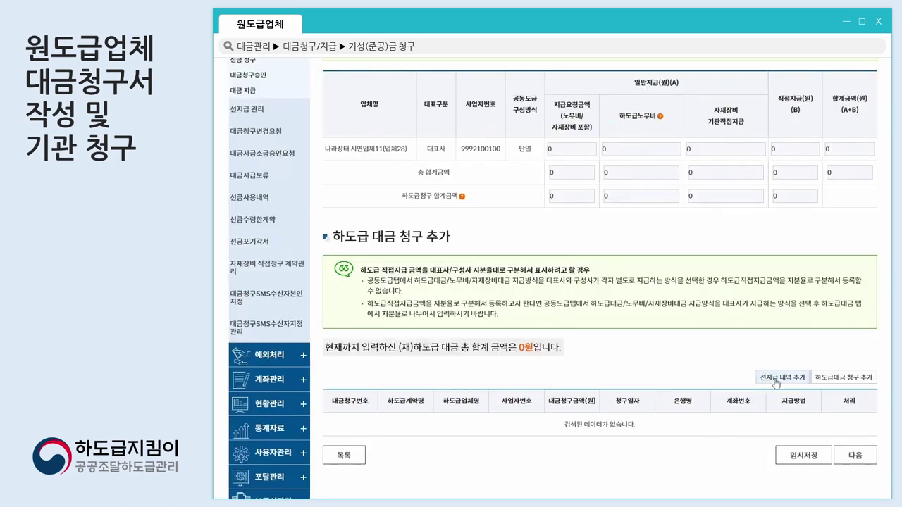
- Add the prepaid subcontract item 하도급기성금청구_20220623 from the advance claim 원도급선지급청구서_20220623 to the 하도급 대금 claims
{"action": "left_click", "coordinate": [776, 379]}
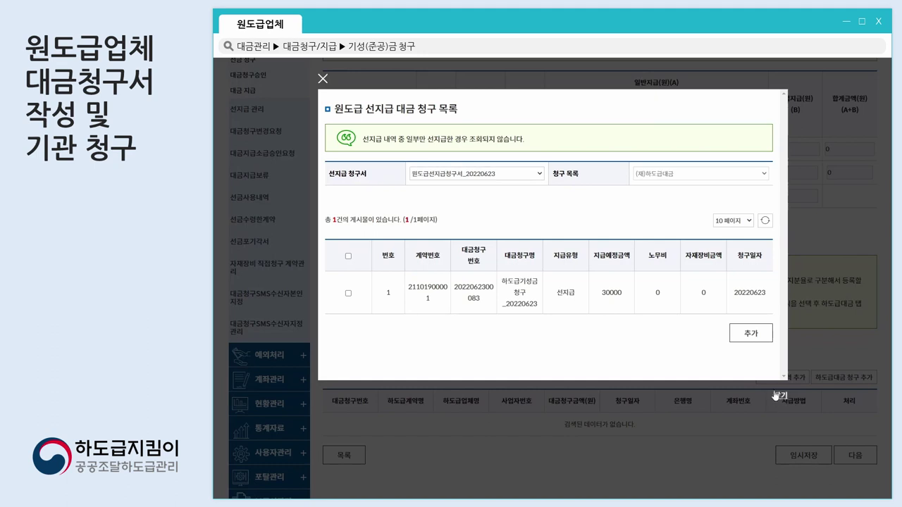
{"action": "left_click", "coordinate": [471, 176]}
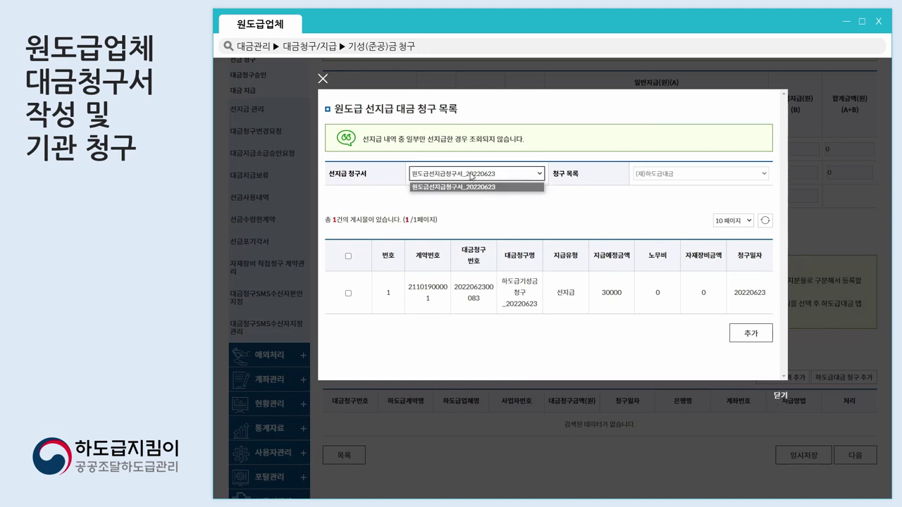
{"action": "left_click", "coordinate": [506, 217]}
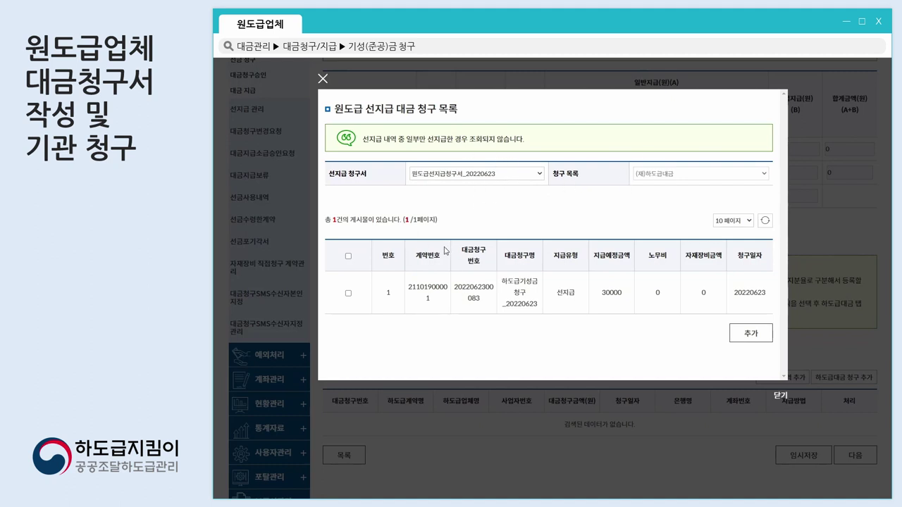
{"action": "left_click_drag", "start_coordinate": [463, 280], "coordinate": [348, 297]}
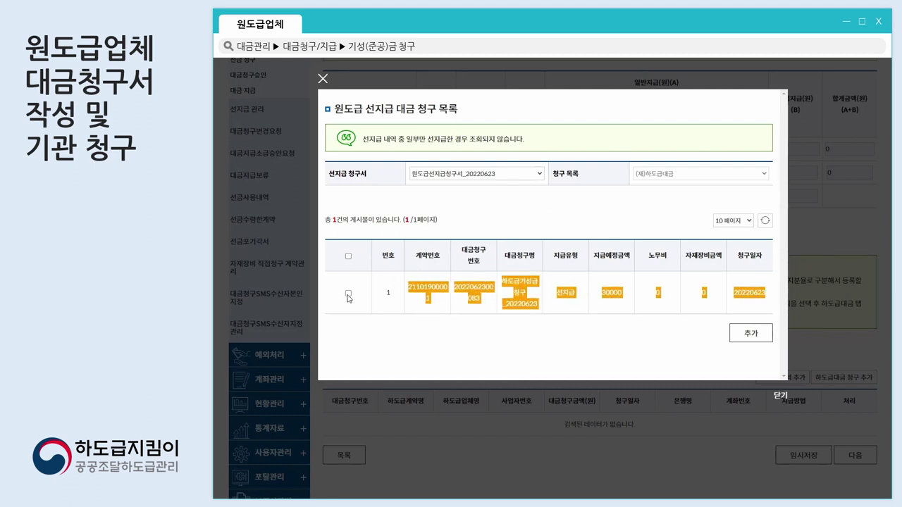
{"action": "left_click", "coordinate": [347, 294]}
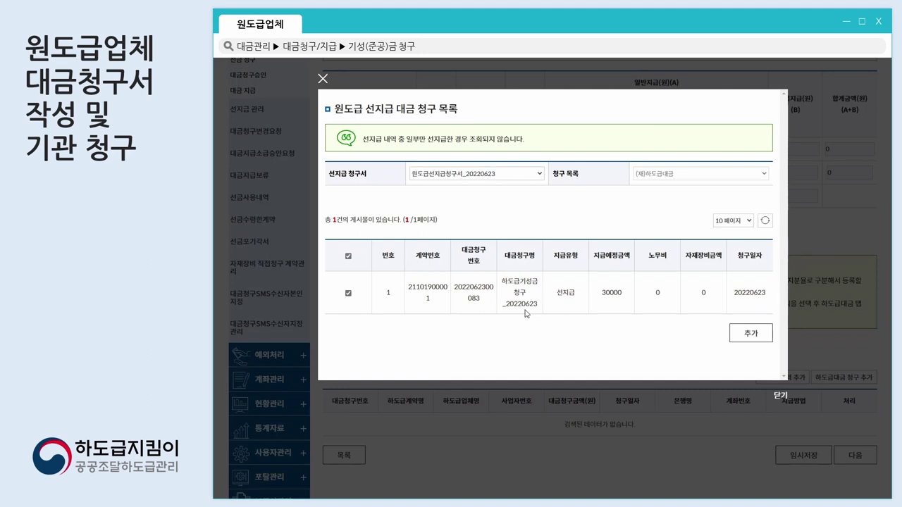
{"action": "left_click", "coordinate": [754, 334]}
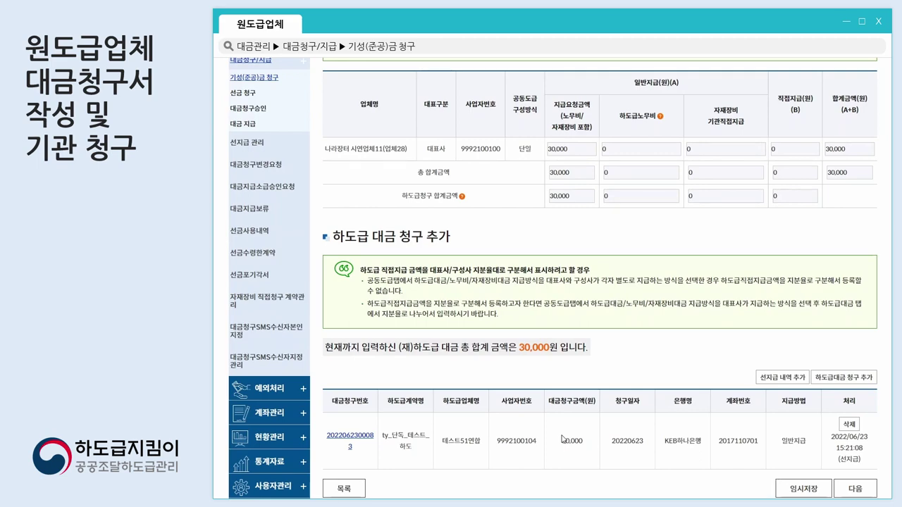
- In the 노무비 section, add the prepaid labour item from the advance claim 원도급선지급청구서_20220623
{"action": "scroll", "coordinate": [725, 431], "scroll_direction": "up", "scroll_amount": 5}
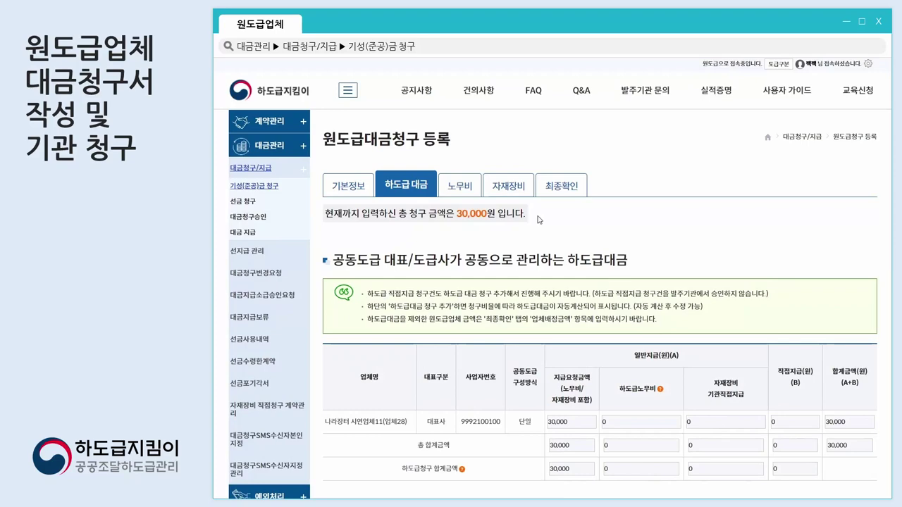
{"action": "left_click", "coordinate": [459, 186]}
{"action": "scroll", "coordinate": [710, 346], "scroll_direction": "down", "scroll_amount": 3}
{"action": "scroll", "coordinate": [710, 346], "scroll_direction": "down", "scroll_amount": 2}
{"action": "scroll", "coordinate": [733, 324], "scroll_direction": "up", "scroll_amount": 2}
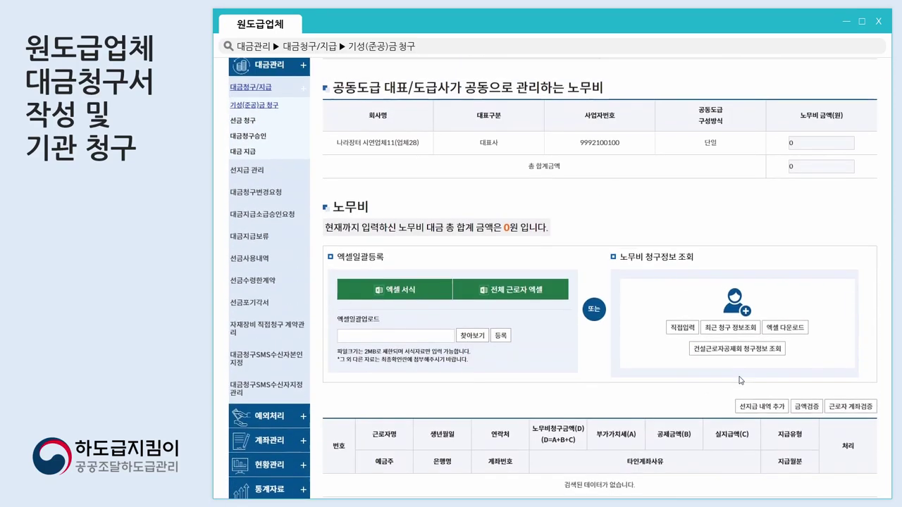
{"action": "left_click", "coordinate": [761, 412]}
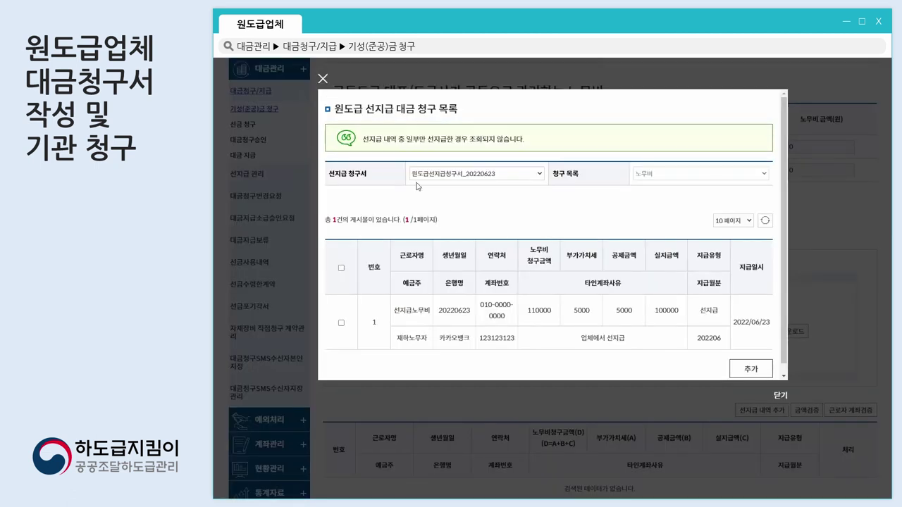
{"action": "left_click", "coordinate": [455, 178]}
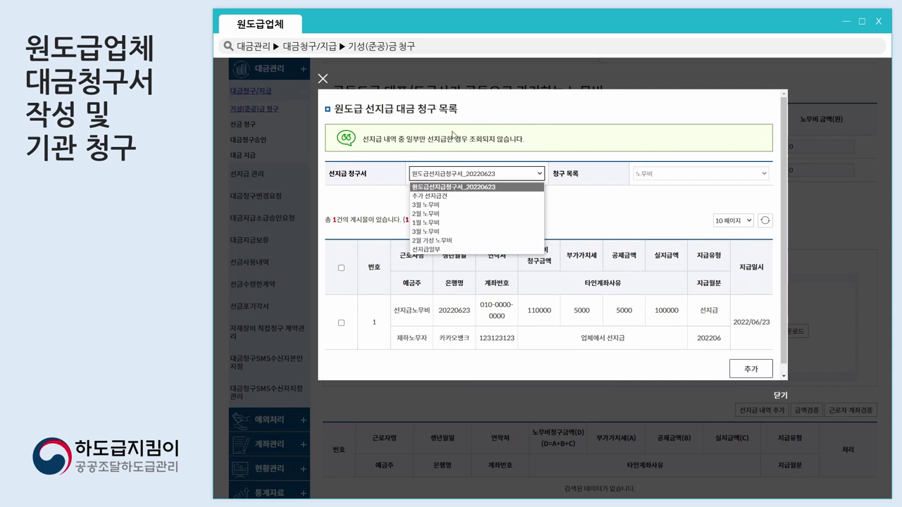
{"action": "left_click", "coordinate": [488, 188]}
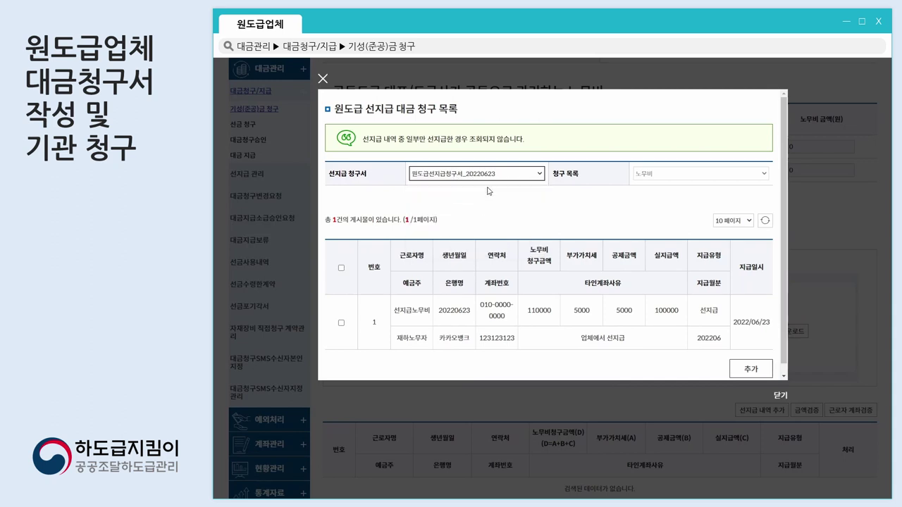
{"action": "scroll", "coordinate": [485, 266], "scroll_direction": "down", "scroll_amount": 1}
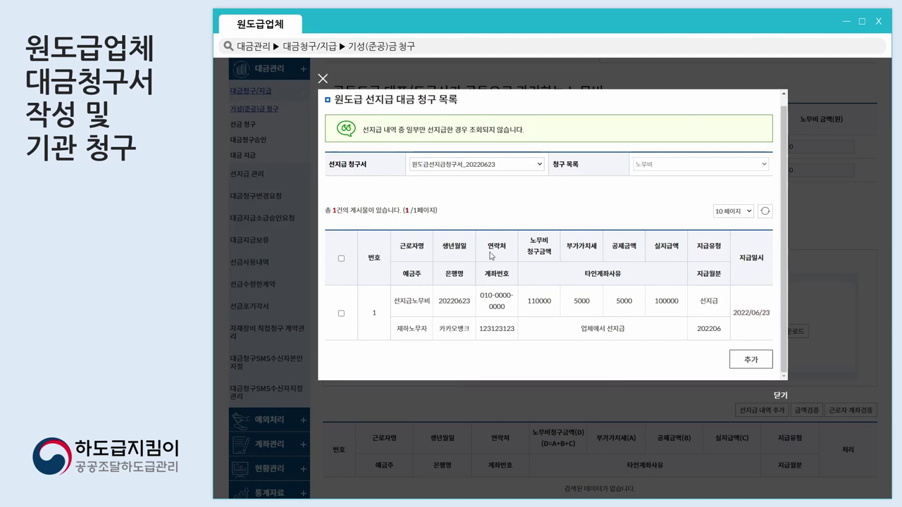
{"action": "left_click", "coordinate": [341, 313]}
{"action": "left_click", "coordinate": [751, 360]}
- Reopen the 노무비 prepaid claim list and examine the items of the 3월 노무비 and 2월 노무비 advance claims
{"action": "scroll", "coordinate": [475, 396], "scroll_direction": "down", "scroll_amount": 2}
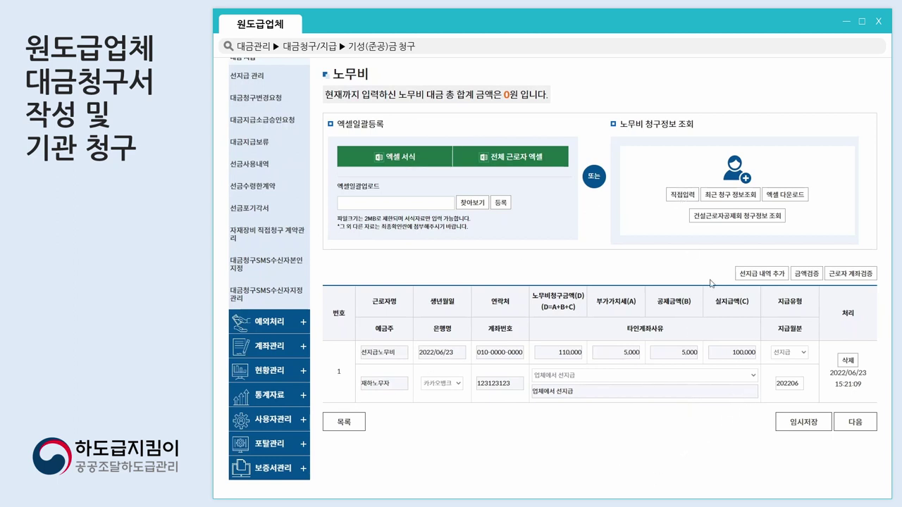
{"action": "left_click", "coordinate": [761, 274]}
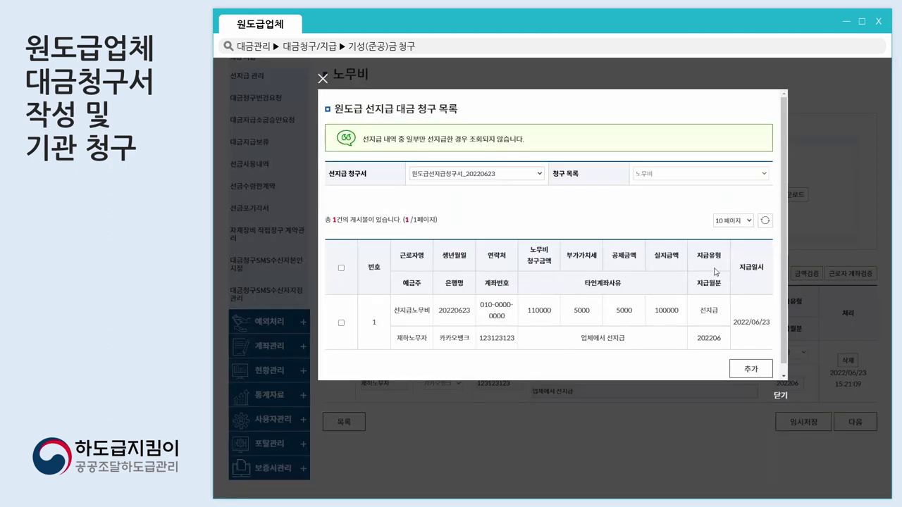
{"action": "left_click", "coordinate": [463, 175]}
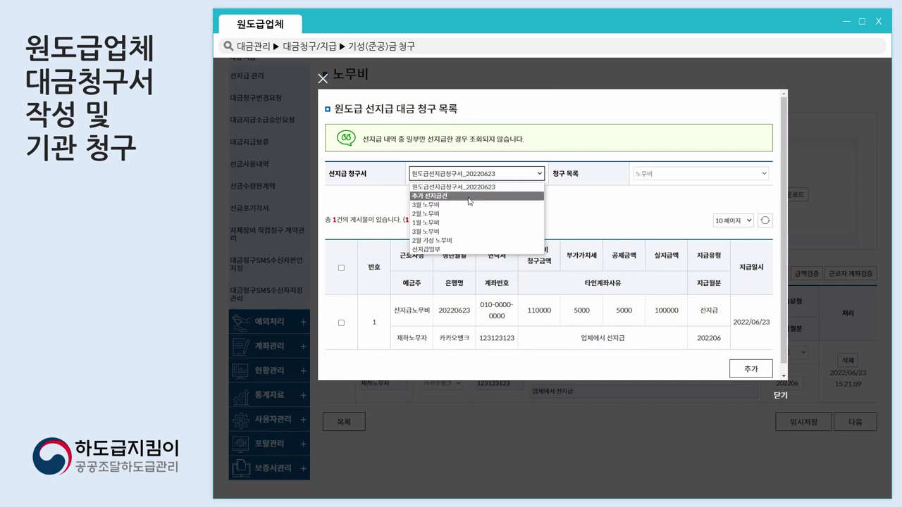
{"action": "left_click", "coordinate": [465, 205]}
{"action": "scroll", "coordinate": [475, 215], "scroll_direction": "down", "scroll_amount": 1}
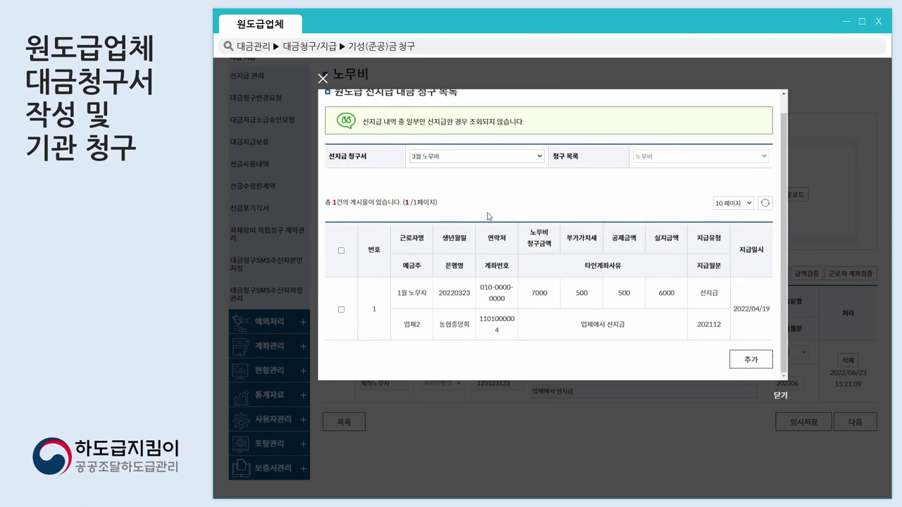
{"action": "left_click", "coordinate": [463, 156]}
{"action": "left_click", "coordinate": [463, 197]}
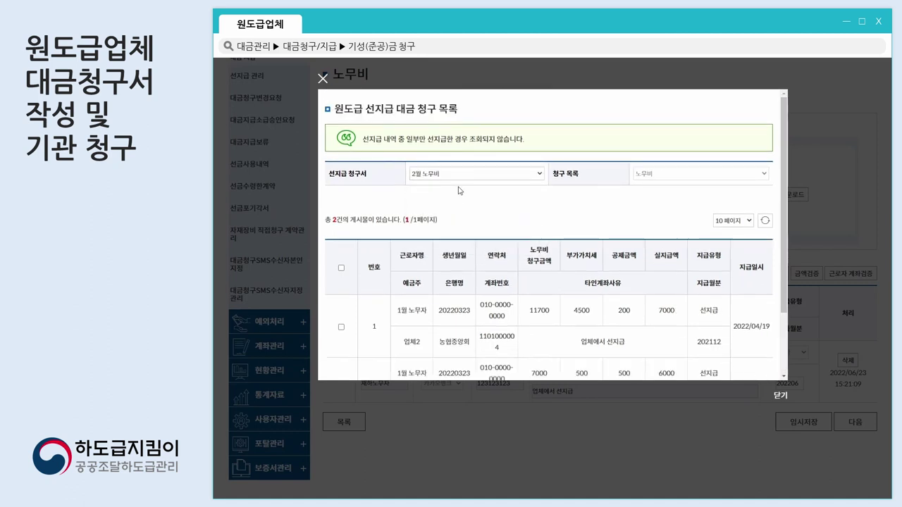
{"action": "scroll", "coordinate": [465, 212], "scroll_direction": "down", "scroll_amount": 2}
{"action": "scroll", "coordinate": [471, 210], "scroll_direction": "up", "scroll_amount": 2}
{"action": "scroll", "coordinate": [455, 176], "scroll_direction": "down", "scroll_amount": 2}
{"action": "scroll", "coordinate": [450, 158], "scroll_direction": "up", "scroll_amount": 2}
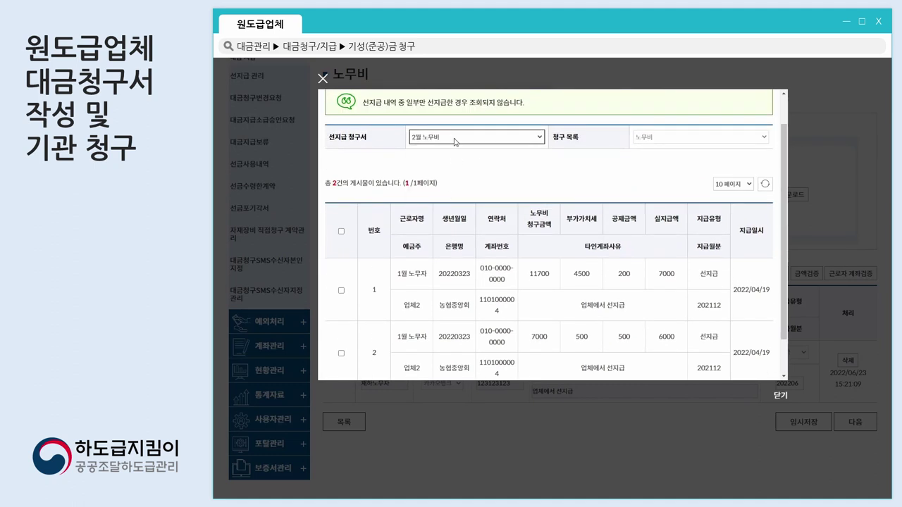
- Compare the prepaid items of the 1월 노무비 and 2월 노무비 advance claims, closing the list without adding any
{"action": "left_click", "coordinate": [455, 138]}
{"action": "left_click", "coordinate": [466, 186]}
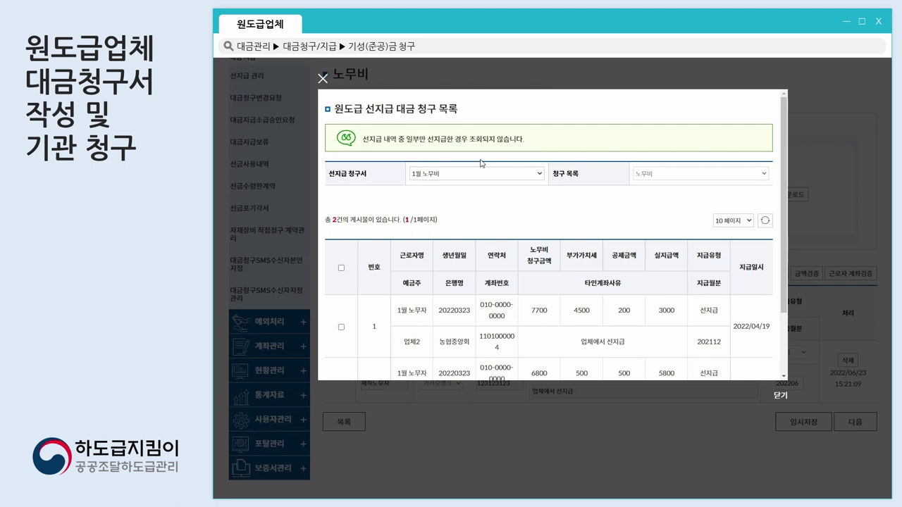
{"action": "left_click", "coordinate": [455, 175]}
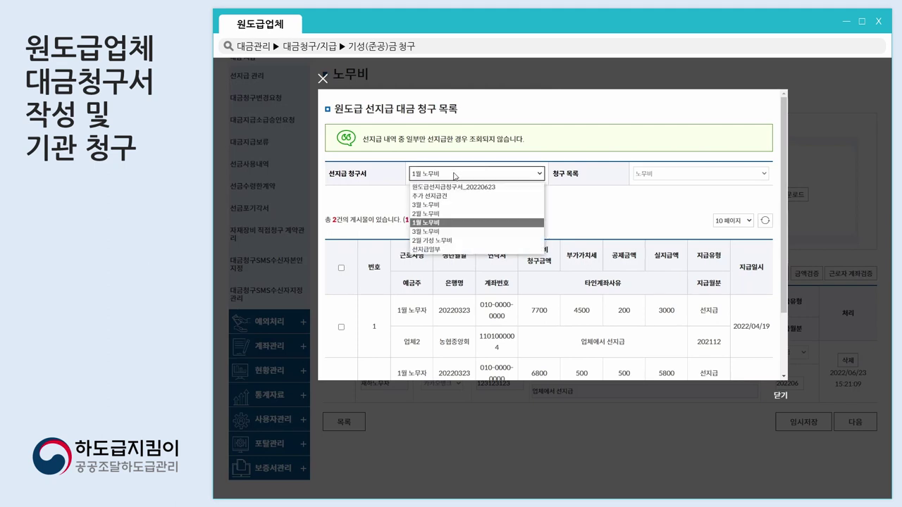
{"action": "left_click", "coordinate": [449, 214]}
{"action": "scroll", "coordinate": [519, 287], "scroll_direction": "down", "scroll_amount": 2}
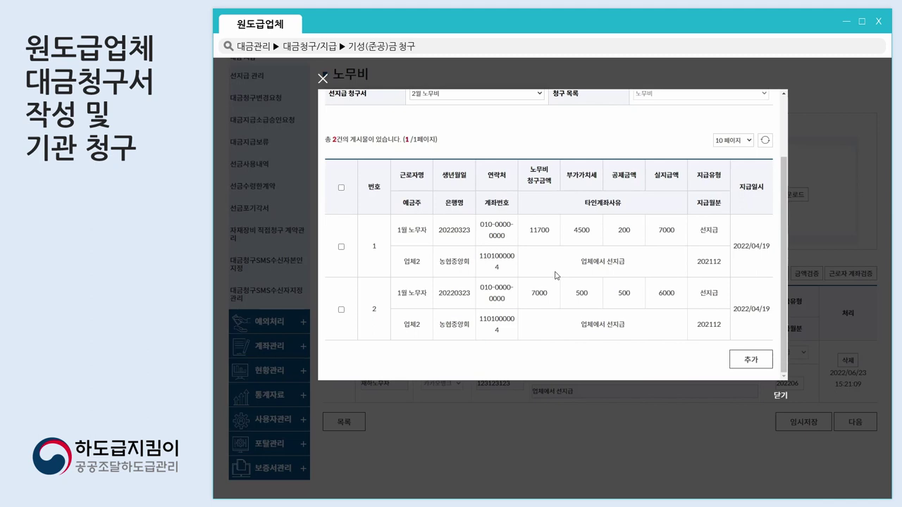
{"action": "scroll", "coordinate": [555, 276], "scroll_direction": "up", "scroll_amount": 3}
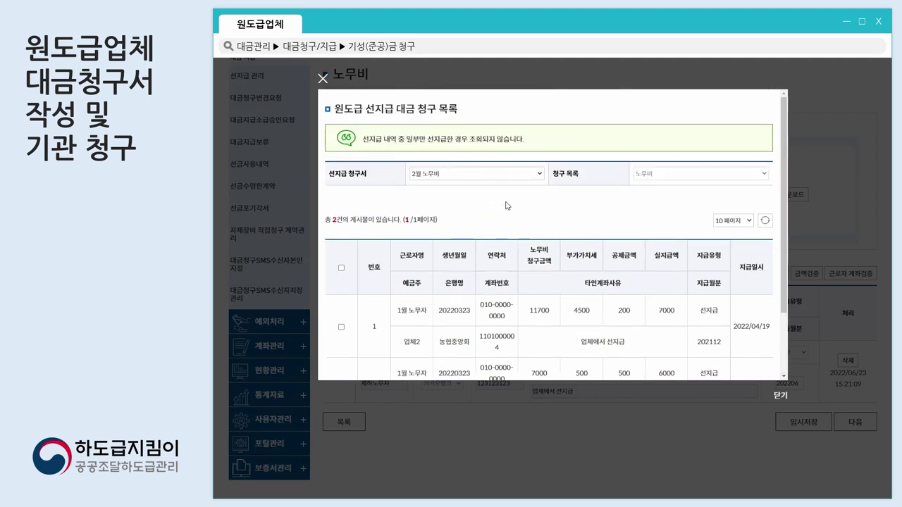
{"action": "left_click", "coordinate": [779, 396]}
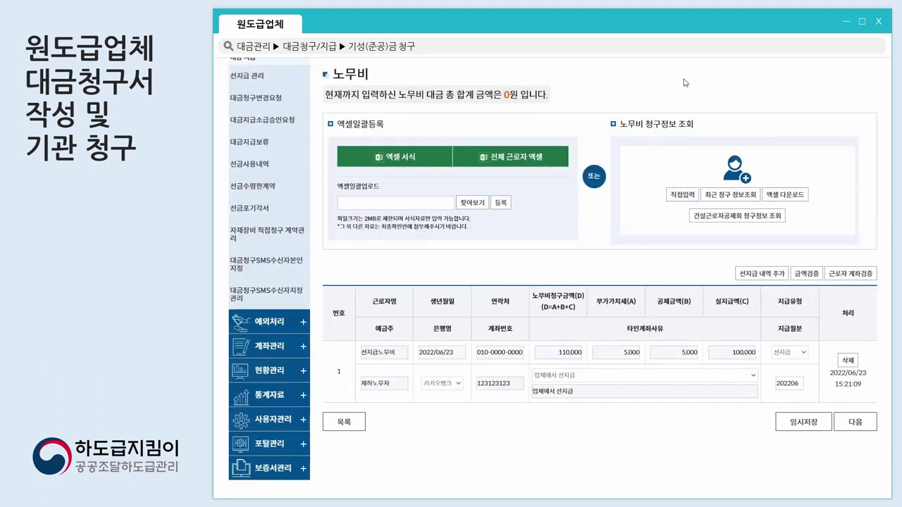
{"action": "scroll", "coordinate": [641, 297], "scroll_direction": "up", "scroll_amount": 1}
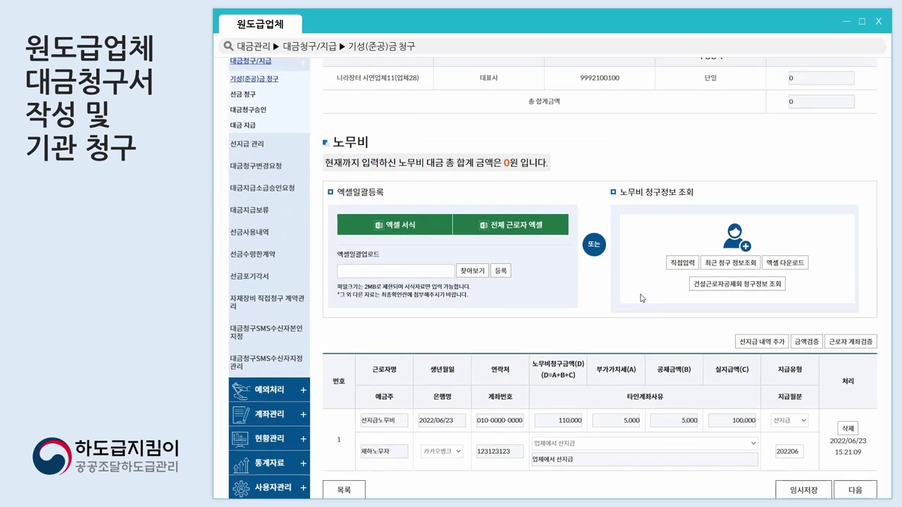
- Add a blank worker row for direct entry to the 노무비 list and delete that empty row again
{"action": "left_click", "coordinate": [681, 264]}
{"action": "scroll", "coordinate": [627, 321], "scroll_direction": "down", "scroll_amount": 1}
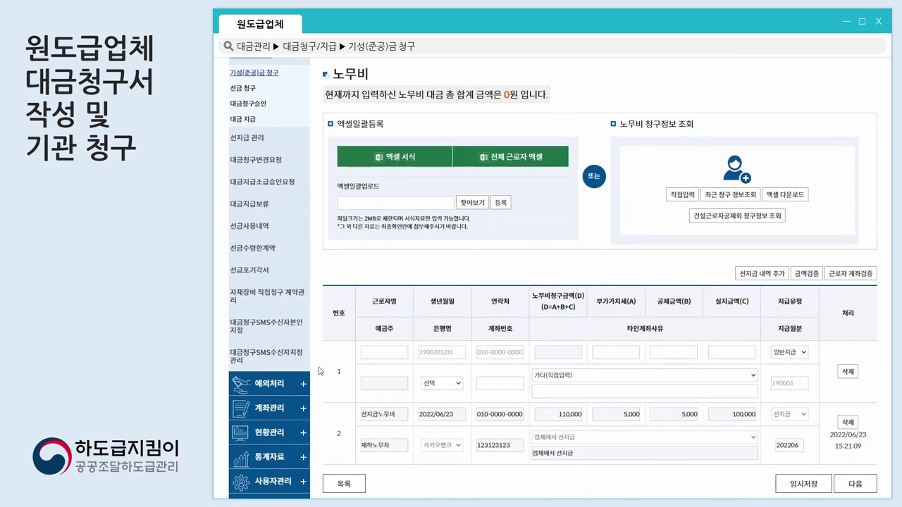
{"action": "left_click", "coordinate": [382, 352]}
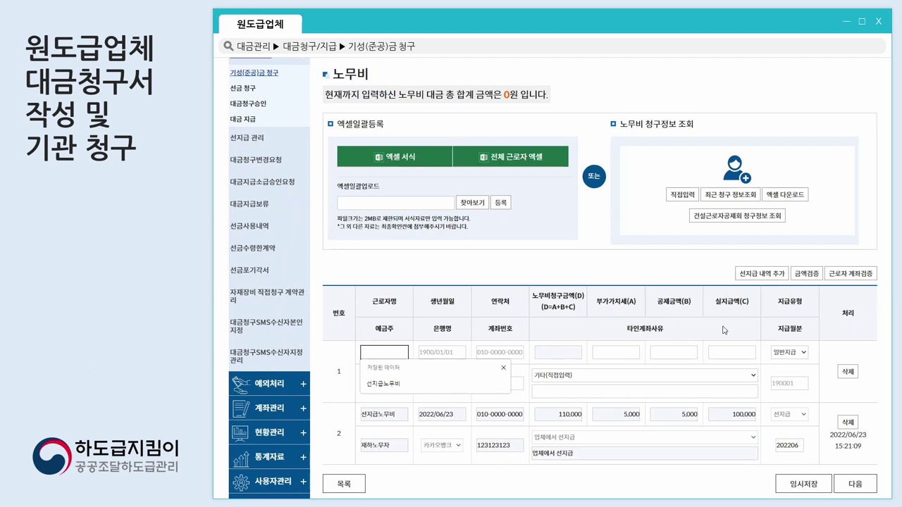
{"action": "left_click", "coordinate": [604, 283]}
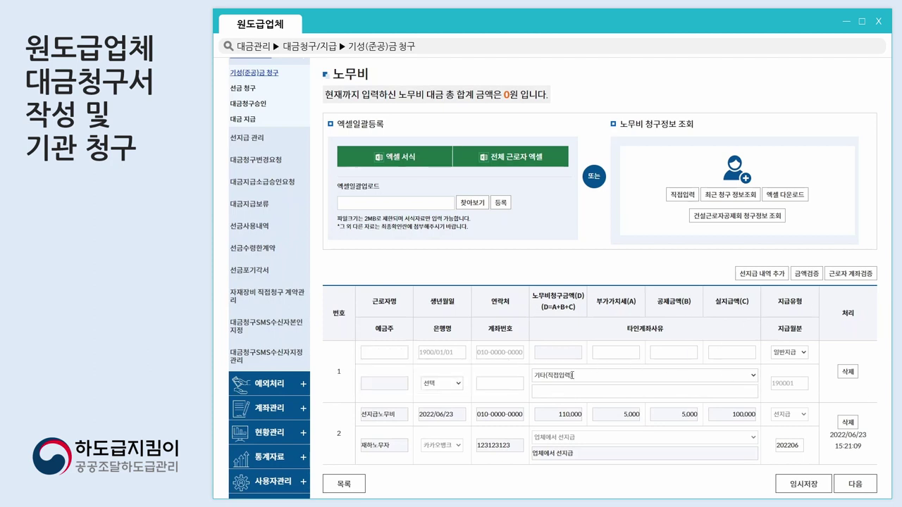
{"action": "left_click", "coordinate": [394, 353]}
{"action": "left_click", "coordinate": [606, 354]}
{"action": "left_click", "coordinate": [890, 364]}
{"action": "left_click_drag", "start_coordinate": [334, 426], "coordinate": [778, 465]}
{"action": "left_click", "coordinate": [778, 463]}
{"action": "left_click_drag", "start_coordinate": [731, 416], "coordinate": [747, 423]}
{"action": "left_click", "coordinate": [847, 371]}
{"action": "left_click", "coordinate": [604, 99]}
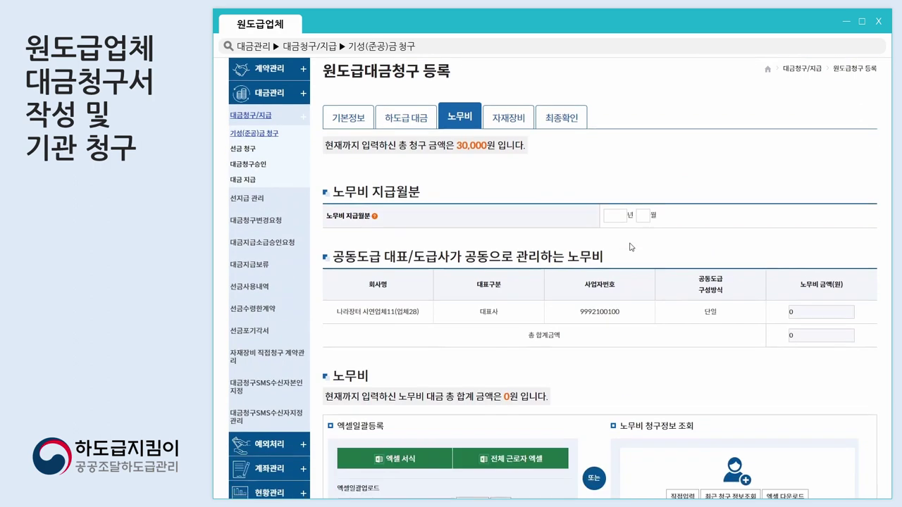
- Run the amount verification and the worker account verification for the 노무비 claim
{"action": "left_click", "coordinate": [561, 186]}
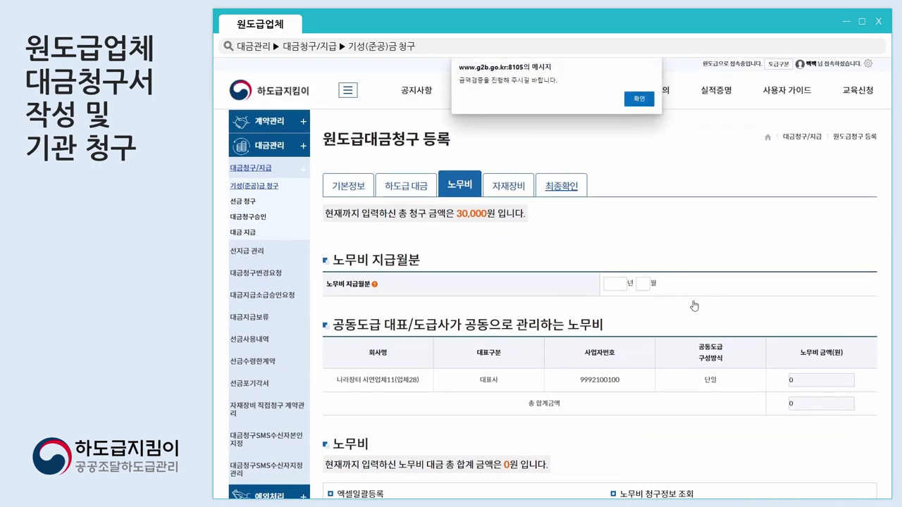
{"action": "key", "text": "Return"}
{"action": "left_click", "coordinate": [807, 371]}
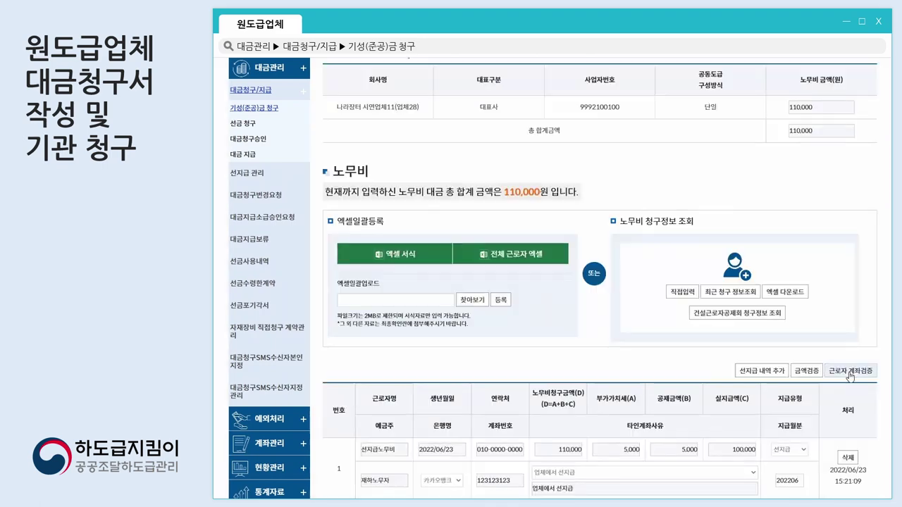
{"action": "left_click", "coordinate": [851, 375]}
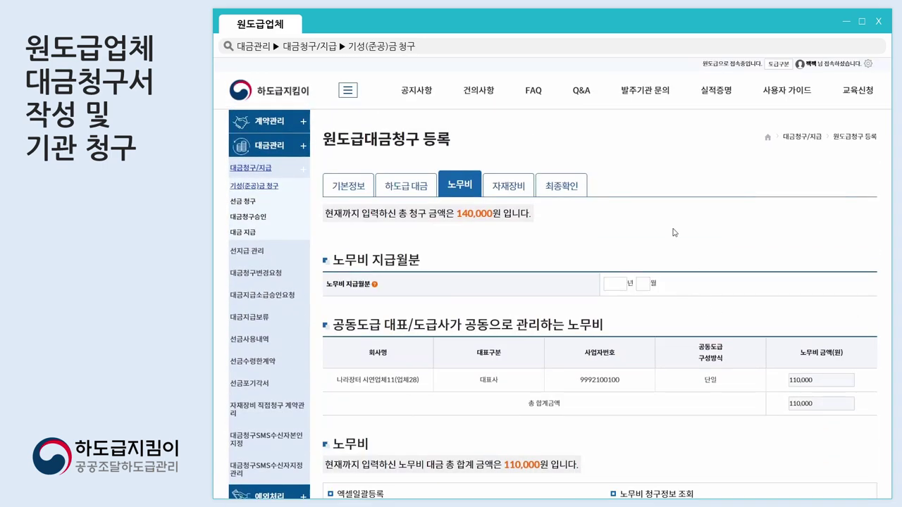
- Open the claim's 최종확인 stage and check the 하도급대금 and 노무비 totals of the payment request
{"action": "left_click", "coordinate": [556, 188]}
{"action": "scroll", "coordinate": [637, 272], "scroll_direction": "down", "scroll_amount": 2}
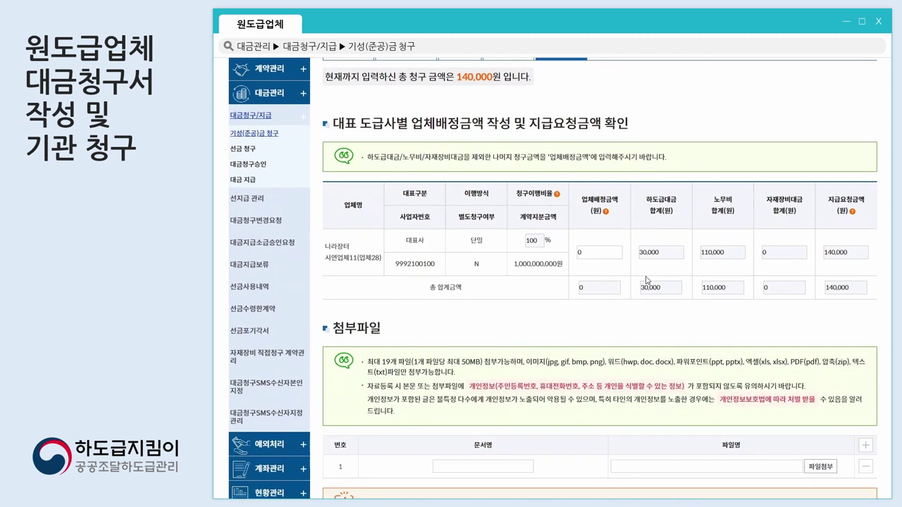
{"action": "left_click", "coordinate": [651, 257]}
{"action": "double_click", "coordinate": [648, 253]}
{"action": "left_click_drag", "start_coordinate": [707, 254], "coordinate": [739, 260]}
{"action": "left_click", "coordinate": [731, 254]}
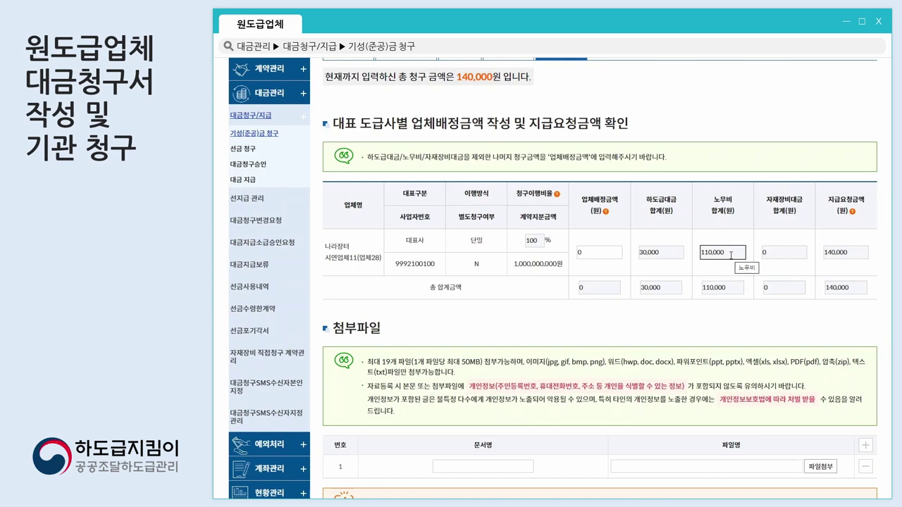
- Agree to the use of personal information and complete the claim without any 자재장비 claims
{"action": "scroll", "coordinate": [723, 331], "scroll_direction": "down", "scroll_amount": 3}
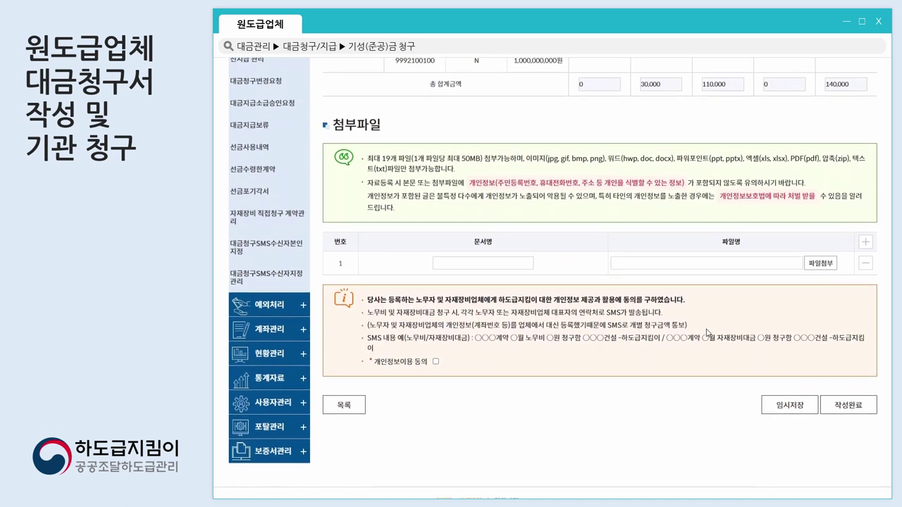
{"action": "left_click", "coordinate": [435, 360]}
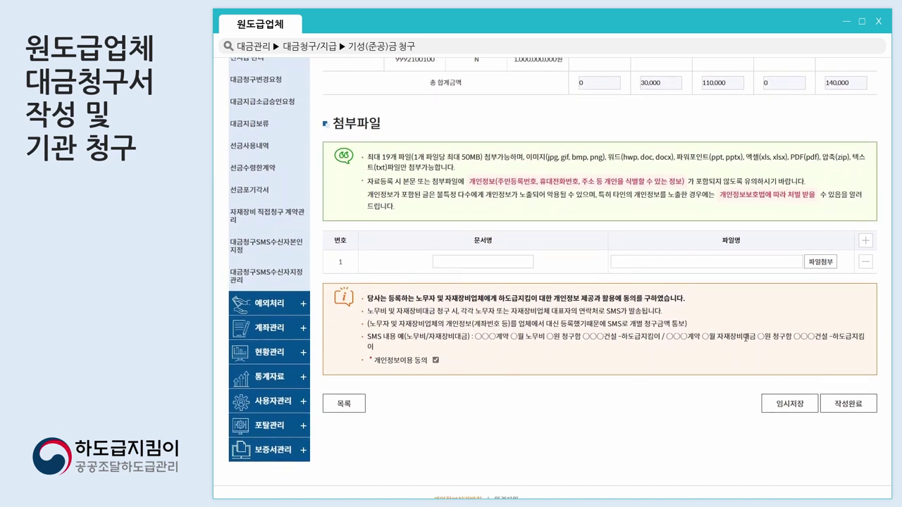
{"action": "left_click", "coordinate": [848, 404]}
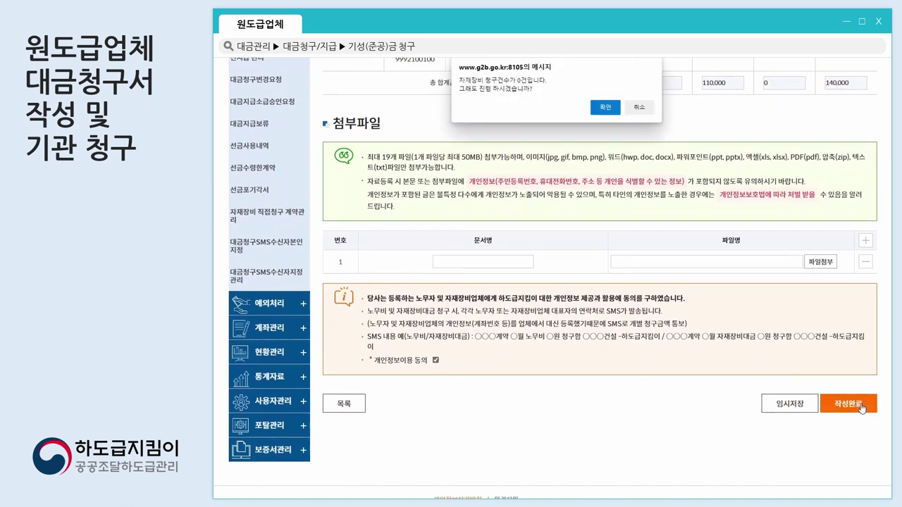
{"action": "left_click", "coordinate": [606, 99]}
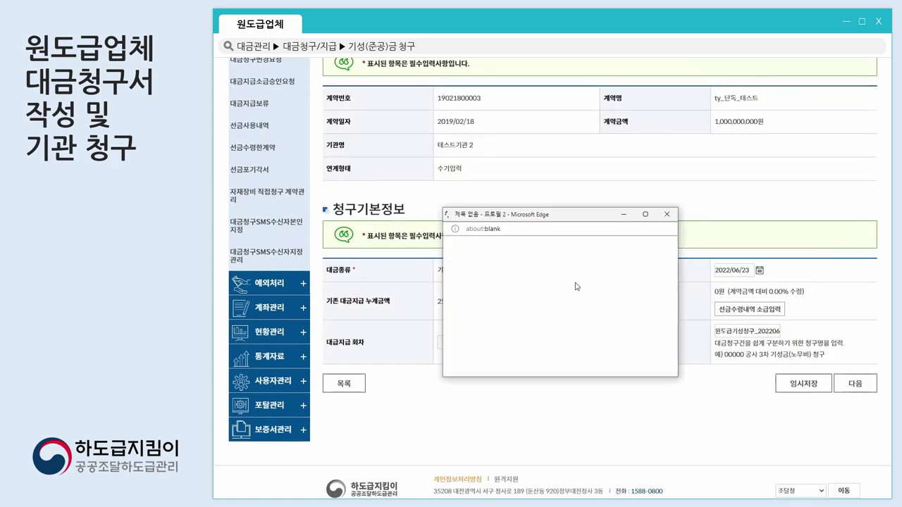
{"action": "left_click", "coordinate": [560, 327]}
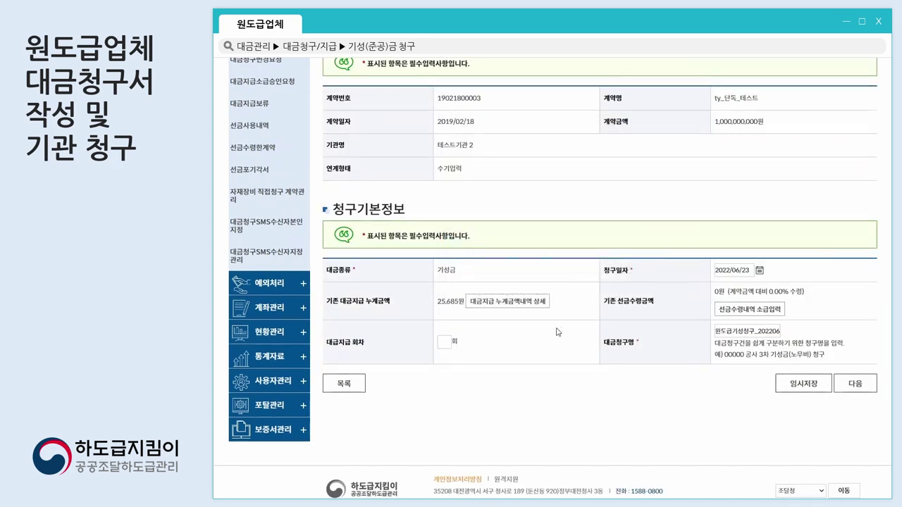
- Review the completed claim's details, including the 대금청구 합계금액 and the 선지급 entries under 하도급 대금 and 노무비
{"action": "scroll", "coordinate": [558, 332], "scroll_direction": "down", "scroll_amount": 3}
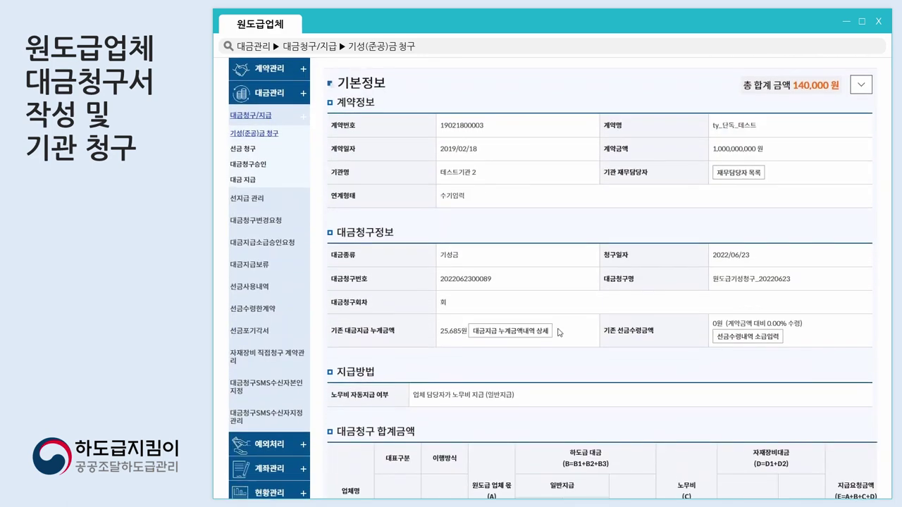
{"action": "scroll", "coordinate": [606, 360], "scroll_direction": "up", "scroll_amount": 3}
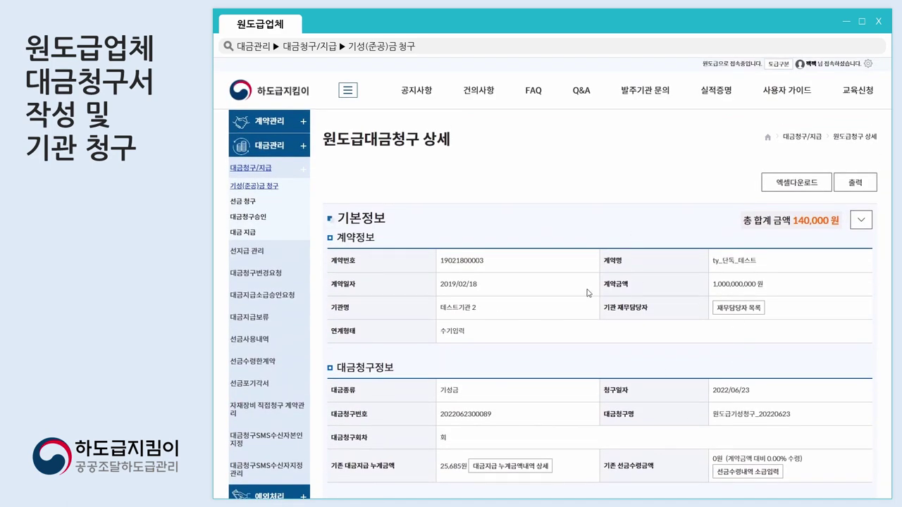
{"action": "scroll", "coordinate": [704, 352], "scroll_direction": "down", "scroll_amount": 10}
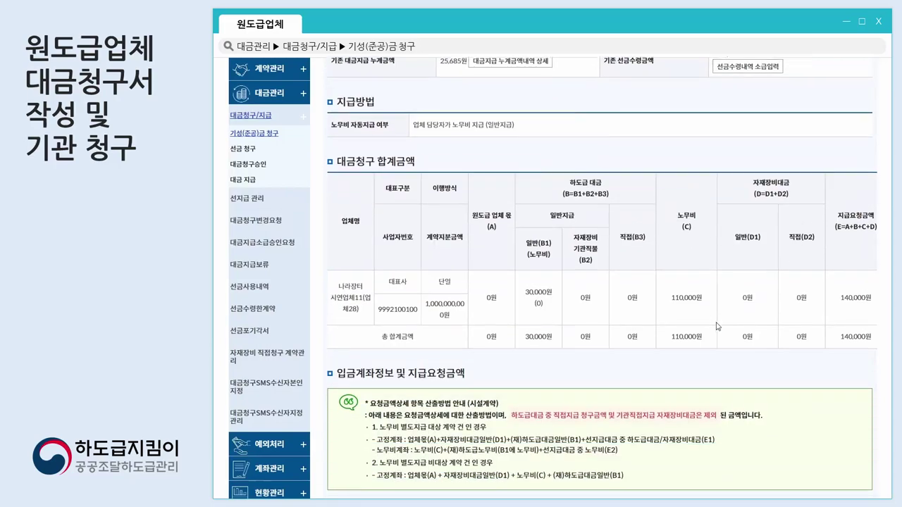
{"action": "scroll", "coordinate": [720, 437], "scroll_direction": "down", "scroll_amount": 6}
{"action": "scroll", "coordinate": [636, 339], "scroll_direction": "up", "scroll_amount": 5}
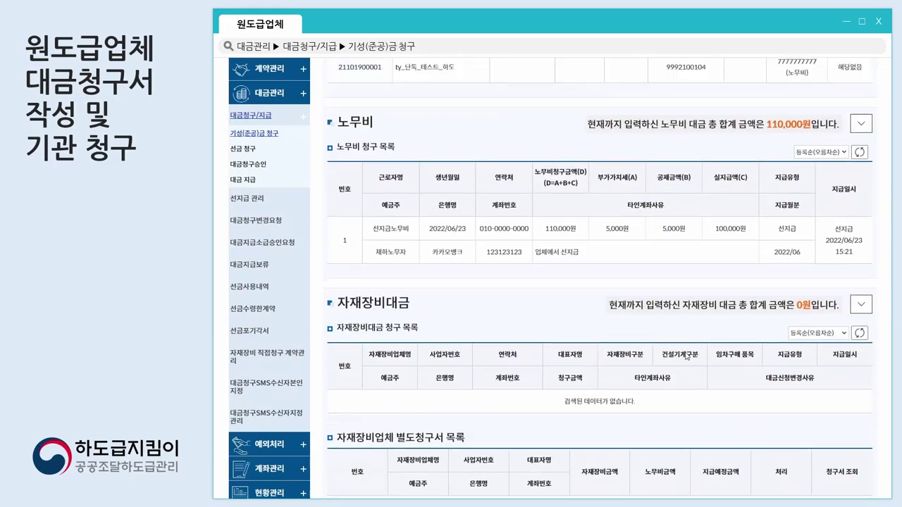
{"action": "scroll", "coordinate": [637, 339], "scroll_direction": "up", "scroll_amount": 1}
{"action": "scroll", "coordinate": [642, 303], "scroll_direction": "down", "scroll_amount": 4}
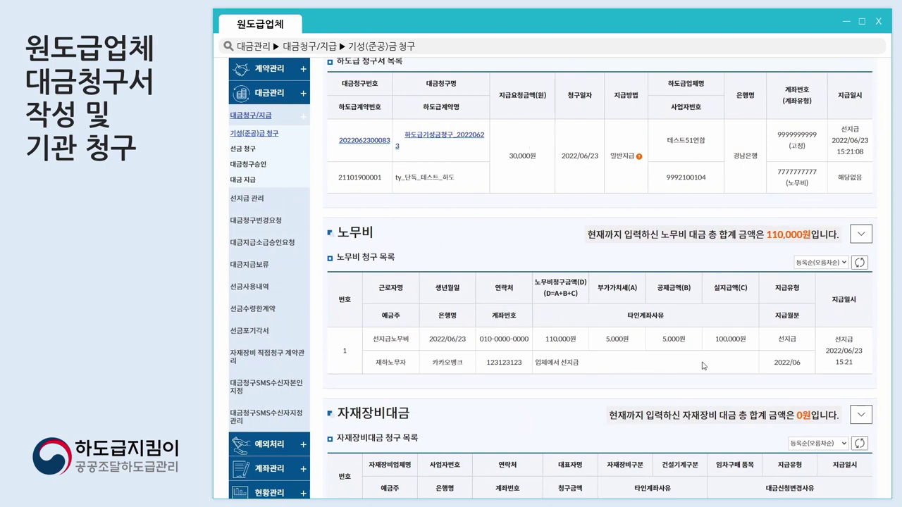
{"action": "left_click_drag", "start_coordinate": [782, 133], "coordinate": [847, 149]}
{"action": "left_click", "coordinate": [847, 150]}
{"action": "scroll", "coordinate": [775, 395], "scroll_direction": "down", "scroll_amount": 3}
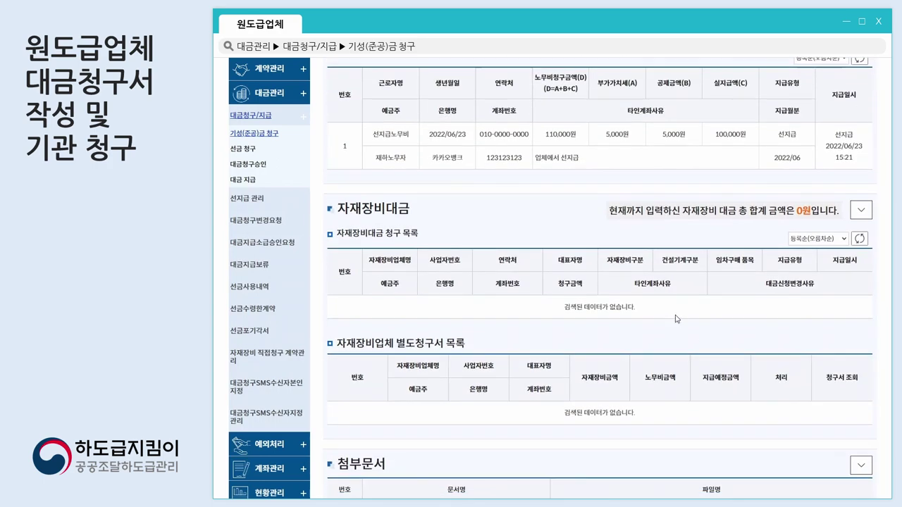
- Request approval of the claim, signing with the koneps업체28 certificate and entering the certificate password
{"action": "scroll", "coordinate": [677, 319], "scroll_direction": "down", "scroll_amount": 3}
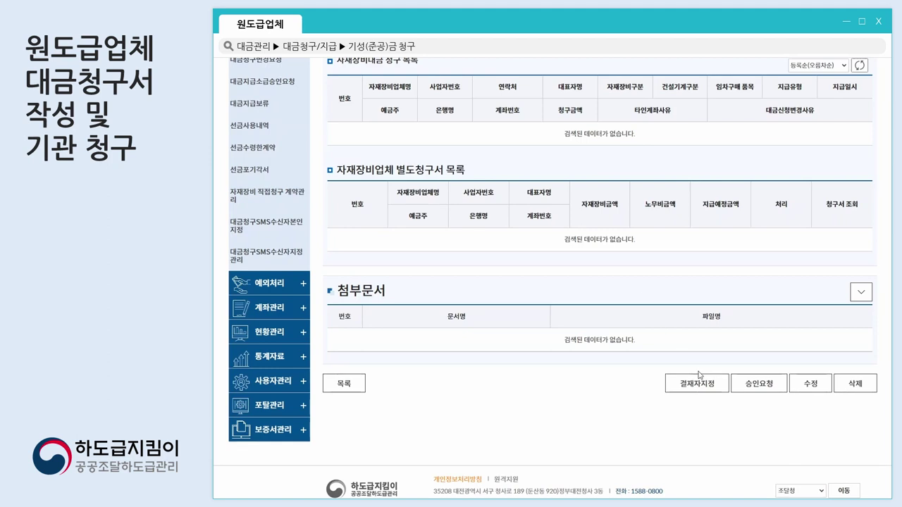
{"action": "left_click", "coordinate": [752, 390]}
{"action": "key", "text": "Return"}
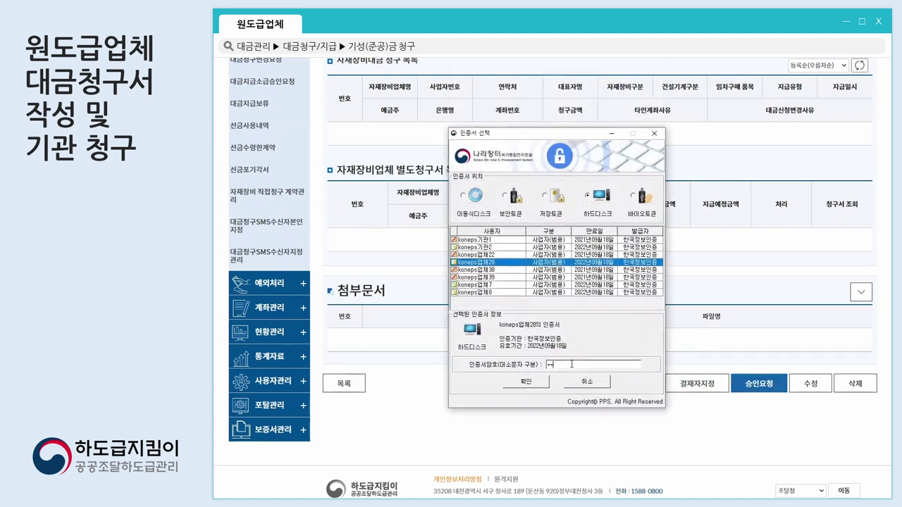
{"action": "key", "text": "Return"}
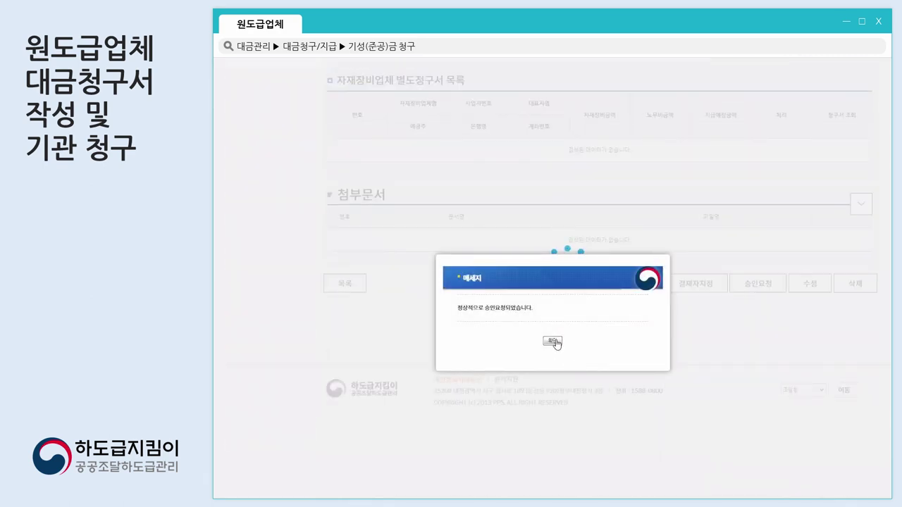
{"action": "left_click", "coordinate": [554, 341]}
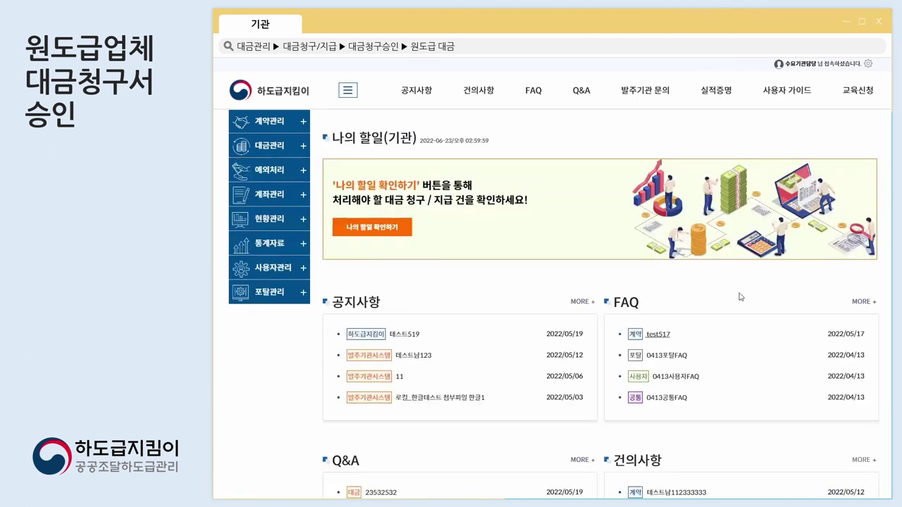
- In the 기관 account, open the claim 원도급기성청구_20220623 from the 원도급 대금 approval list
{"action": "left_click", "coordinate": [283, 147]}
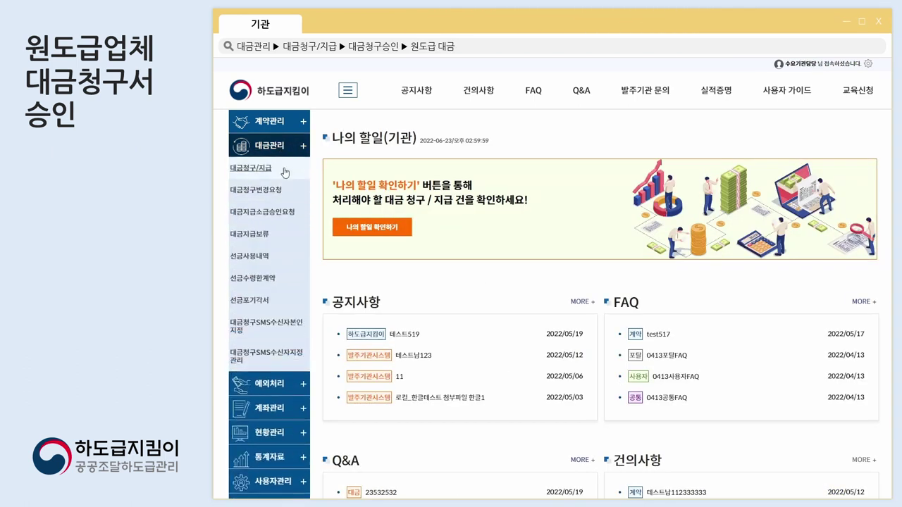
{"action": "left_click", "coordinate": [284, 173]}
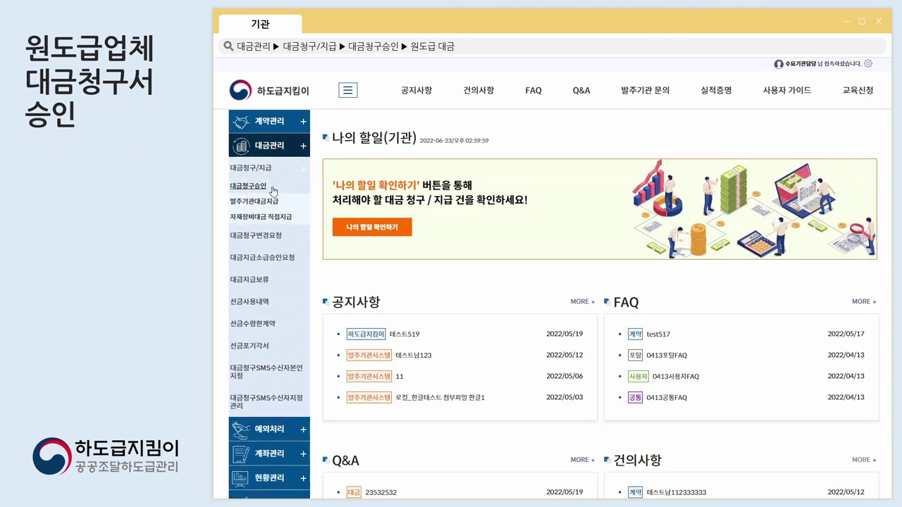
{"action": "left_click", "coordinate": [272, 189]}
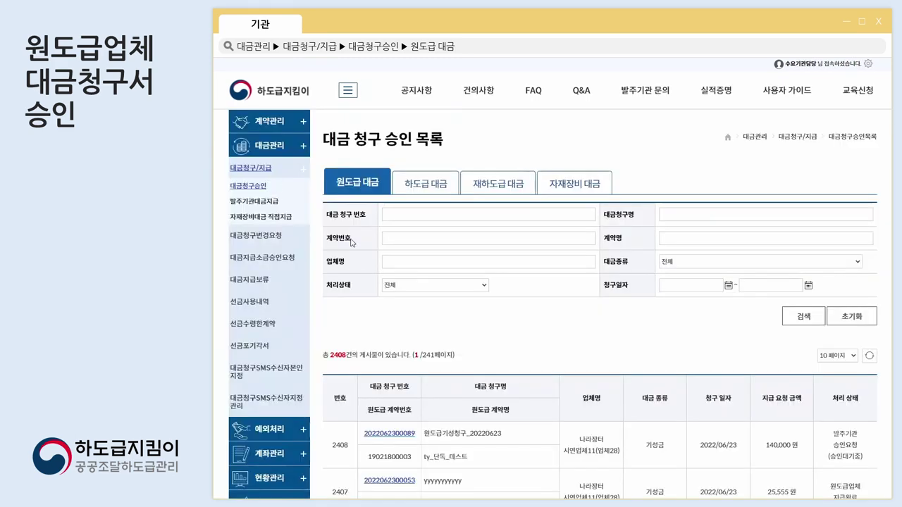
{"action": "left_click", "coordinate": [395, 434]}
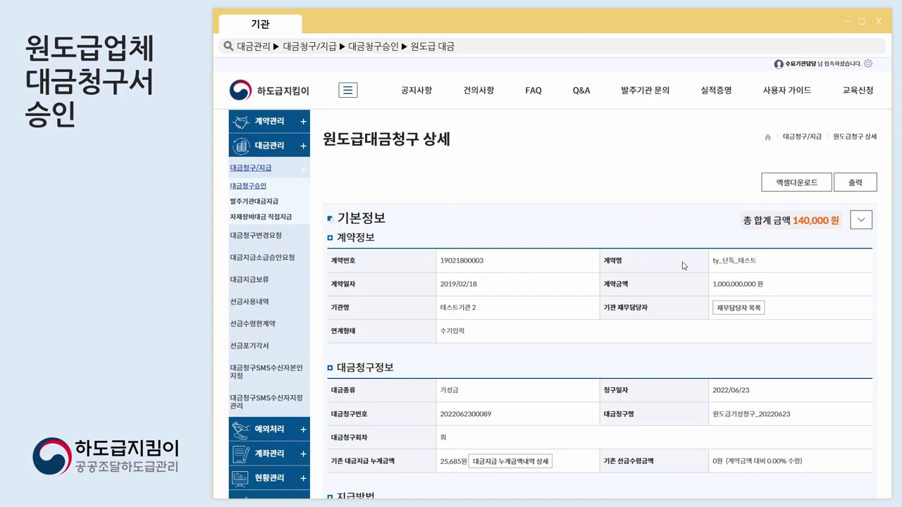
- Check the claim's details through to the attached documents and approve the claim
{"action": "scroll", "coordinate": [682, 265], "scroll_direction": "down", "scroll_amount": 10}
{"action": "scroll", "coordinate": [670, 282], "scroll_direction": "down", "scroll_amount": 10}
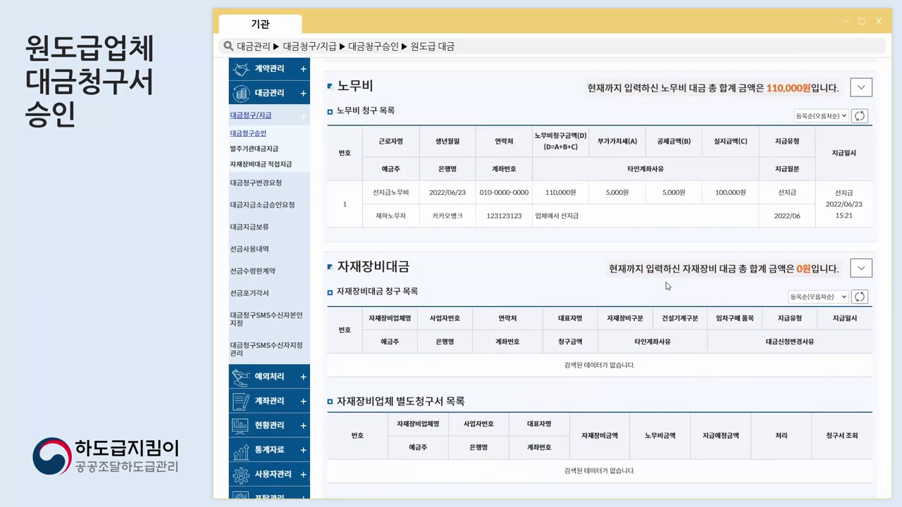
{"action": "scroll", "coordinate": [668, 286], "scroll_direction": "down", "scroll_amount": 5}
{"action": "left_click", "coordinate": [854, 385]}
{"action": "left_click", "coordinate": [605, 97]}
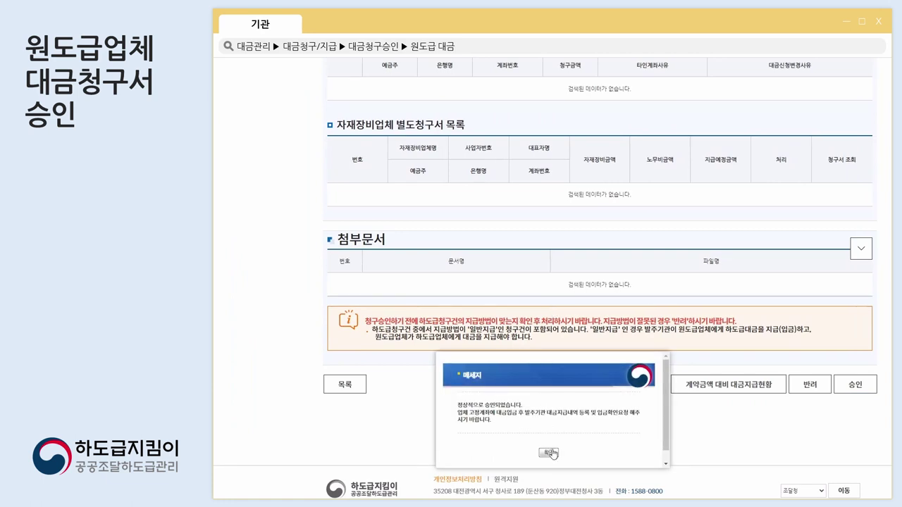
{"action": "left_click", "coordinate": [549, 453]}
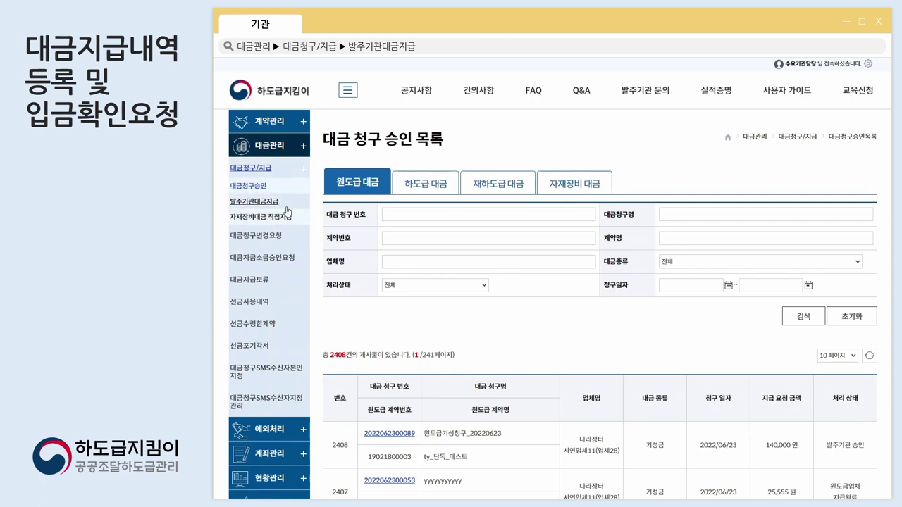
- Start a new 발주기관대금지급 registration, search the contract names for ty, and select the contract ty_단독_테스트
{"action": "left_click", "coordinate": [281, 202]}
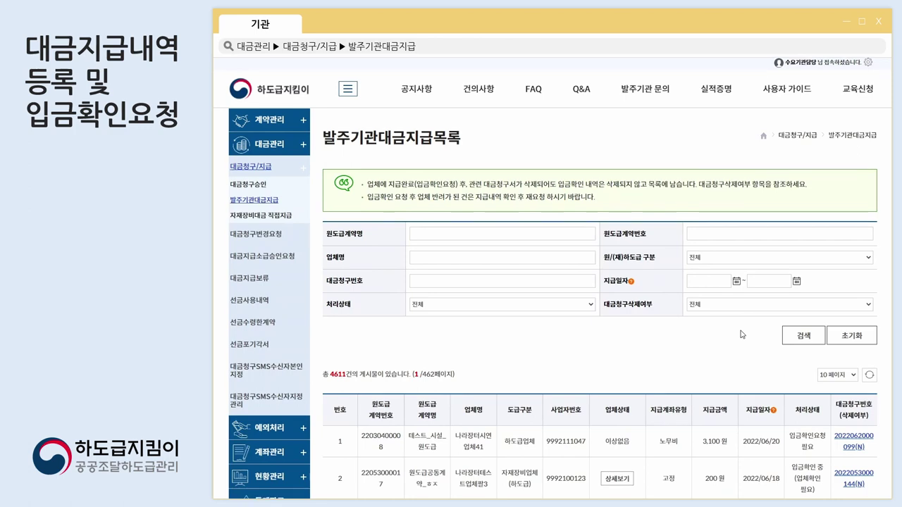
{"action": "scroll", "coordinate": [742, 334], "scroll_direction": "down", "scroll_amount": 5}
{"action": "left_click", "coordinate": [842, 382]}
{"action": "left_click", "coordinate": [486, 177]}
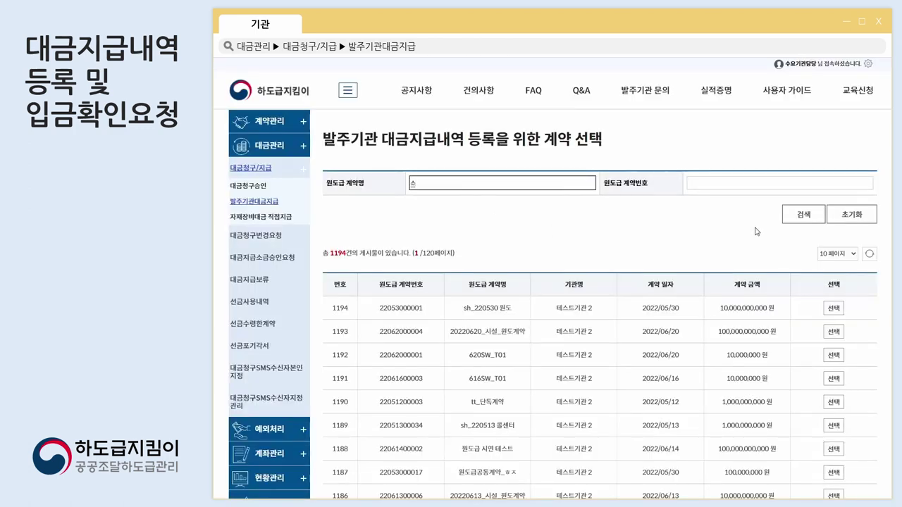
{"action": "type", "text": "ty"}
{"action": "left_click", "coordinate": [804, 214]}
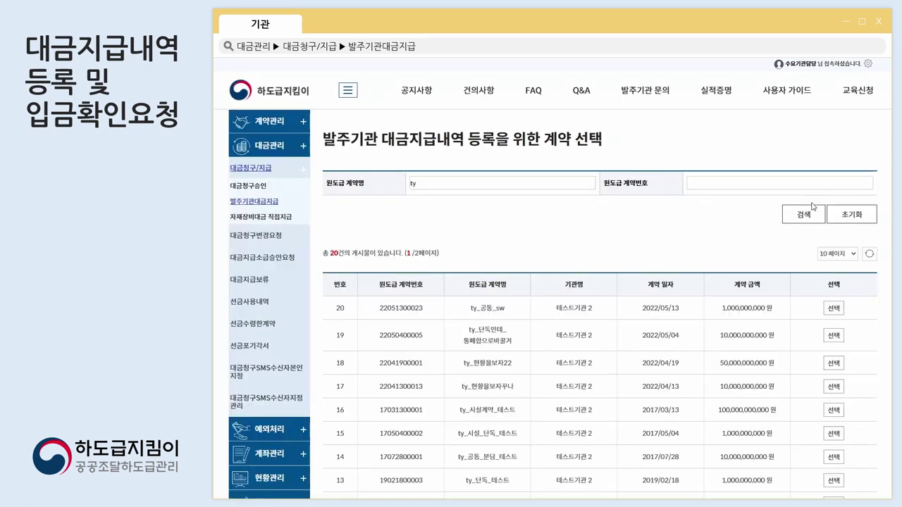
{"action": "scroll", "coordinate": [598, 416], "scroll_direction": "down", "scroll_amount": 1}
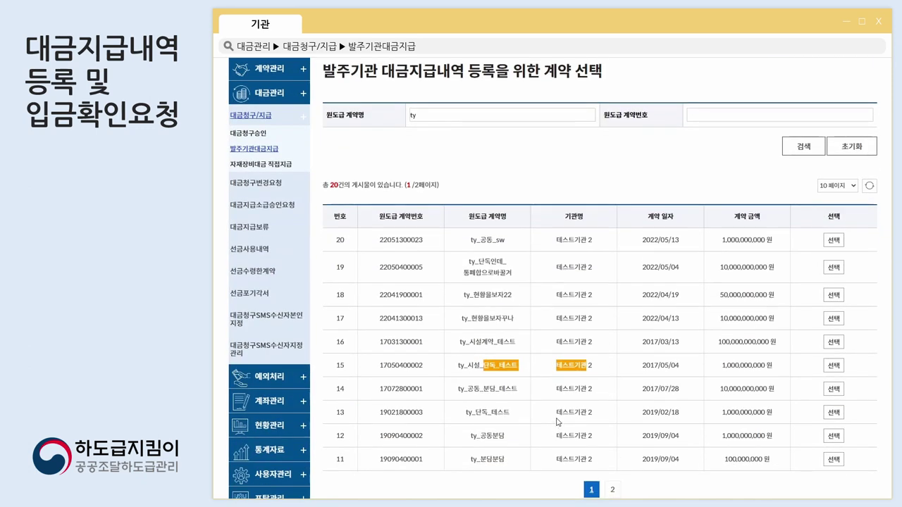
{"action": "left_click", "coordinate": [833, 412]}
- Add both the 고정 and 노무비 account entries of claim 원도급기성청구_20220623 to the batch payment registration
{"action": "left_click", "coordinate": [852, 429]}
{"action": "scroll", "coordinate": [570, 280], "scroll_direction": "down", "scroll_amount": 3}
{"action": "scroll", "coordinate": [569, 279], "scroll_direction": "down", "scroll_amount": 1}
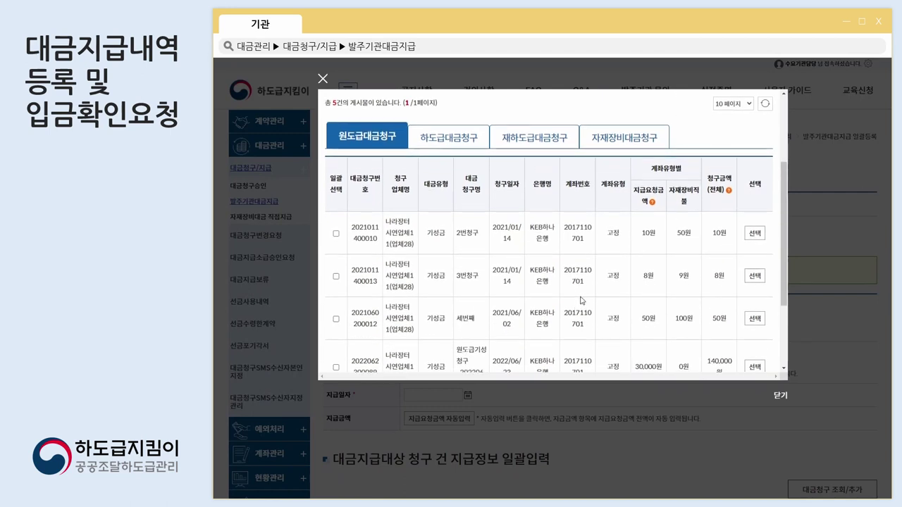
{"action": "scroll", "coordinate": [373, 261], "scroll_direction": "down", "scroll_amount": 3}
{"action": "left_click", "coordinate": [336, 252]}
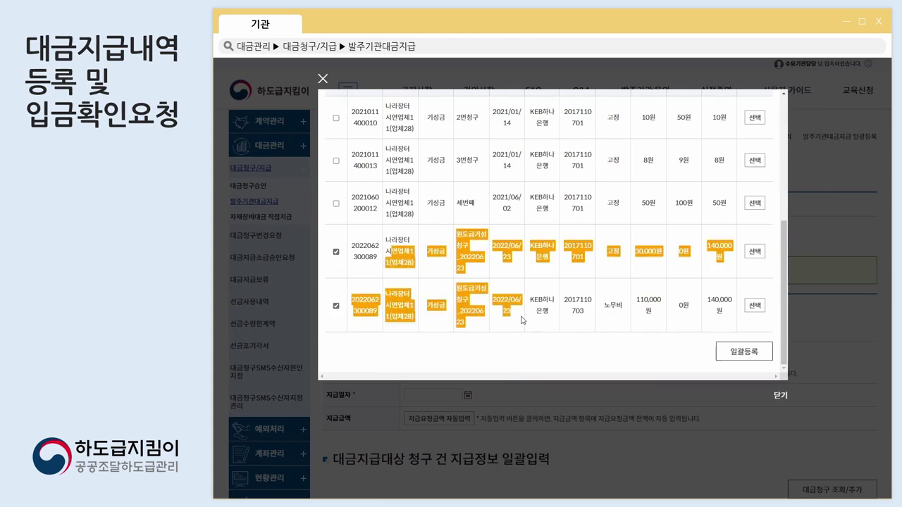
{"action": "left_click", "coordinate": [735, 360]}
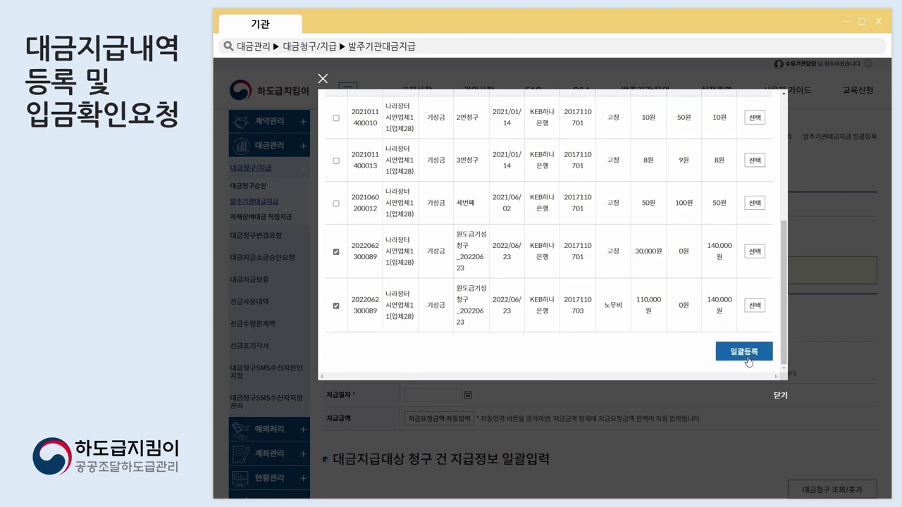
- Set the 지급일자 to 2022/06/23, fill in the full requested amounts automatically, and save the payment records
{"action": "scroll", "coordinate": [651, 308], "scroll_direction": "down", "scroll_amount": 4}
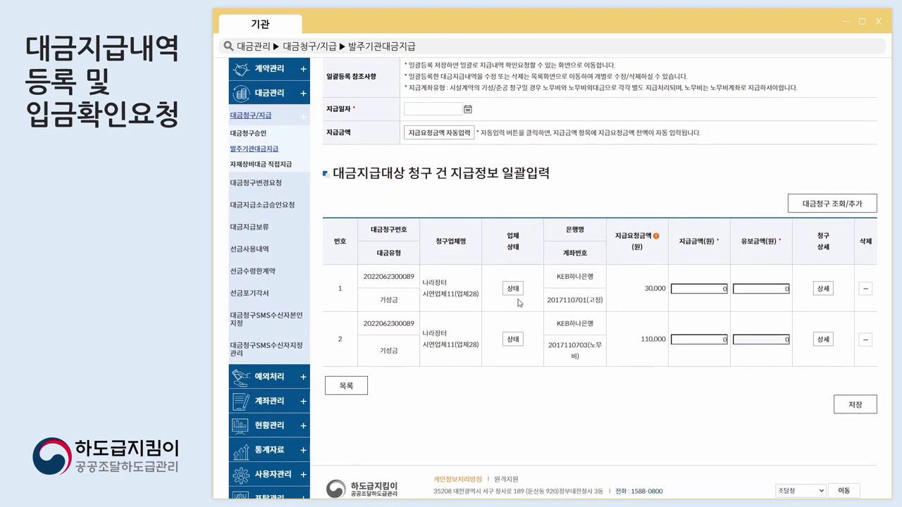
{"action": "scroll", "coordinate": [521, 304], "scroll_direction": "up", "scroll_amount": 2}
{"action": "left_click", "coordinate": [468, 246]}
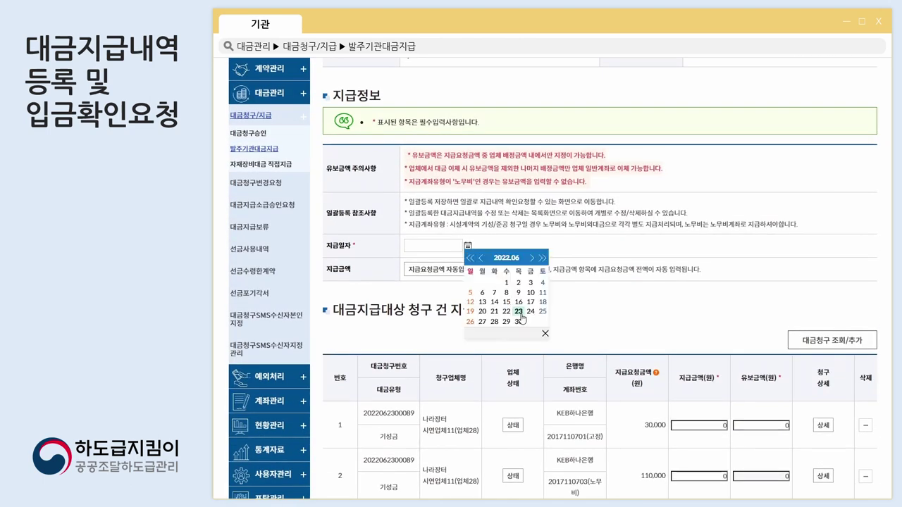
{"action": "left_click", "coordinate": [518, 311]}
{"action": "left_click", "coordinate": [438, 269]}
{"action": "scroll", "coordinate": [674, 383], "scroll_direction": "down", "scroll_amount": 2}
{"action": "scroll", "coordinate": [674, 383], "scroll_direction": "up", "scroll_amount": 1}
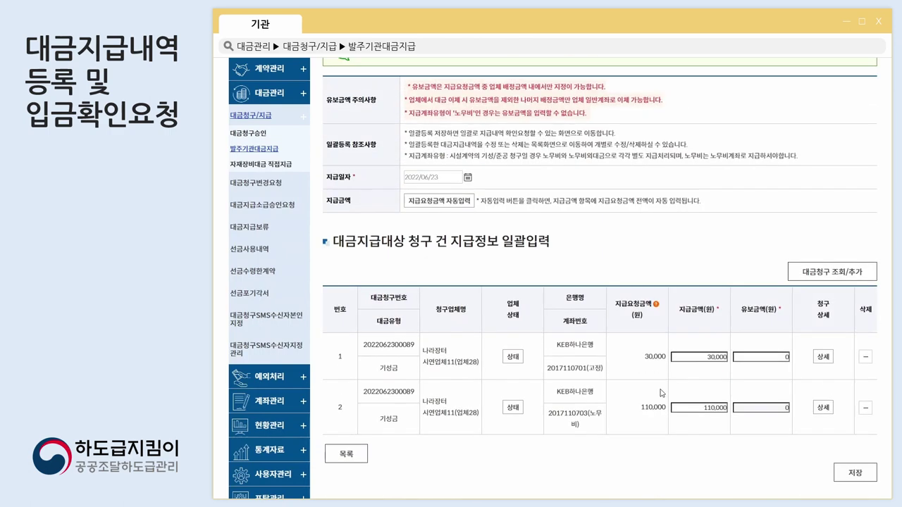
{"action": "left_click", "coordinate": [854, 474]}
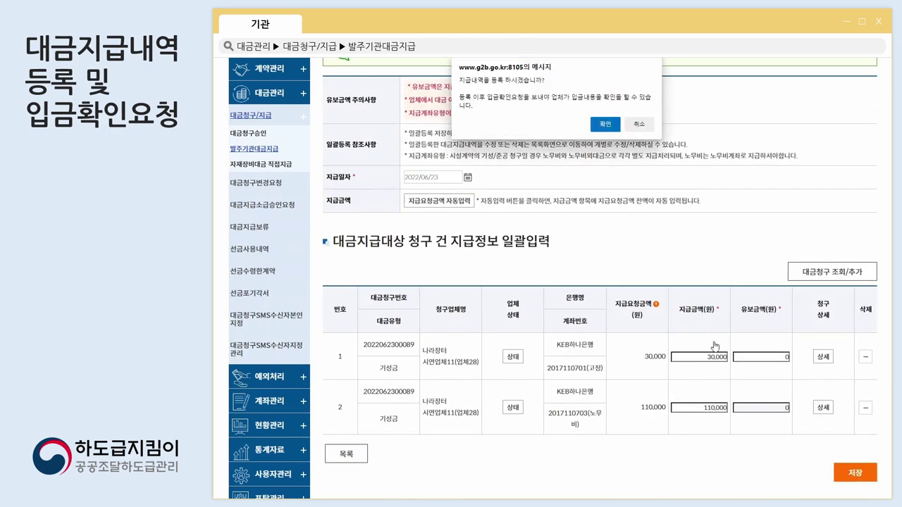
{"action": "key", "text": "Return"}
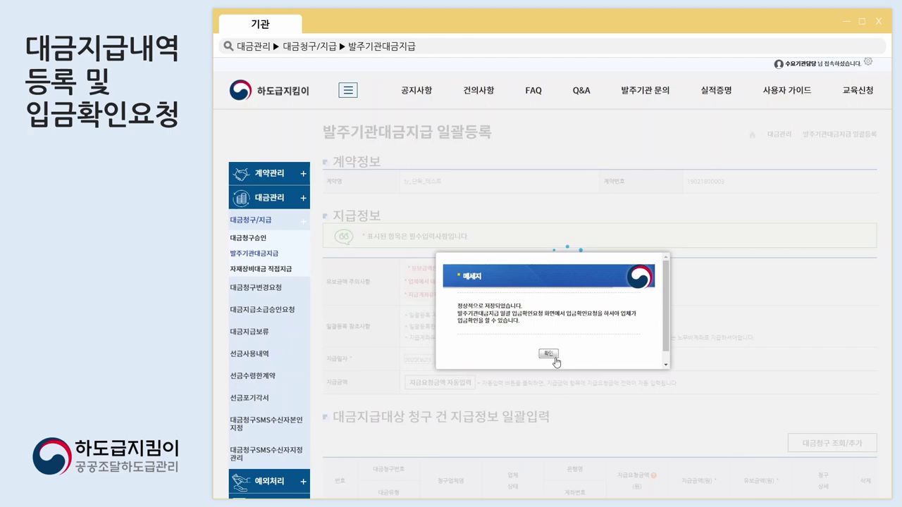
{"action": "left_click", "coordinate": [548, 354]}
- Query the account balances for both payment entries and send the batch 입금 확인 요청
{"action": "scroll", "coordinate": [771, 386], "scroll_direction": "down", "scroll_amount": 4}
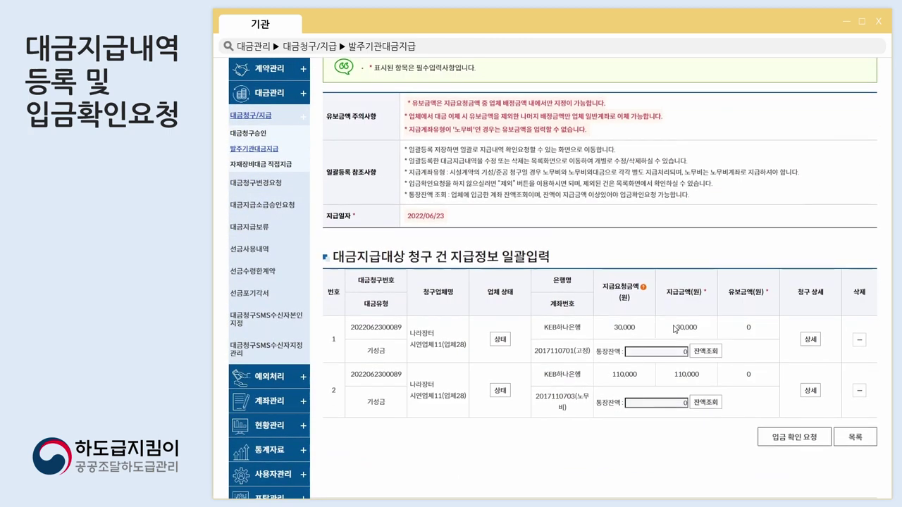
{"action": "scroll", "coordinate": [771, 386], "scroll_direction": "up", "scroll_amount": 1}
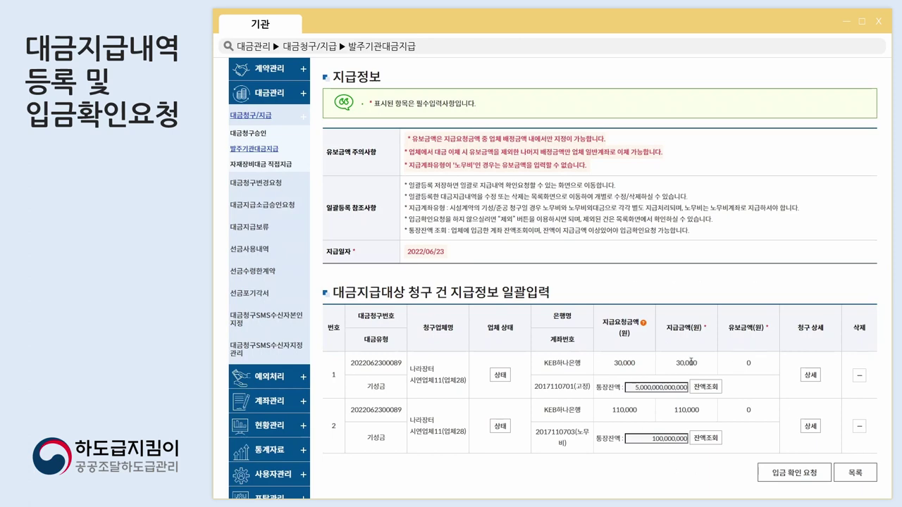
{"action": "scroll", "coordinate": [692, 401], "scroll_direction": "down", "scroll_amount": 1}
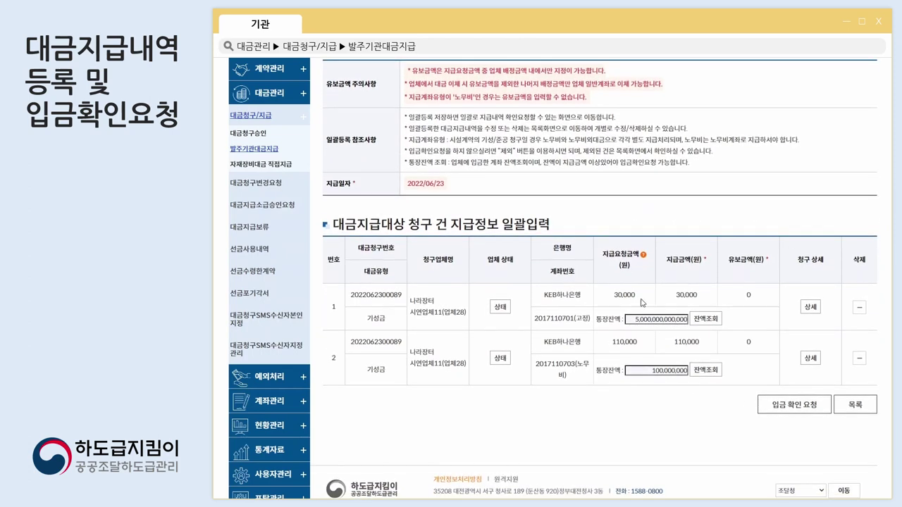
{"action": "left_click", "coordinate": [784, 399]}
{"action": "left_click", "coordinate": [605, 99]}
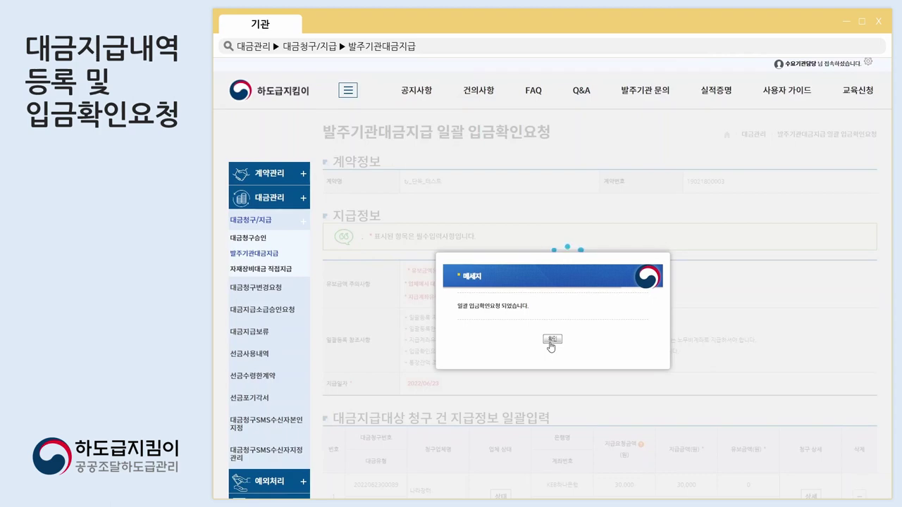
{"action": "left_click", "coordinate": [552, 341]}
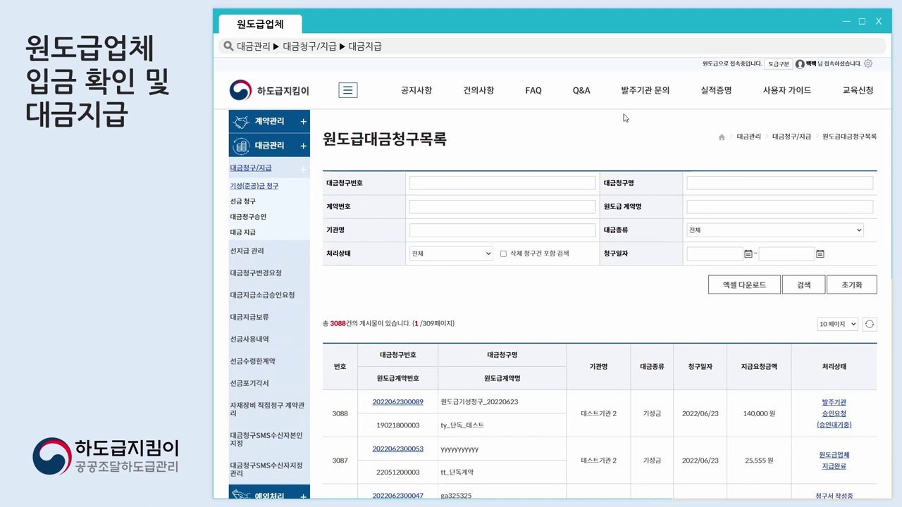
- In the 원도급업체 account, open the claim 원도급기성청구_20220623 from the 대금 지급 list
{"action": "left_click", "coordinate": [269, 92]}
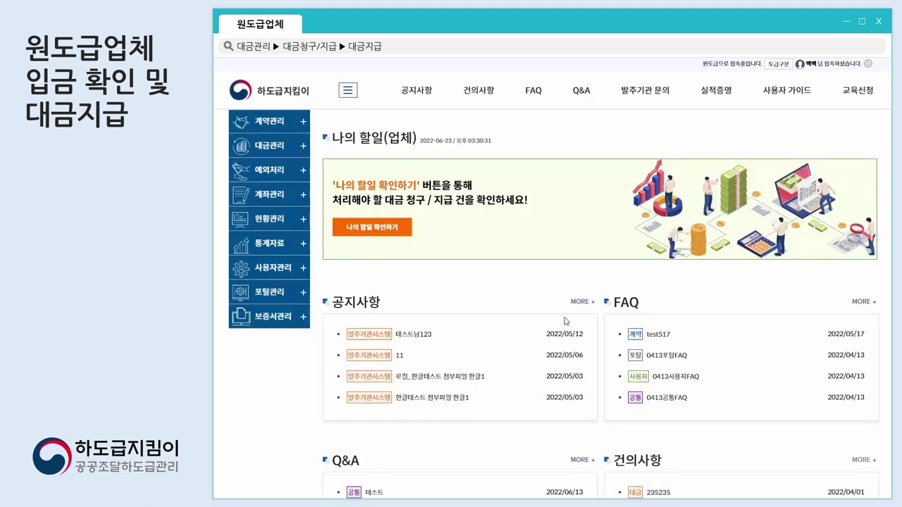
{"action": "left_click", "coordinate": [282, 158]}
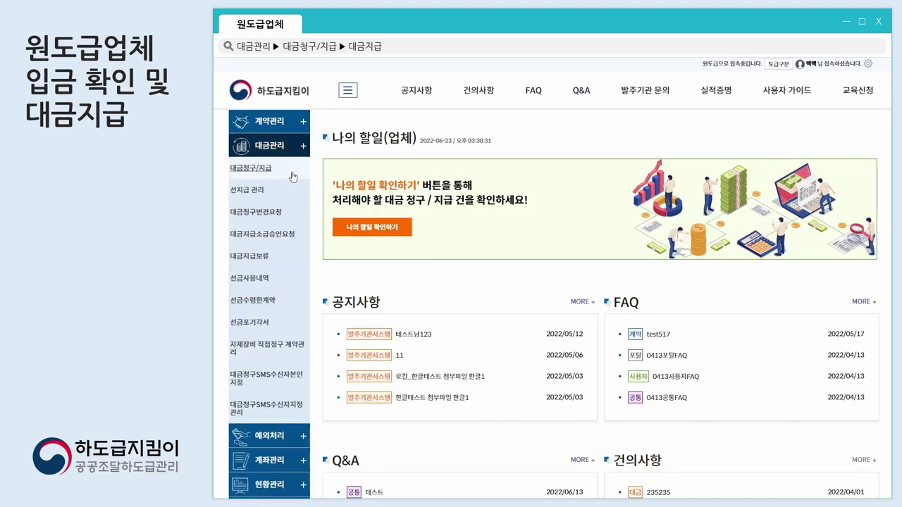
{"action": "left_click", "coordinate": [293, 175]}
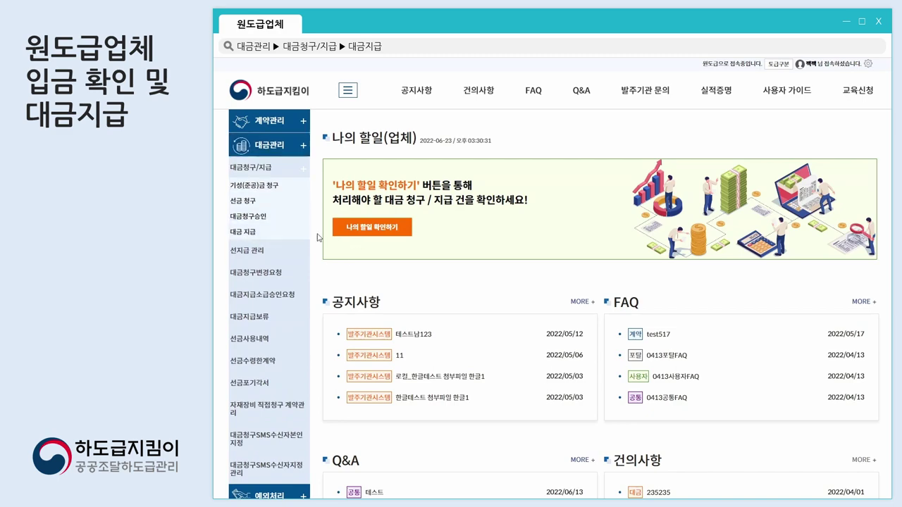
{"action": "left_click", "coordinate": [261, 240]}
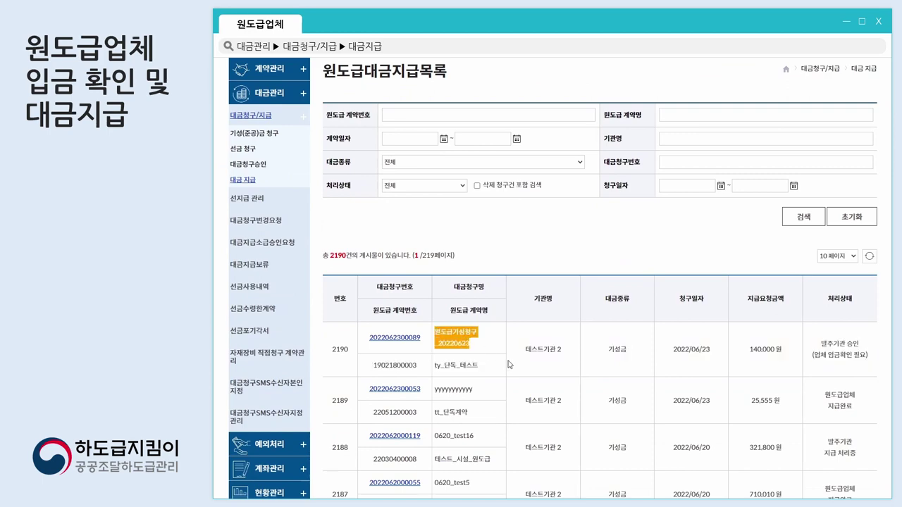
{"action": "left_click", "coordinate": [408, 340]}
- Query the payable amounts of the 고정 and 노무비 accounts and complete the 입금확인 for the claim
{"action": "scroll", "coordinate": [780, 124], "scroll_direction": "down", "scroll_amount": 2}
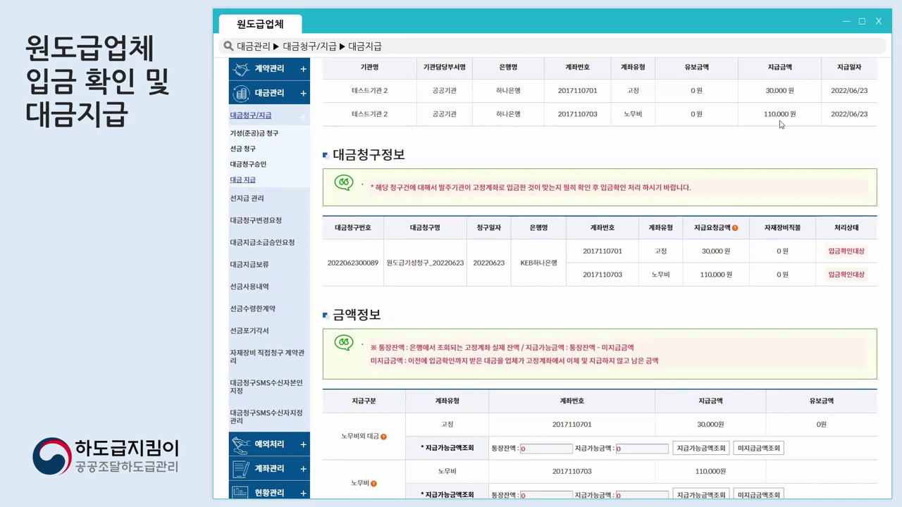
{"action": "scroll", "coordinate": [724, 299], "scroll_direction": "down", "scroll_amount": 2}
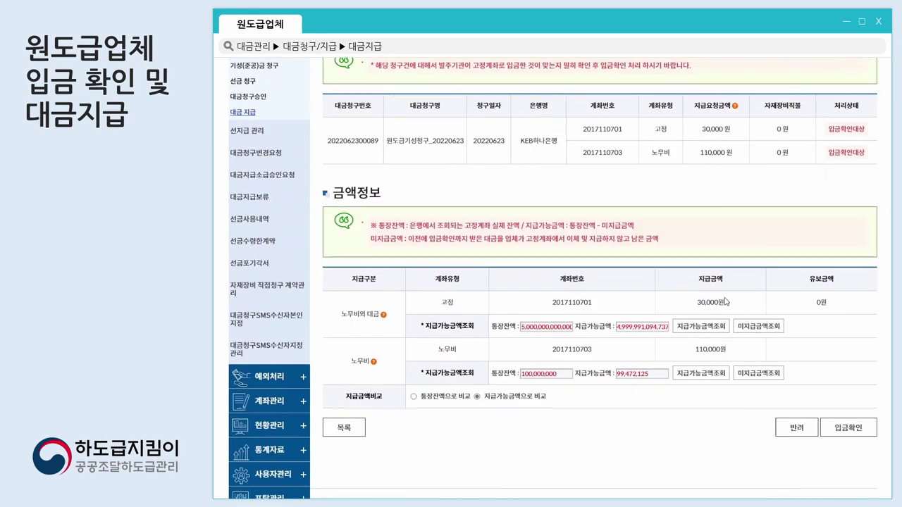
{"action": "left_click", "coordinate": [869, 416]}
{"action": "left_click", "coordinate": [604, 97]}
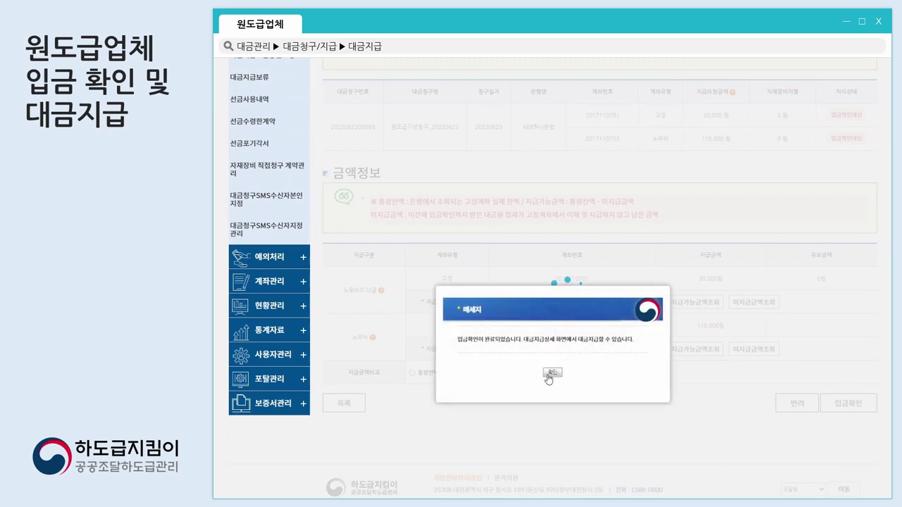
{"action": "left_click", "coordinate": [551, 375]}
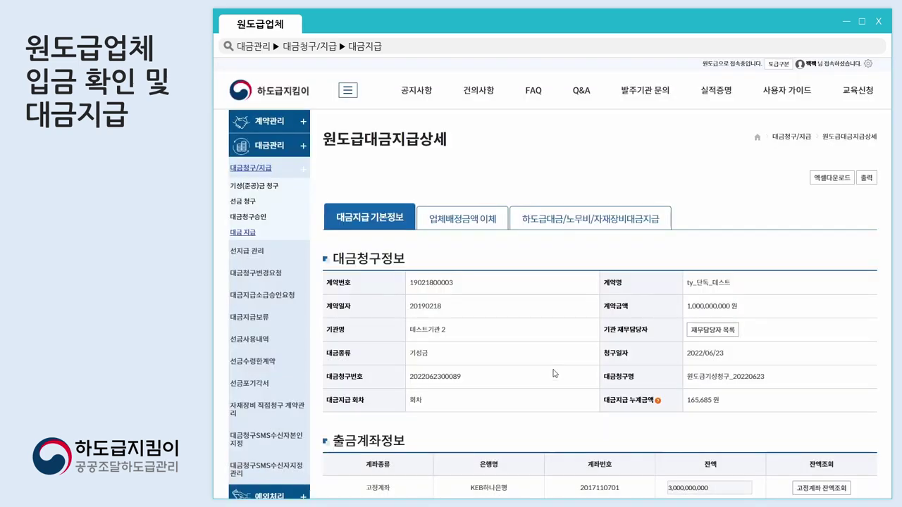
- Review the payment's basic information, including the 출금계좌정보 balances and the 대금수령 및 지급현황 for 고정 and 노무비
{"action": "scroll", "coordinate": [574, 381], "scroll_direction": "down", "scroll_amount": 2}
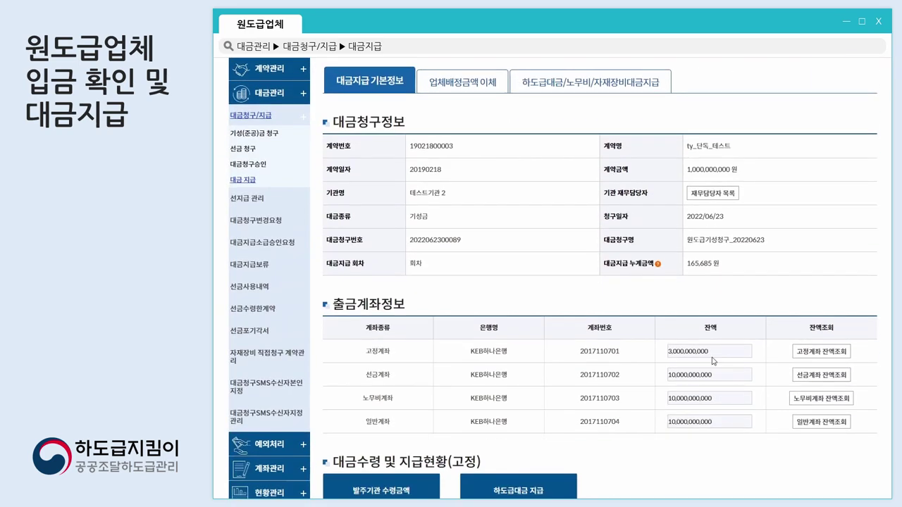
{"action": "scroll", "coordinate": [710, 354], "scroll_direction": "down", "scroll_amount": 1}
{"action": "scroll", "coordinate": [739, 343], "scroll_direction": "up", "scroll_amount": 2}
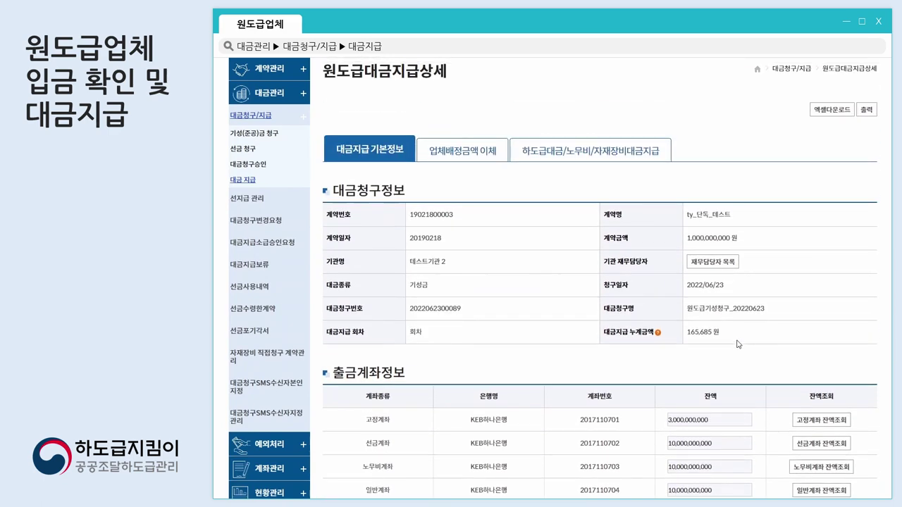
{"action": "scroll", "coordinate": [739, 344], "scroll_direction": "down", "scroll_amount": 4}
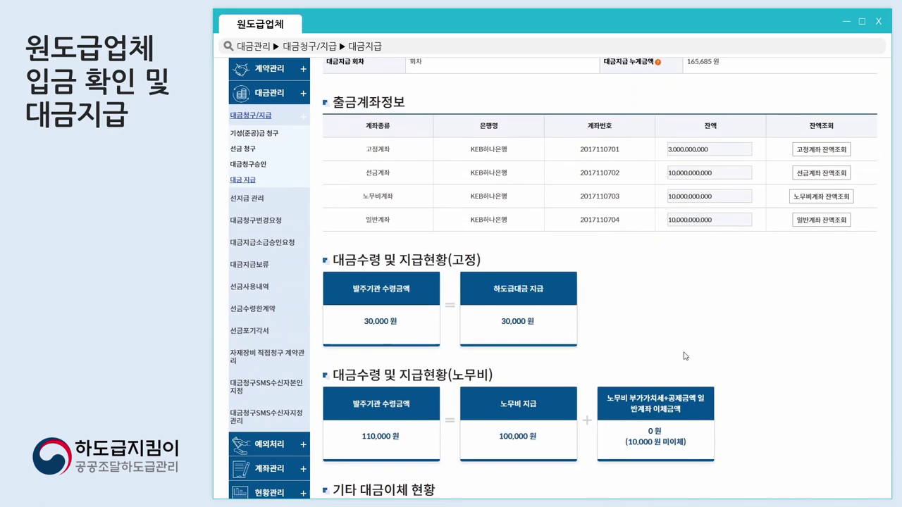
{"action": "scroll", "coordinate": [781, 390], "scroll_direction": "up", "scroll_amount": 5}
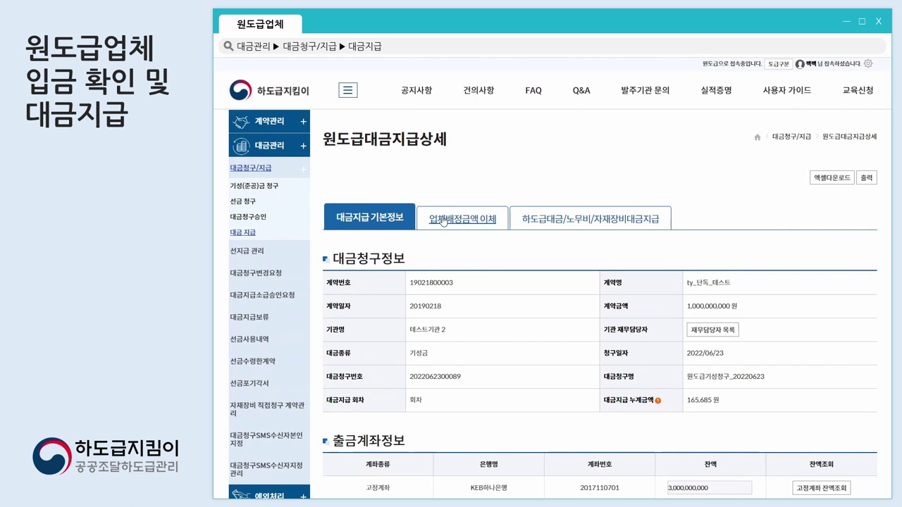
- Under 업체배정금액 이체, select the 노무비 부가가치세 + 공제금액 item and both prepaid-amount transfers to the 일반계좌
{"action": "left_click", "coordinate": [444, 220]}
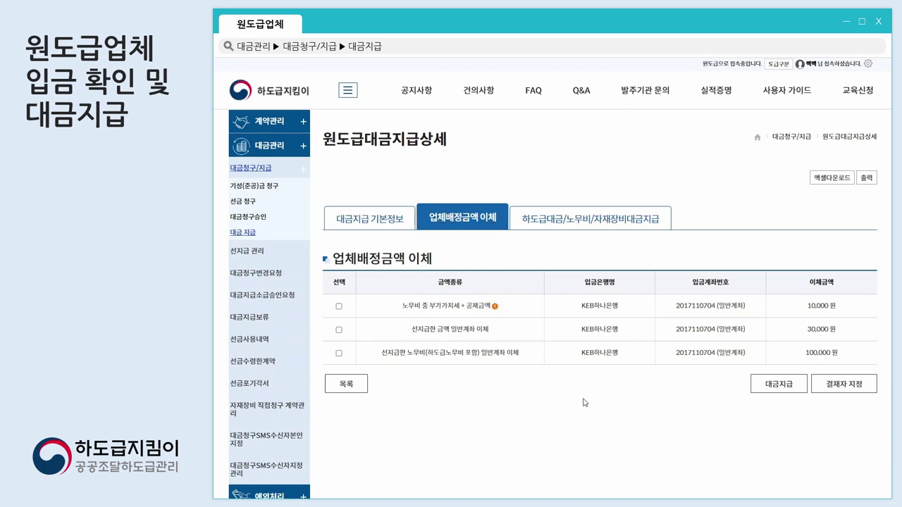
{"action": "left_click", "coordinate": [339, 306]}
{"action": "left_click", "coordinate": [339, 329]}
{"action": "left_click_drag", "start_coordinate": [410, 329], "coordinate": [493, 332]}
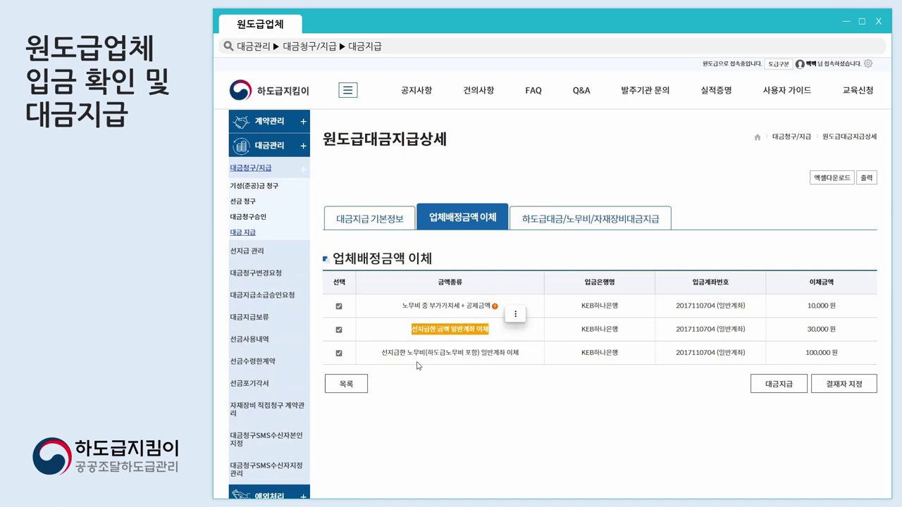
{"action": "left_click_drag", "start_coordinate": [381, 353], "coordinate": [521, 356]}
{"action": "left_click", "coordinate": [524, 386]}
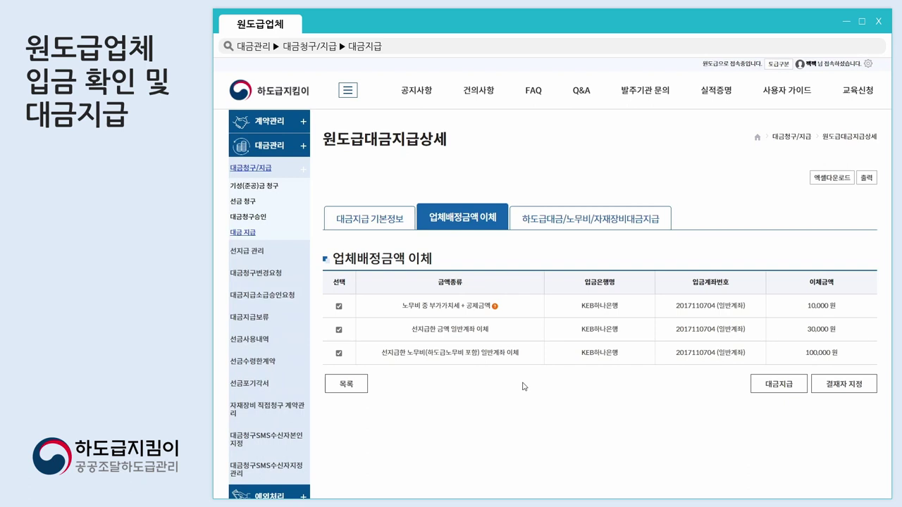
{"action": "left_click_drag", "start_coordinate": [393, 354], "coordinate": [541, 362]}
{"action": "left_click", "coordinate": [525, 362]}
- Execute the 대금지급 for the selected transfer items, sign with the koneps업체28 certificate by entering its password, and acknowledge the completion message
{"action": "left_click", "coordinate": [780, 386]}
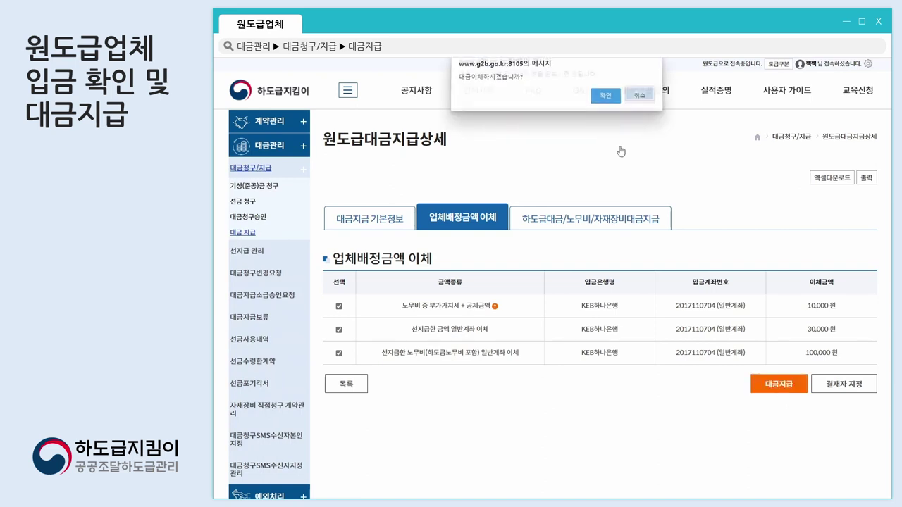
{"action": "key", "text": "Return"}
{"action": "left_click", "coordinate": [638, 96]}
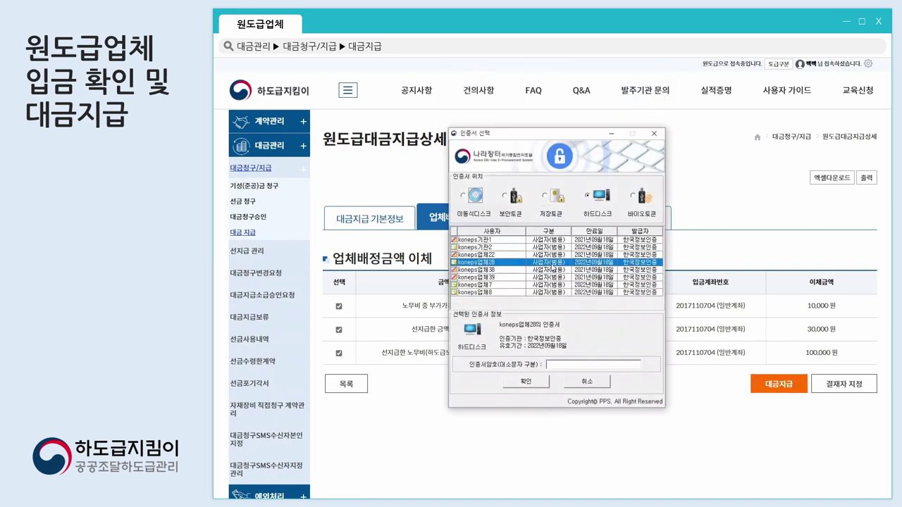
{"action": "left_click", "coordinate": [584, 364]}
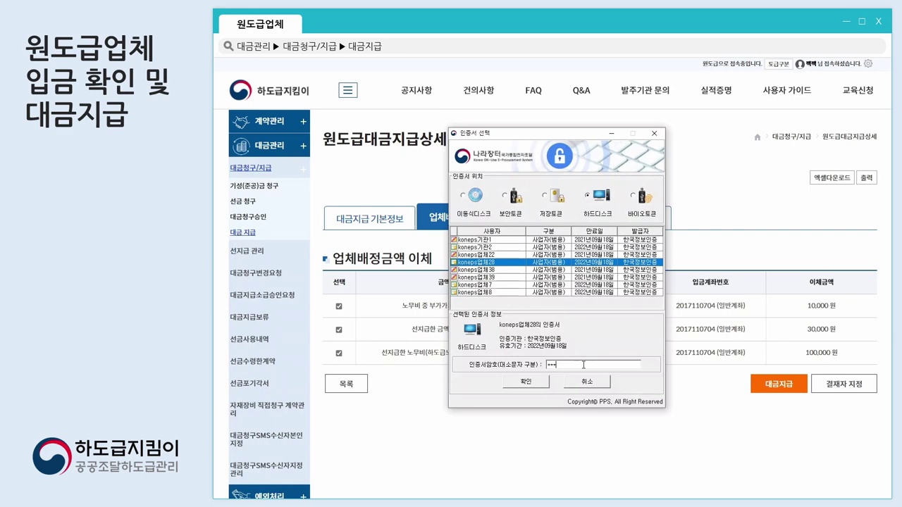
{"action": "key", "text": "Return"}
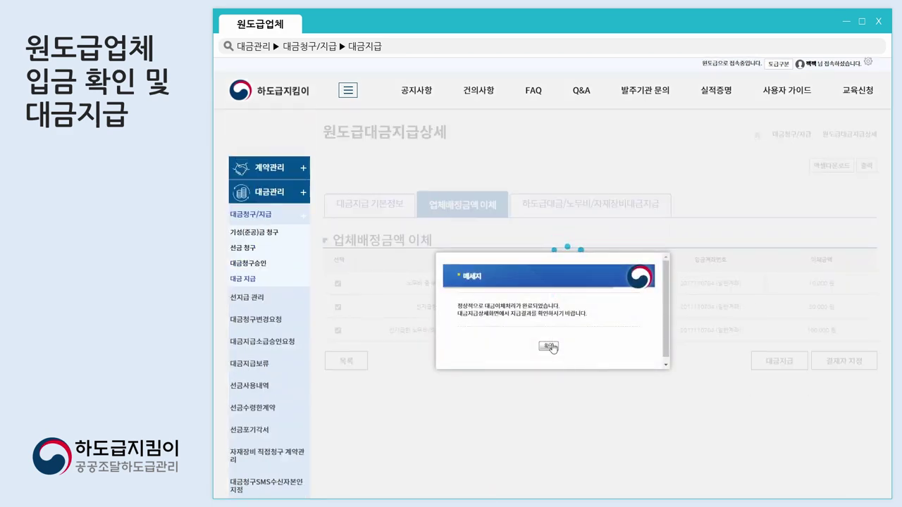
{"action": "left_click", "coordinate": [549, 346]}
- Review the 일반계좌 대금이체 상세현황 and the 하도급 대금 and 노무비 payment details, returning to 업체배정금액 이체
{"action": "scroll", "coordinate": [548, 352], "scroll_direction": "down", "scroll_amount": 1}
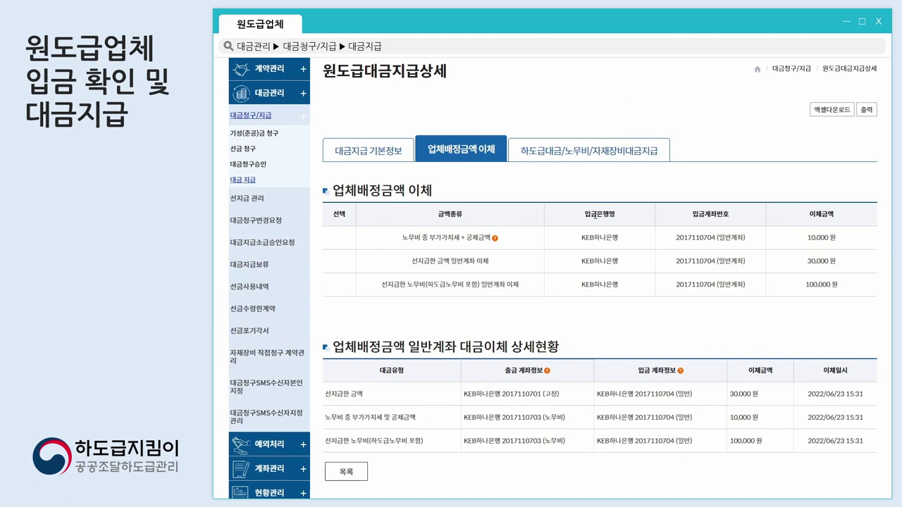
{"action": "left_click", "coordinate": [596, 151]}
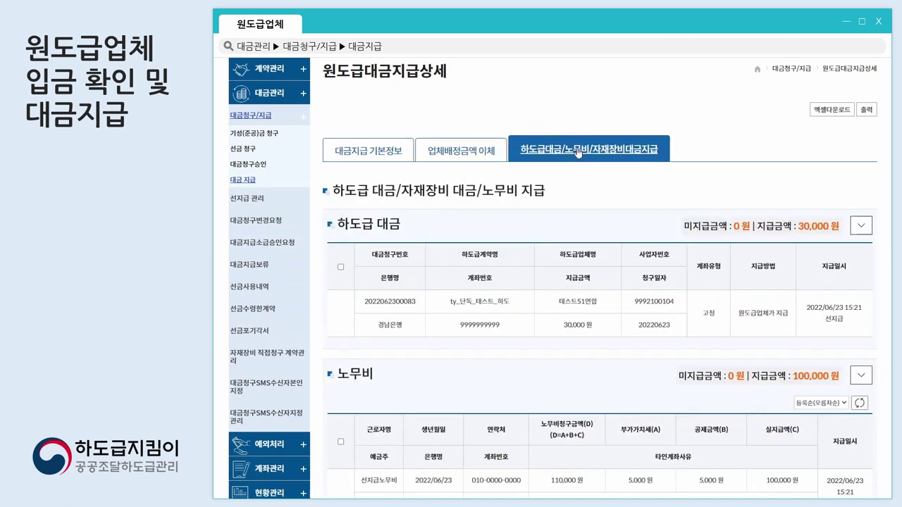
{"action": "scroll", "coordinate": [596, 150], "scroll_direction": "down", "scroll_amount": 2}
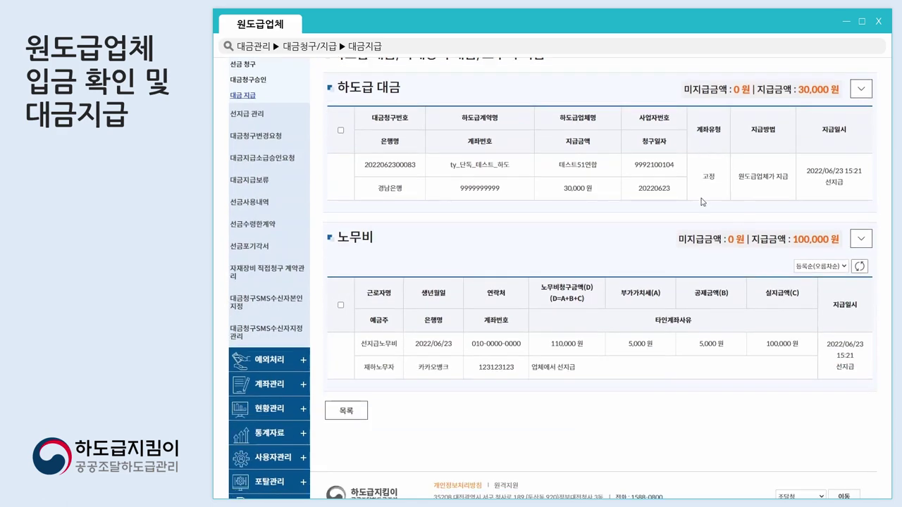
{"action": "scroll", "coordinate": [374, 246], "scroll_direction": "up", "scroll_amount": 2}
{"action": "scroll", "coordinate": [374, 247], "scroll_direction": "down", "scroll_amount": 1}
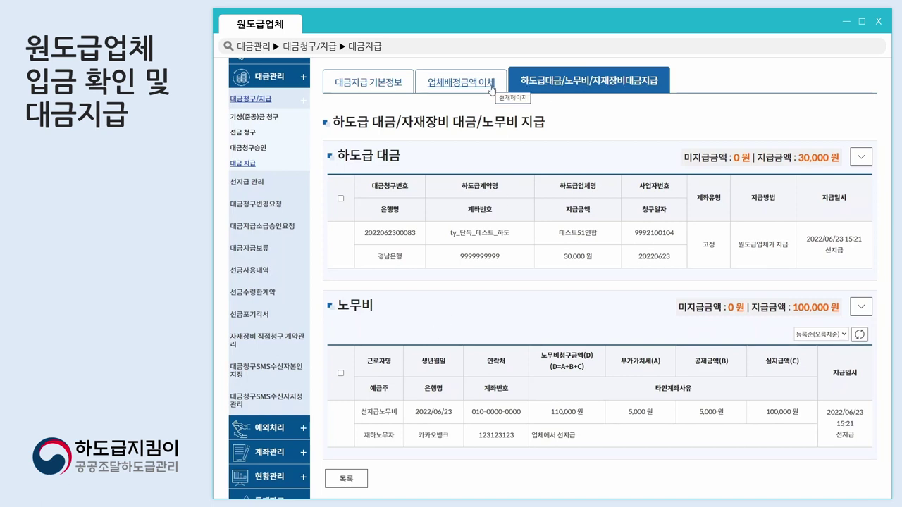
{"action": "left_click", "coordinate": [491, 90]}
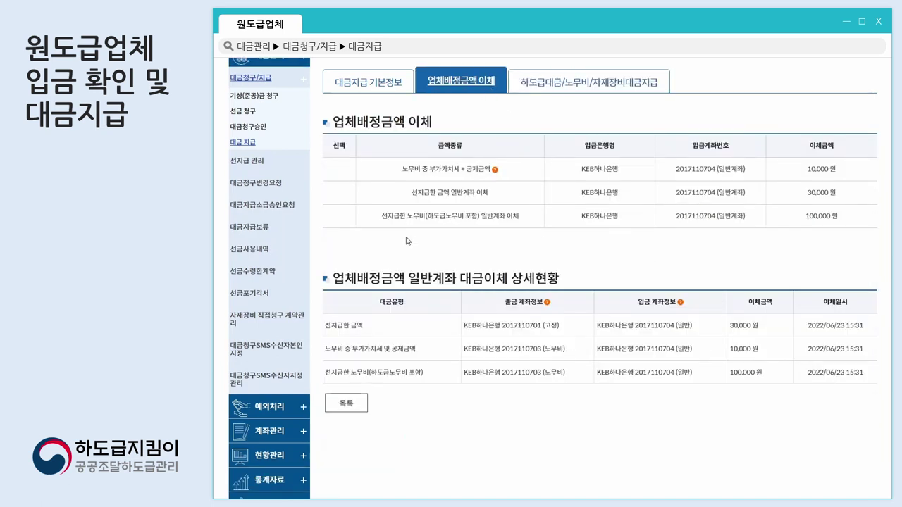